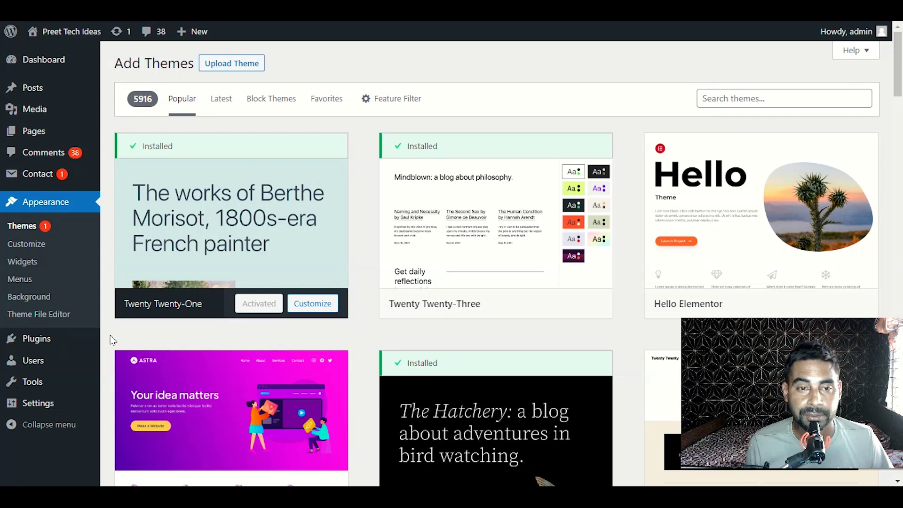
# Look through the popular themes on offer, including Royal Elementor Kit and its neighbours
pyautogui.scroll(-10, 111, 336)
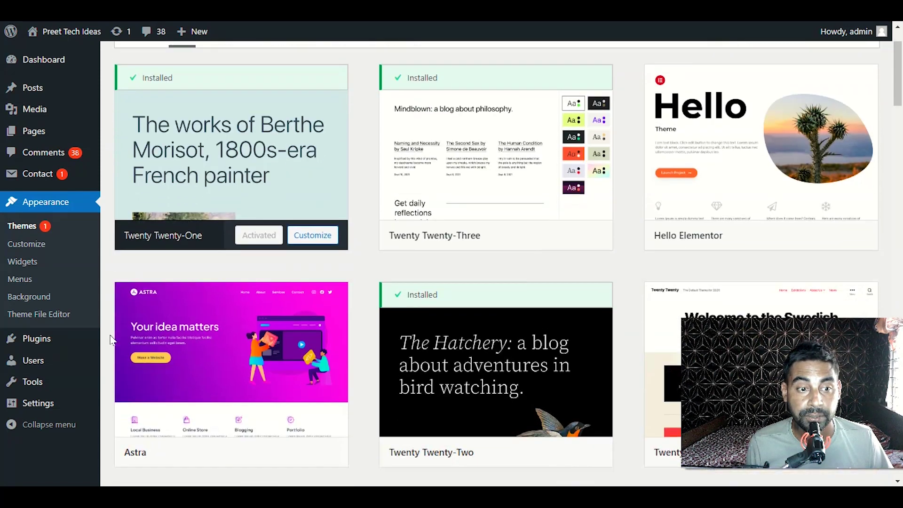
pyautogui.scroll(-13, 105, 337)
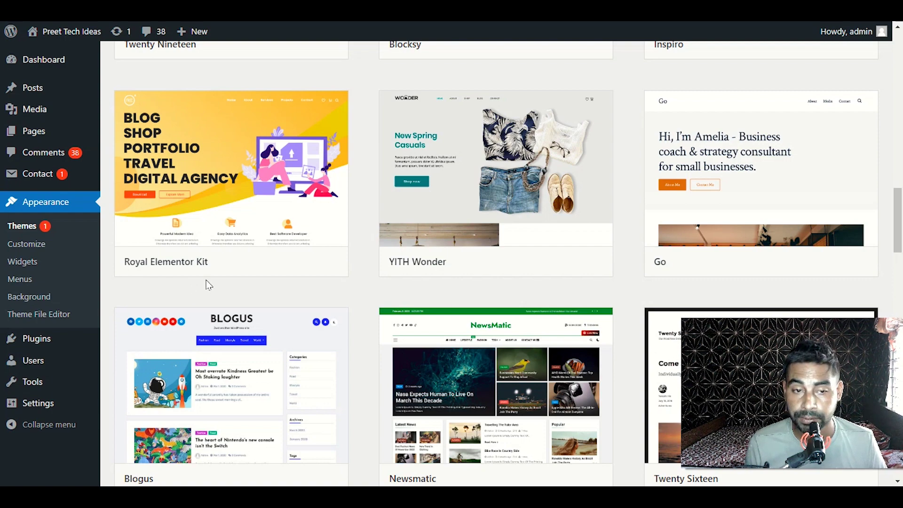
pyautogui.scroll(3, 209, 285)
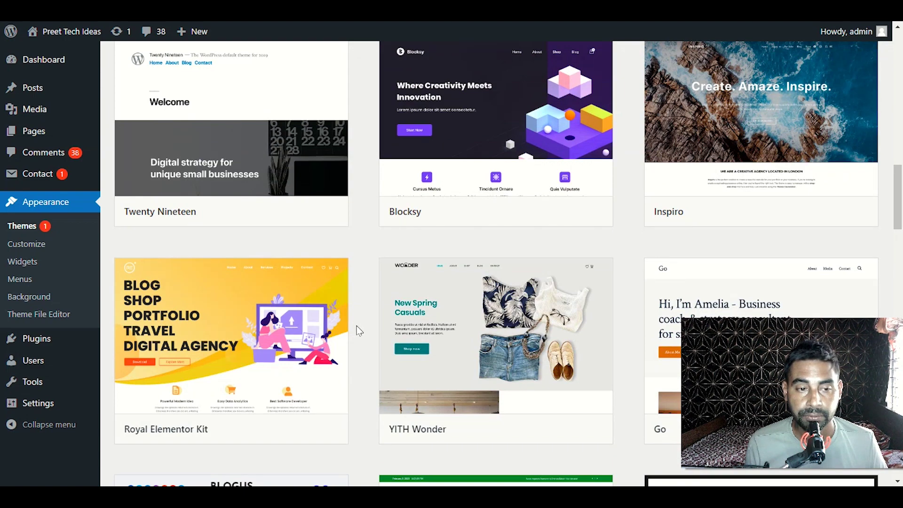
pyautogui.scroll(1, 358, 330)
pyautogui.scroll(-1, 357, 328)
pyautogui.moveTo(342, 300)
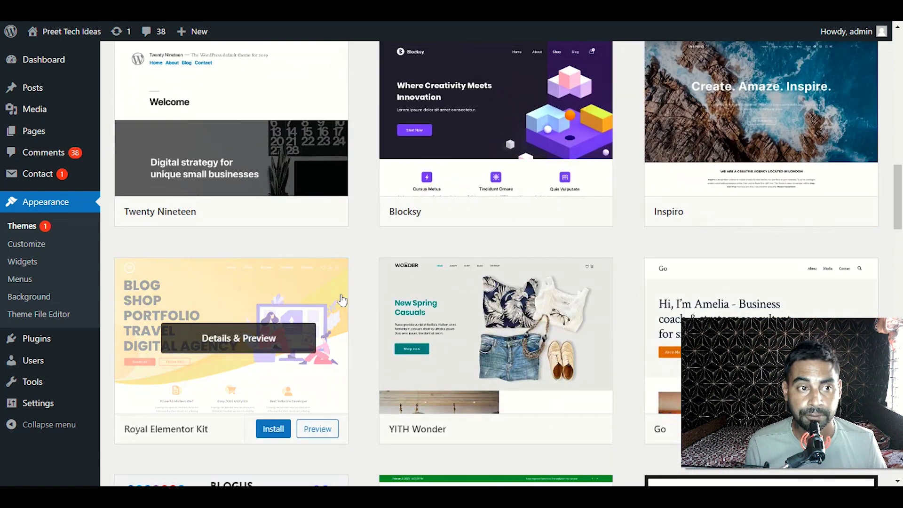
pyautogui.scroll(3, 342, 300)
pyautogui.moveTo(209, 213)
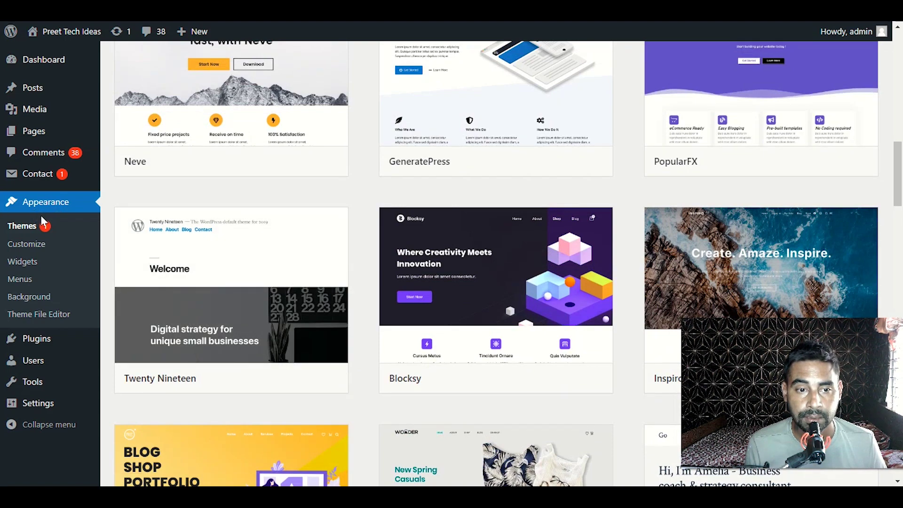
pyautogui.scroll(5, 161, 79)
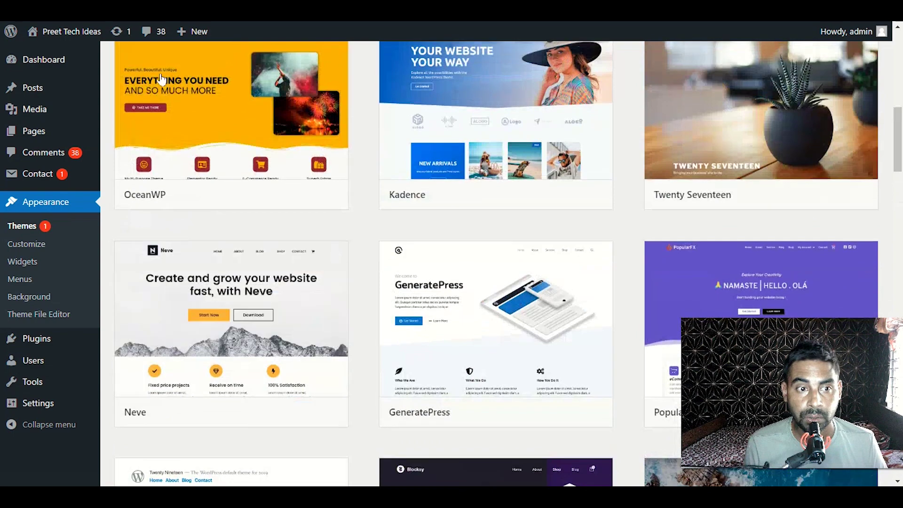
pyautogui.scroll(10, 161, 79)
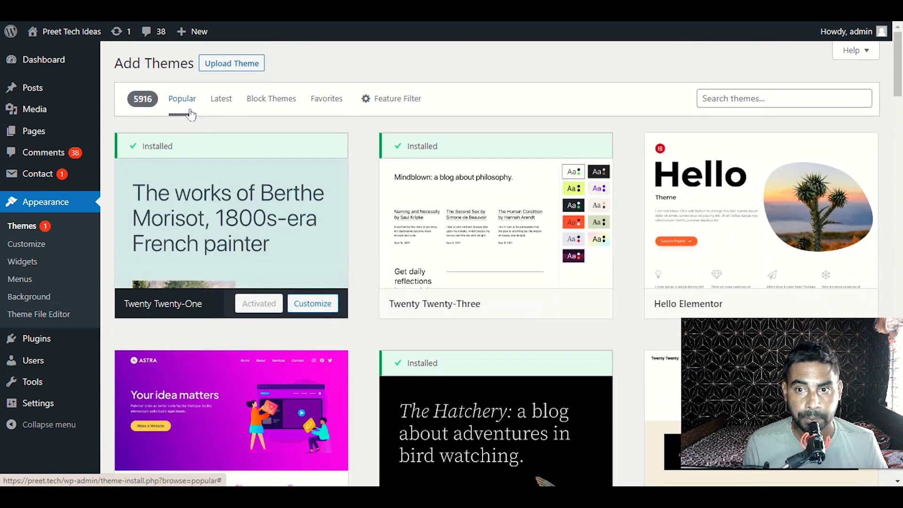
pyautogui.scroll(-8, 277, 272)
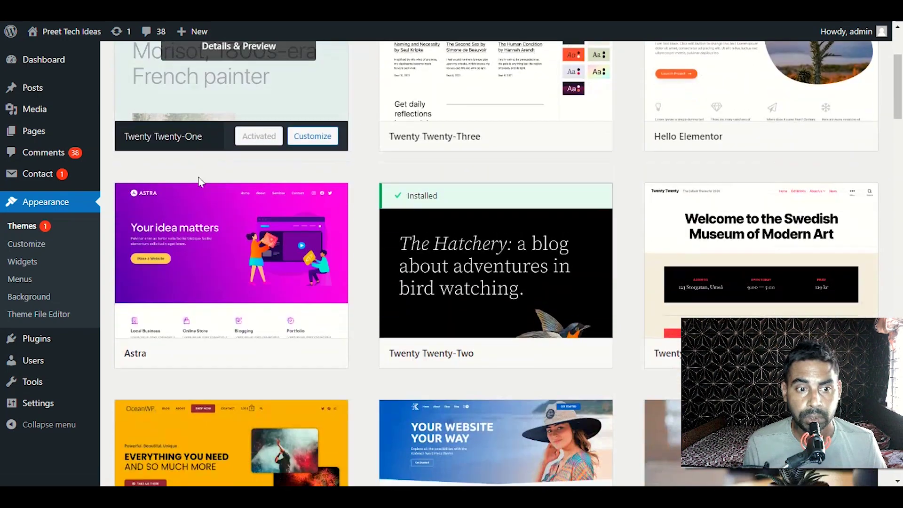
pyautogui.scroll(-16, 277, 272)
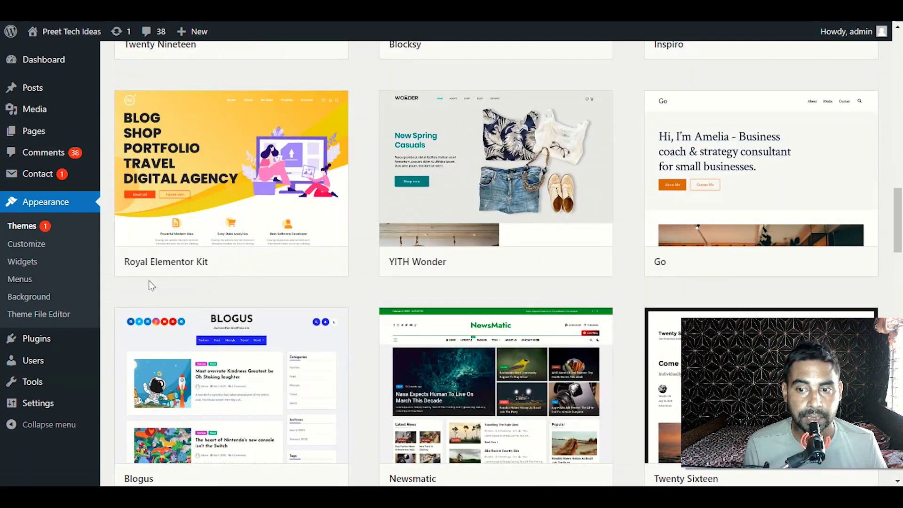
pyautogui.scroll(5, 376, 287)
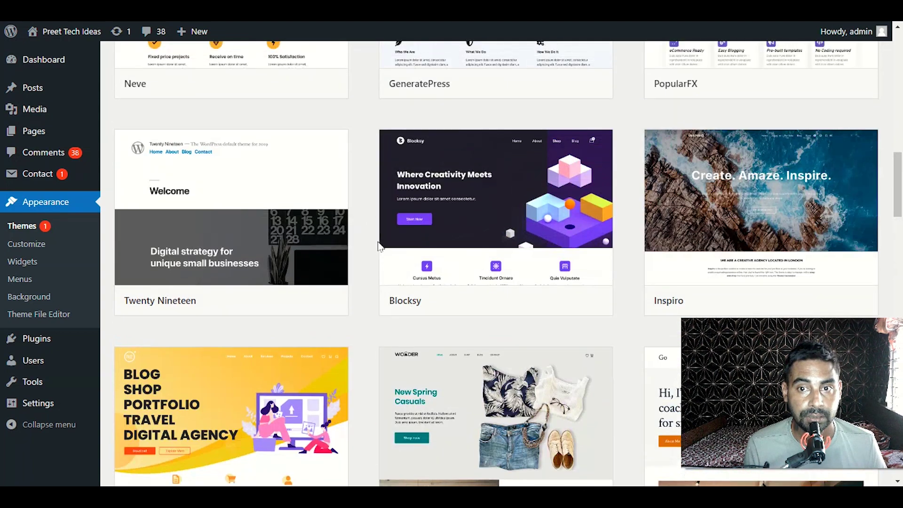
pyautogui.scroll(12, 380, 246)
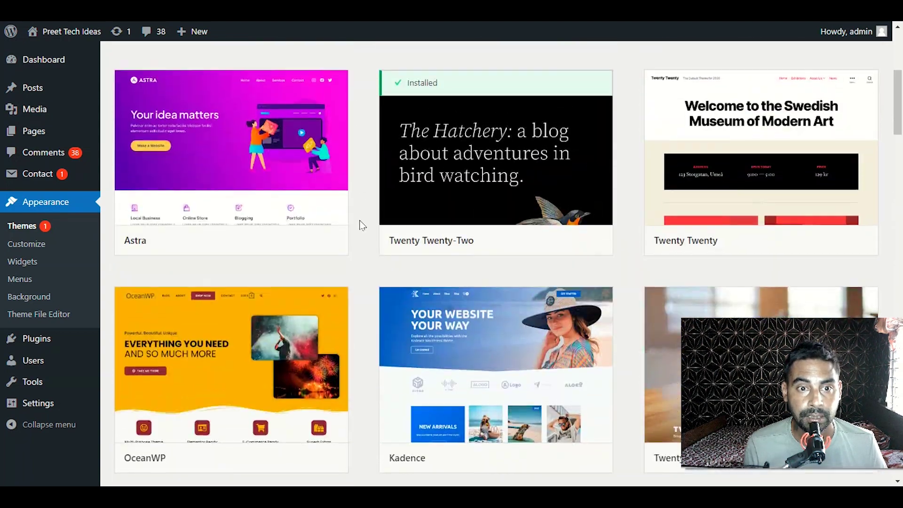
pyautogui.scroll(6, 361, 221)
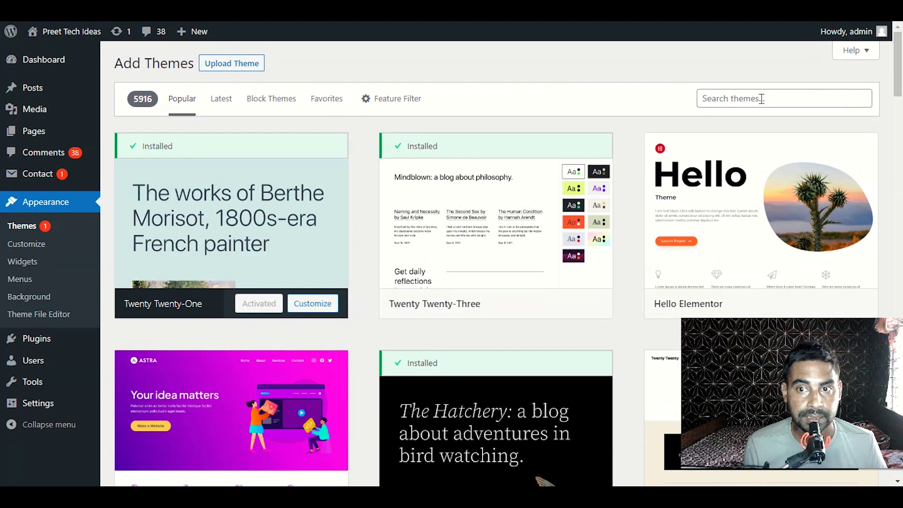
# Install the Royal Elementor Kit theme from the popular themes and activate it on the site
pyautogui.scroll(-8, 439, 268)
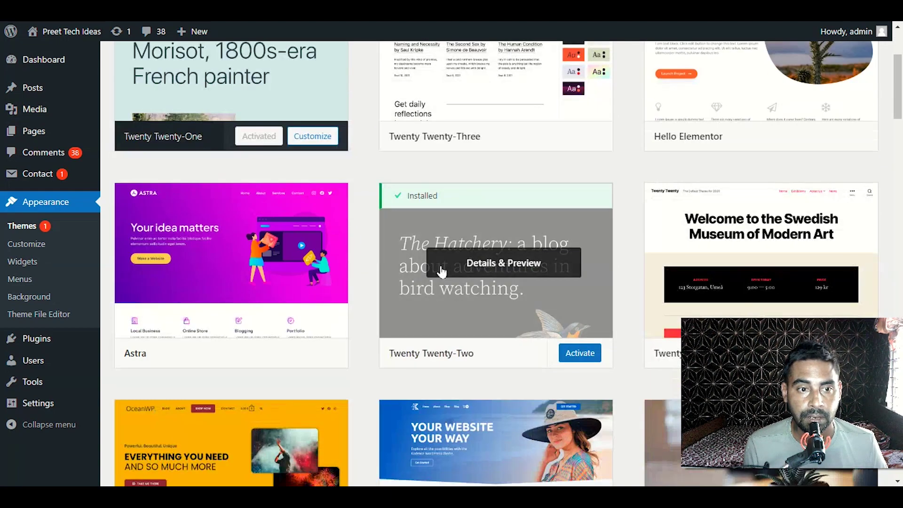
pyautogui.scroll(-13, 393, 291)
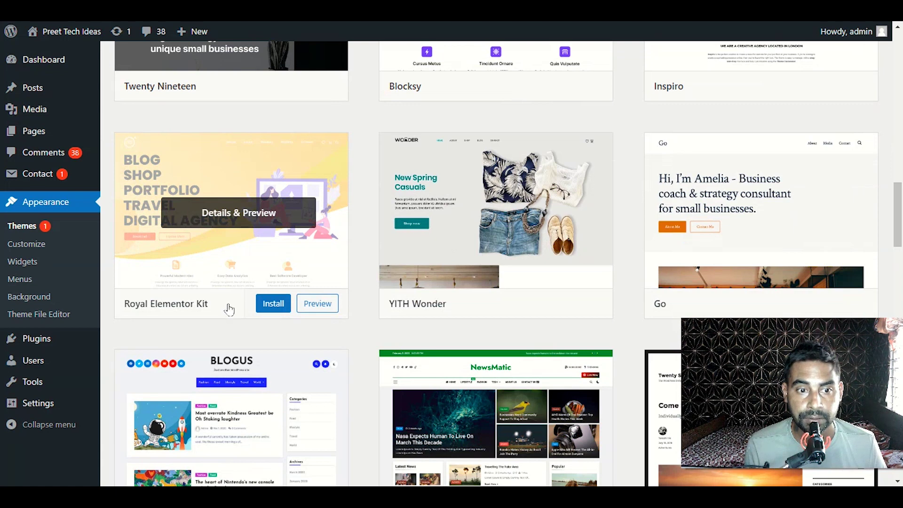
pyautogui.click(263, 306)
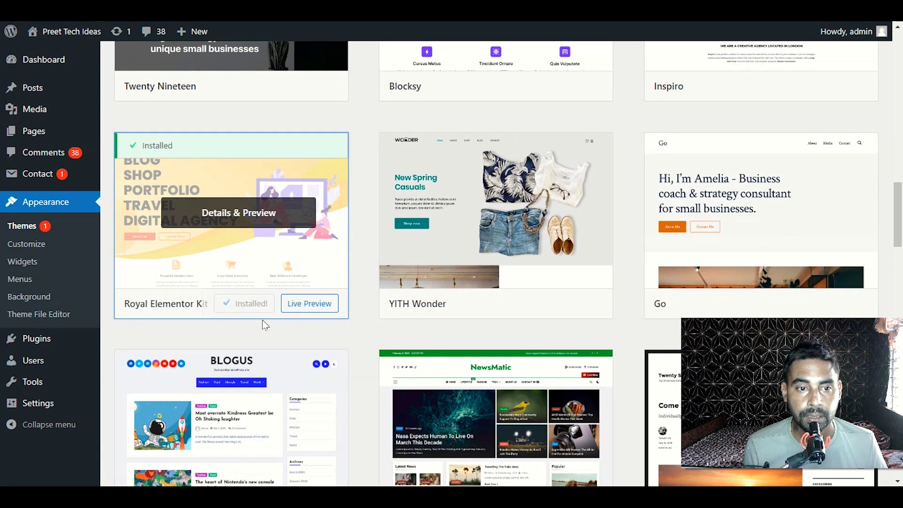
pyautogui.click(254, 307)
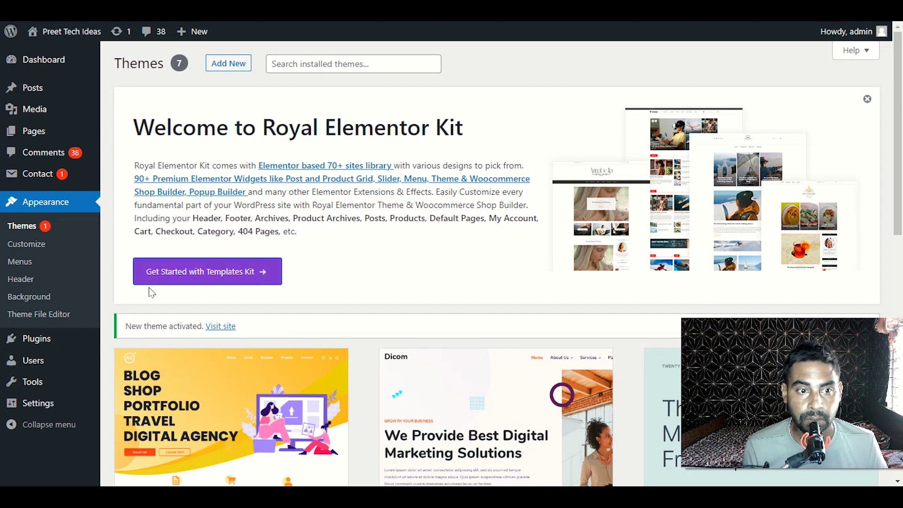
# Get started with the theme's Templates Kit and skip the opt-in for update notifications
pyautogui.click(219, 277)
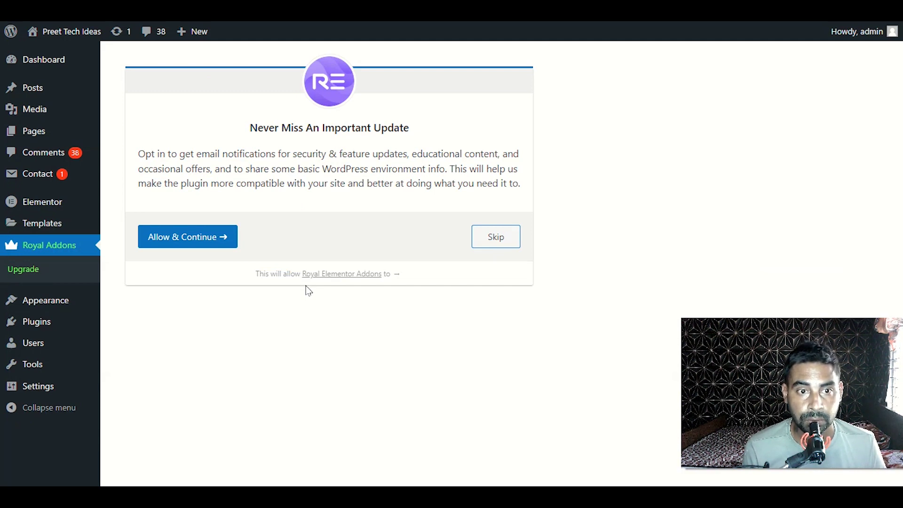
pyautogui.click(497, 242)
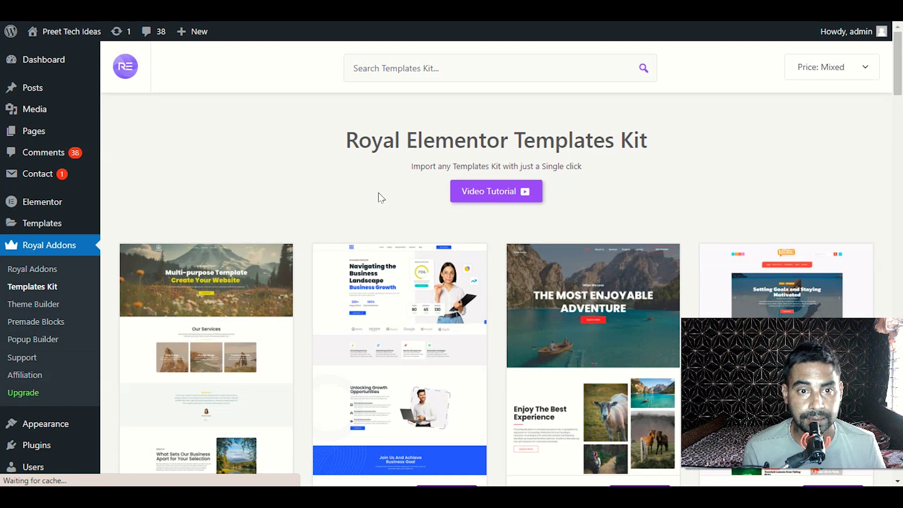
# Filter the Royal Elementor template kits by price so that only Free kits are listed
pyautogui.scroll(-3, 318, 192)
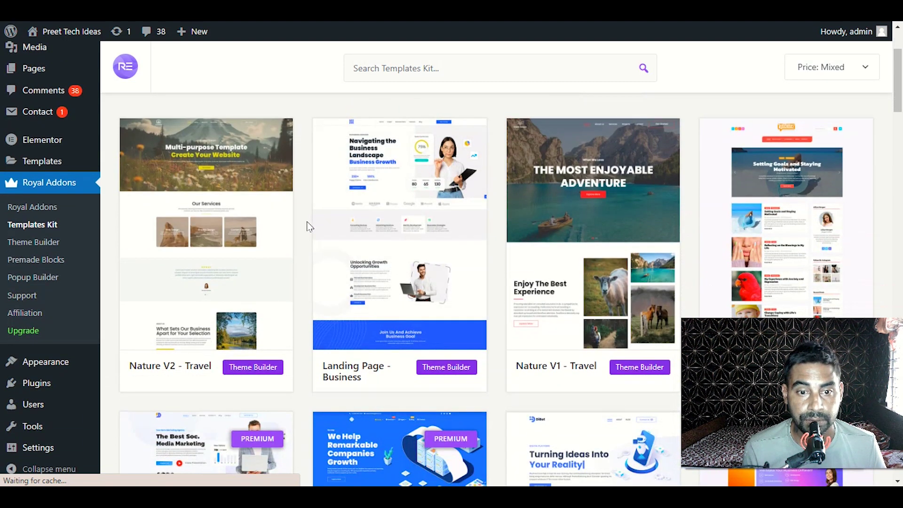
pyautogui.scroll(-2, 306, 222)
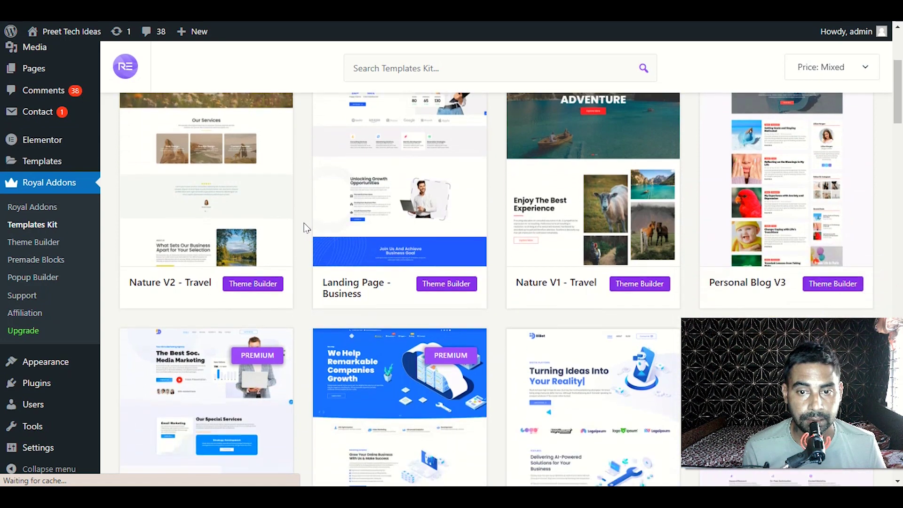
pyautogui.scroll(-1, 306, 228)
pyautogui.scroll(4, 306, 228)
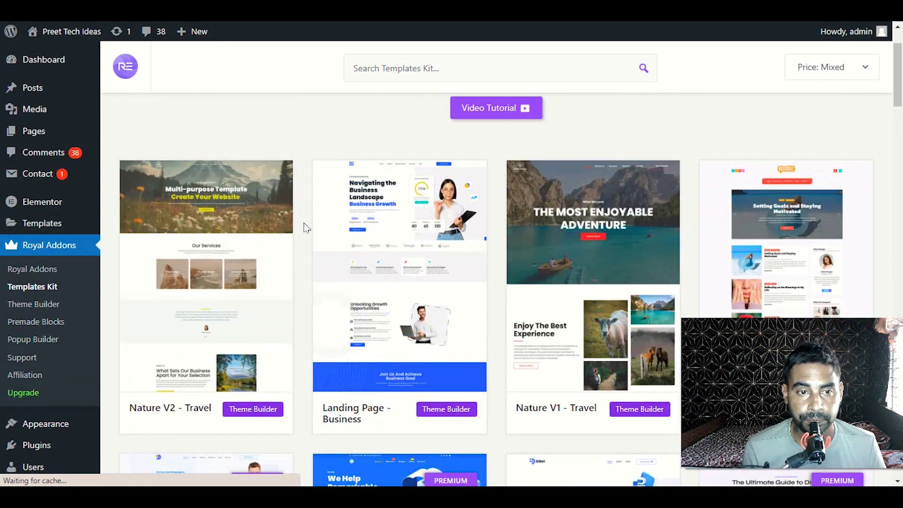
pyautogui.scroll(-3, 307, 227)
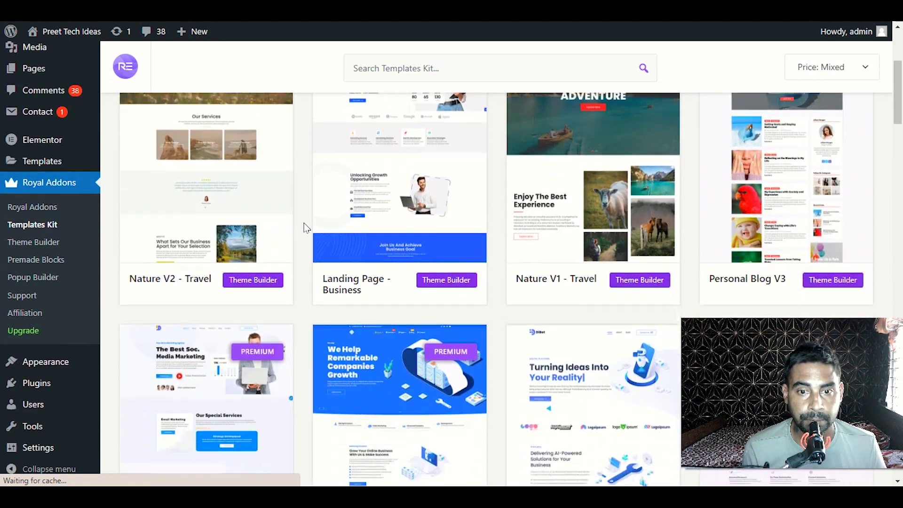
pyautogui.scroll(-1, 306, 228)
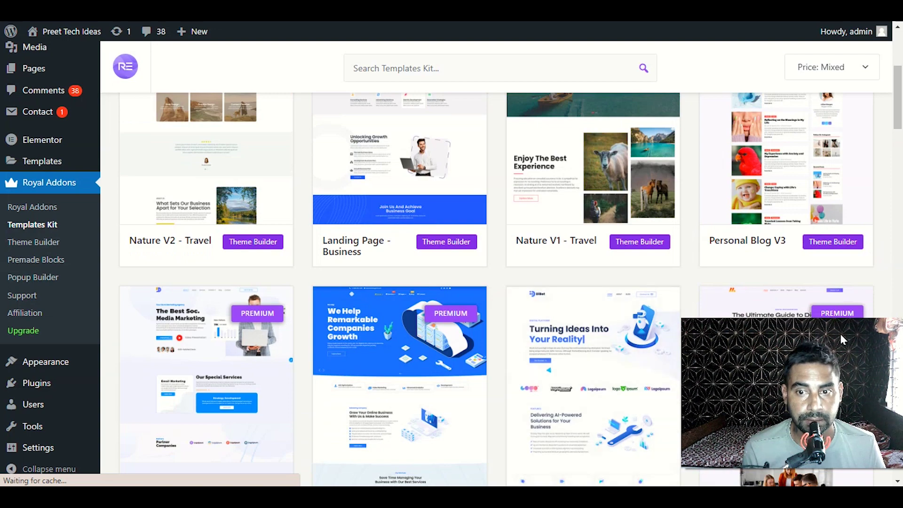
pyautogui.scroll(5, 309, 292)
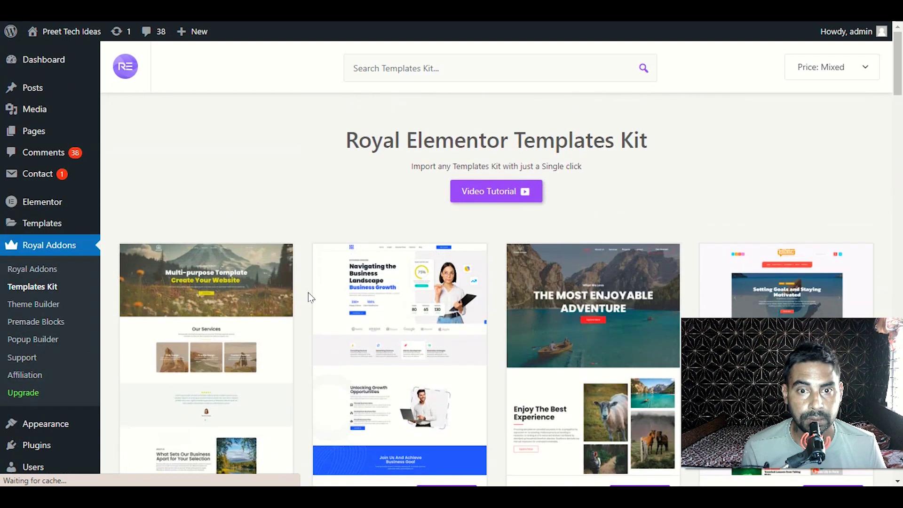
pyautogui.click(400, 72)
pyautogui.click(851, 78)
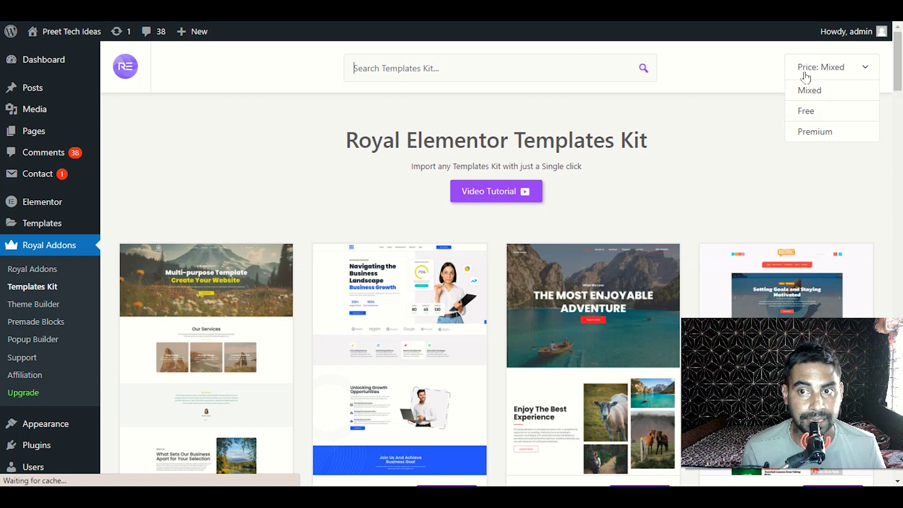
pyautogui.click(817, 113)
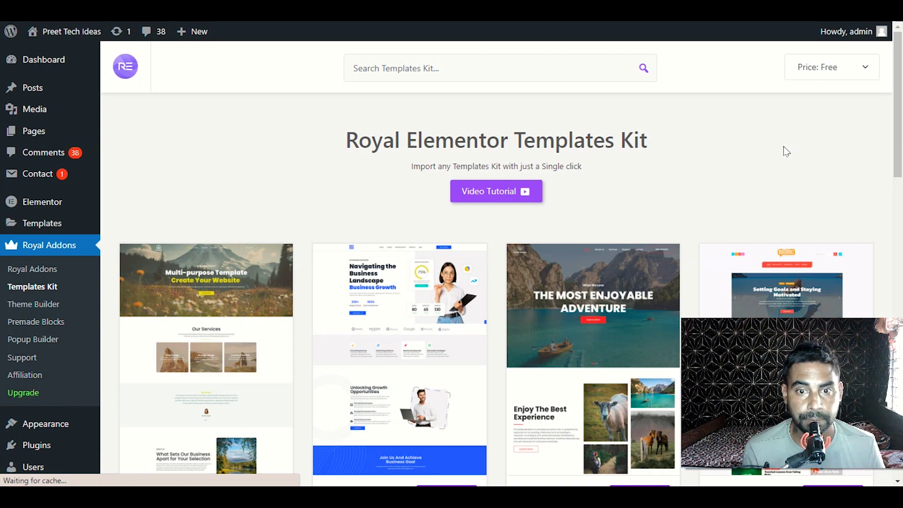
# Examine the free template kits through to the end of the list to compare the available website designs
pyautogui.scroll(-3, 783, 149)
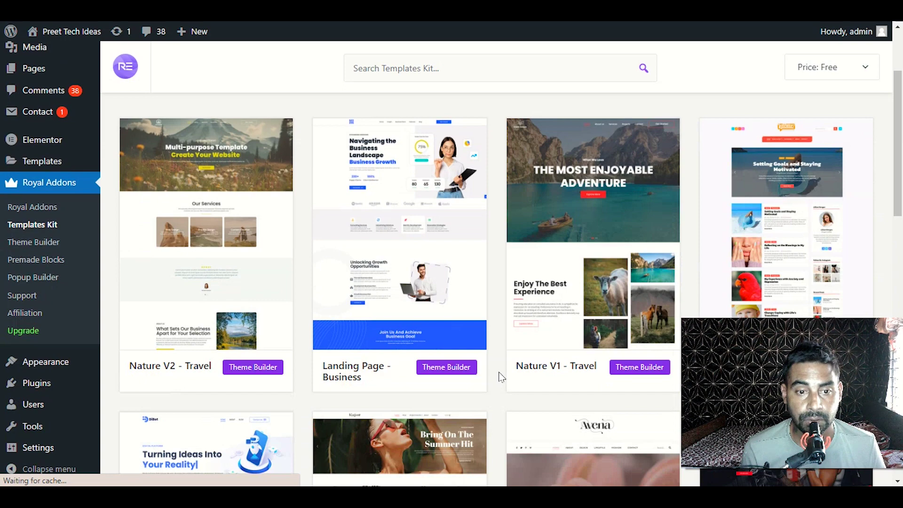
pyautogui.scroll(-3, 501, 376)
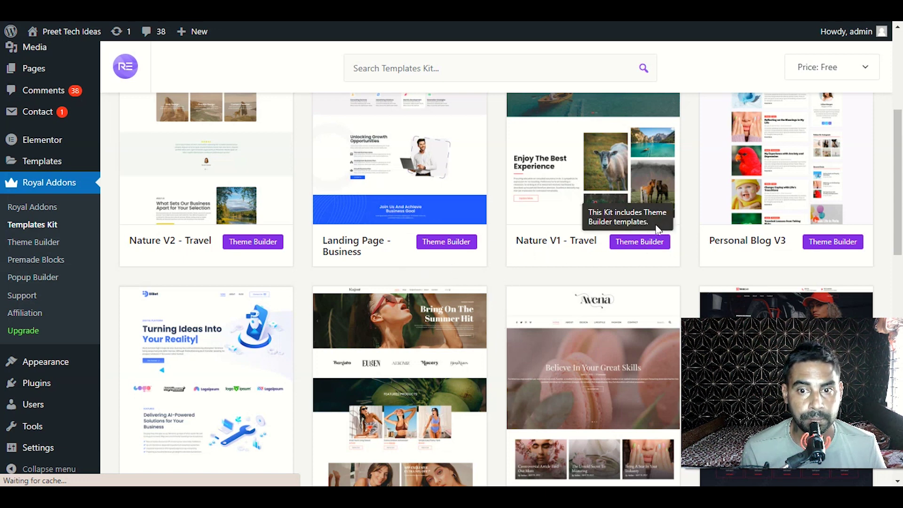
pyautogui.scroll(-4, 472, 375)
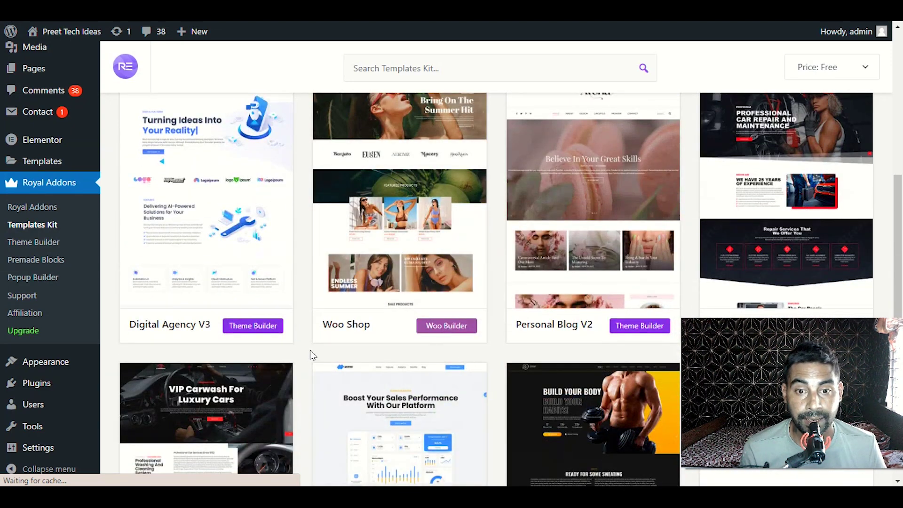
pyautogui.scroll(-2, 310, 352)
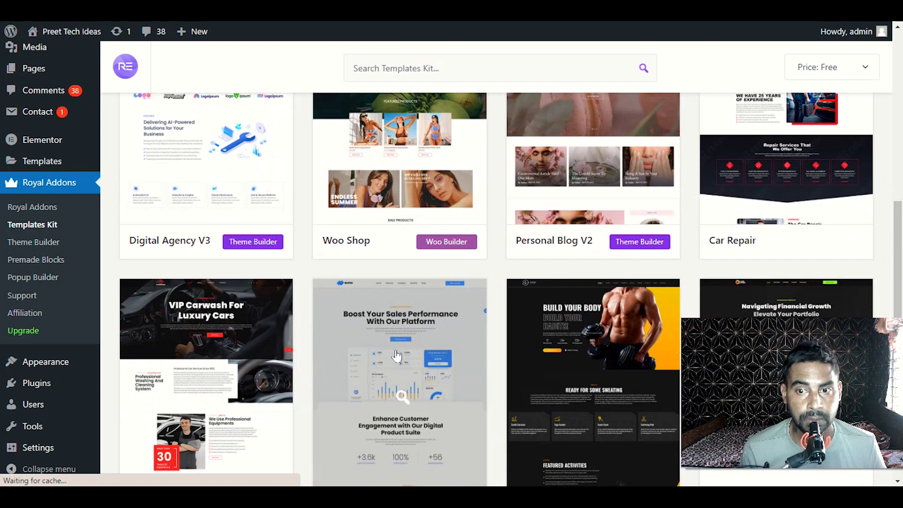
pyautogui.scroll(-4, 461, 301)
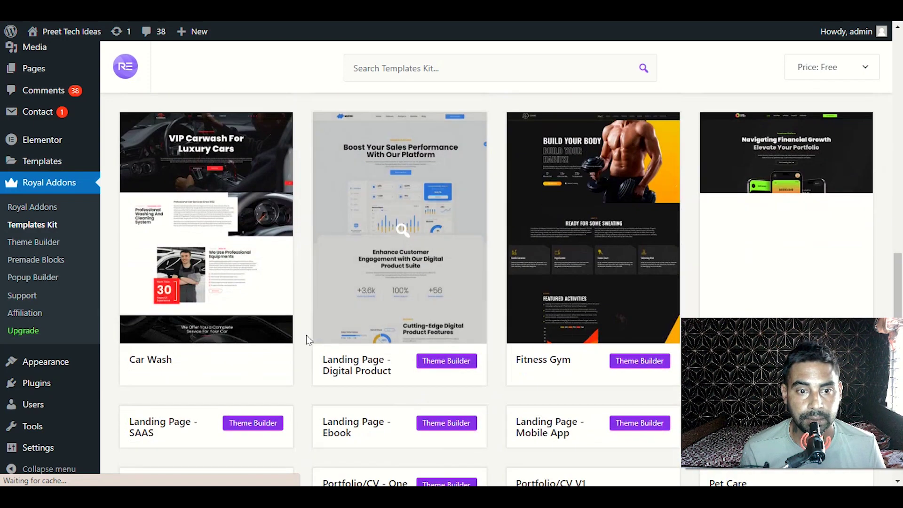
pyautogui.scroll(-3, 304, 339)
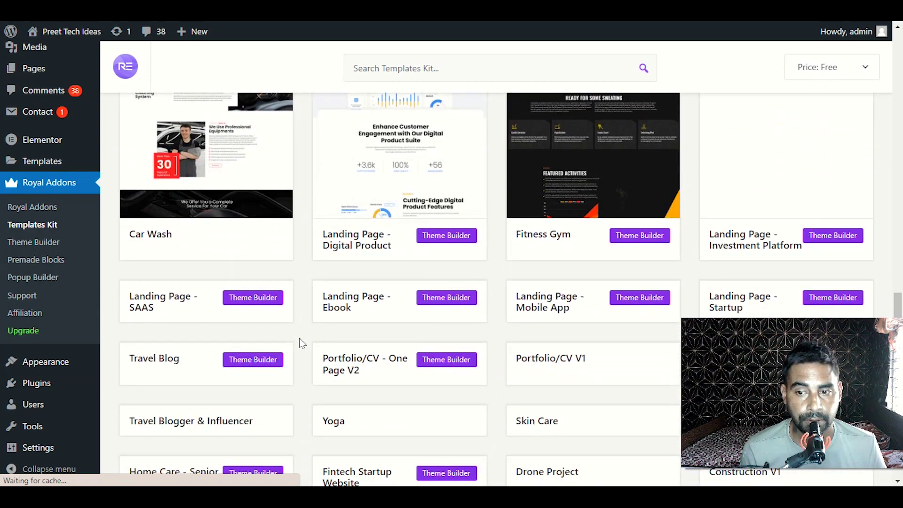
pyautogui.scroll(-3, 302, 343)
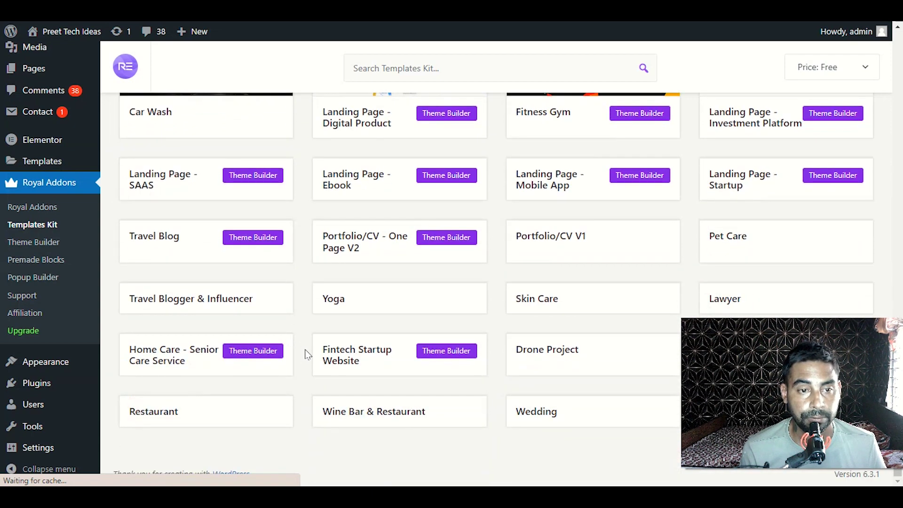
pyautogui.scroll(4, 306, 355)
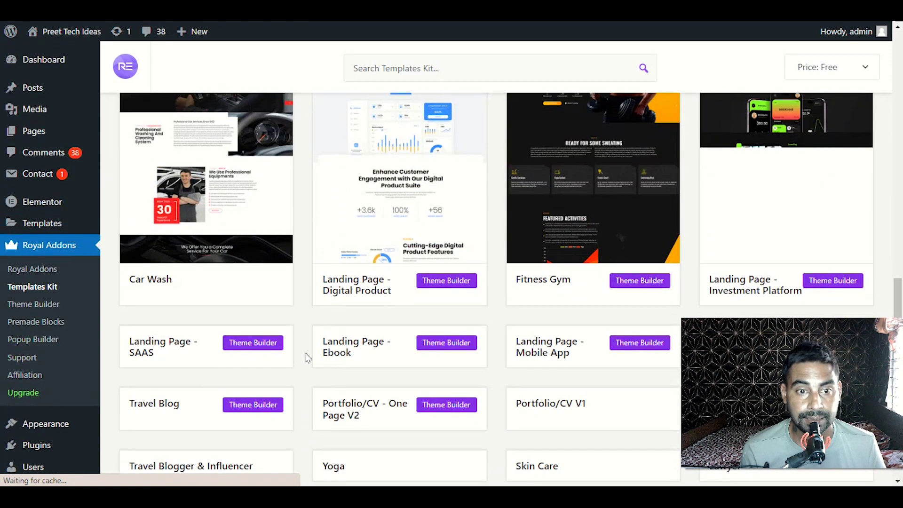
pyautogui.scroll(5, 306, 358)
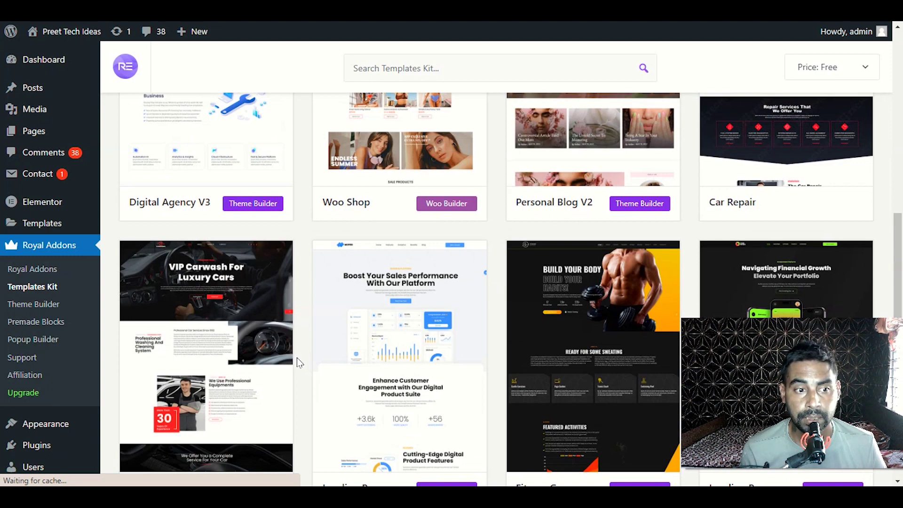
# Look through the free template kits once more, from Nature V2 - Travel down to Wedding, to pick a design
pyautogui.scroll(5, 297, 360)
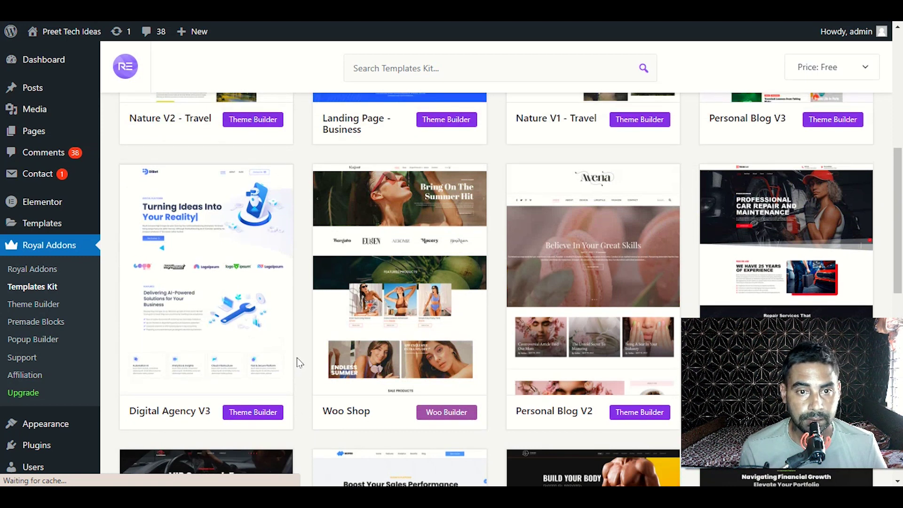
pyautogui.scroll(8, 297, 360)
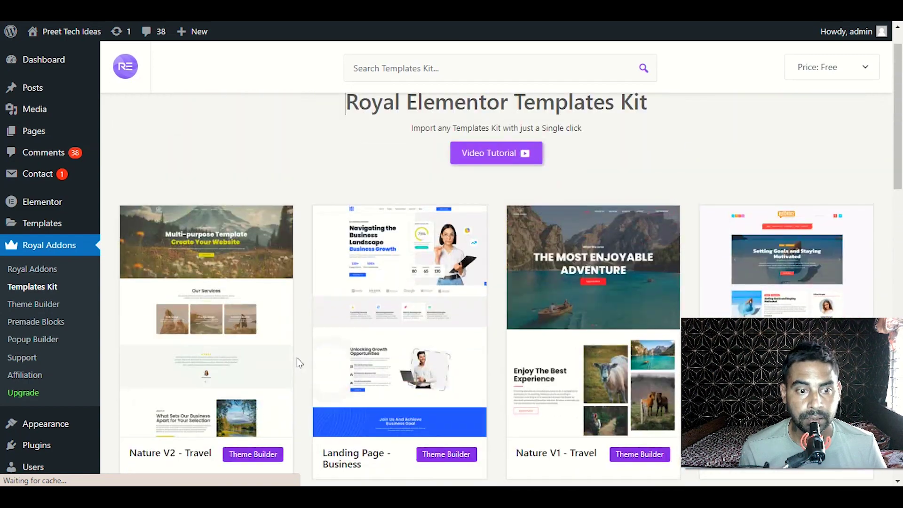
pyautogui.scroll(-4, 297, 357)
pyautogui.scroll(-10, 295, 360)
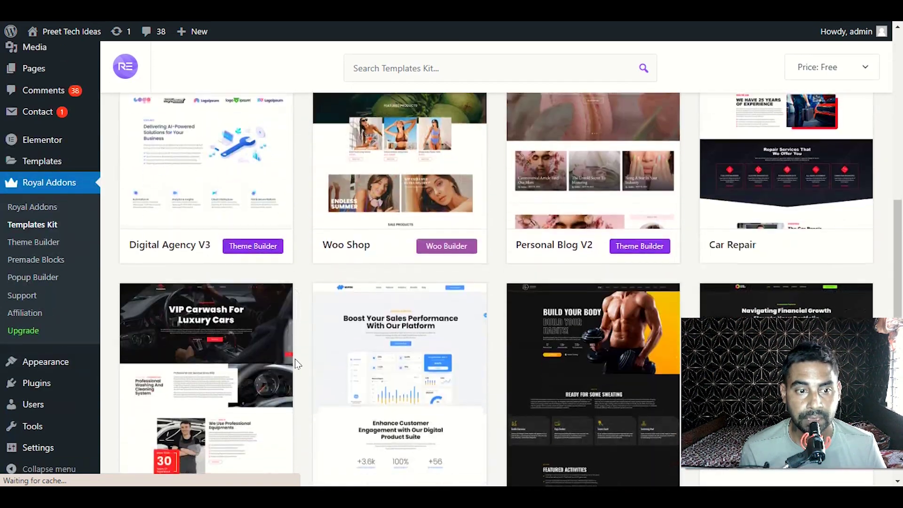
pyautogui.scroll(-3, 295, 363)
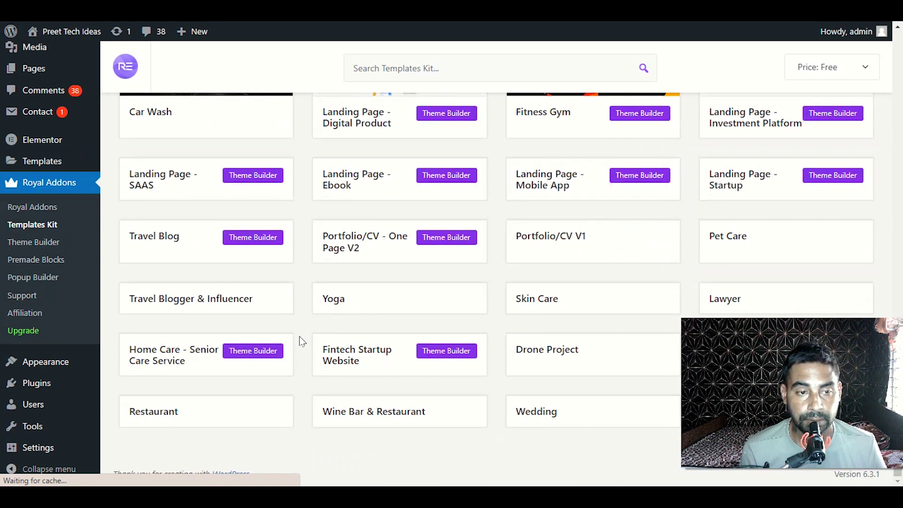
pyautogui.scroll(15, 301, 340)
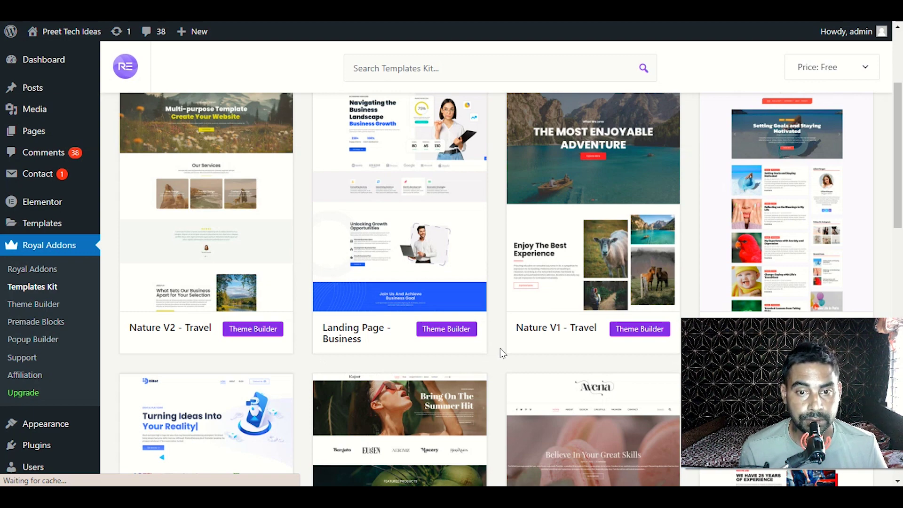
pyautogui.scroll(-4, 503, 353)
pyautogui.scroll(-6, 500, 352)
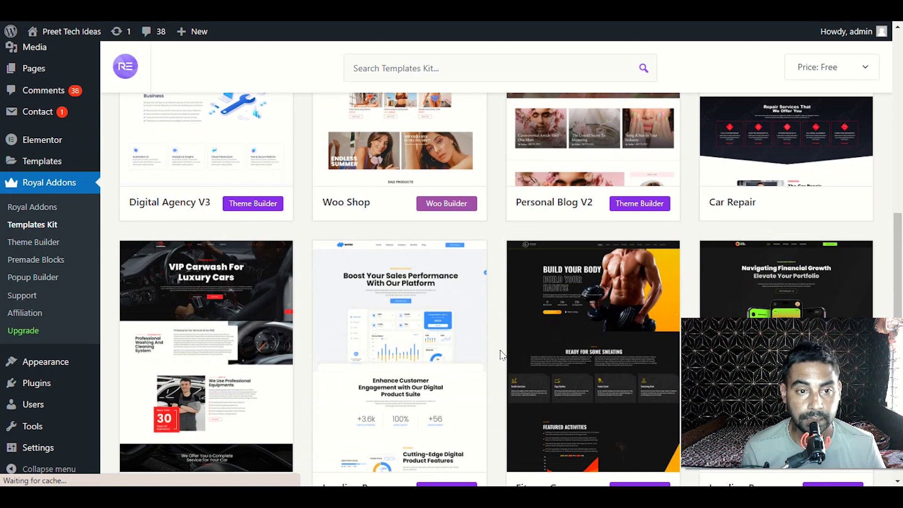
pyautogui.scroll(5, 502, 355)
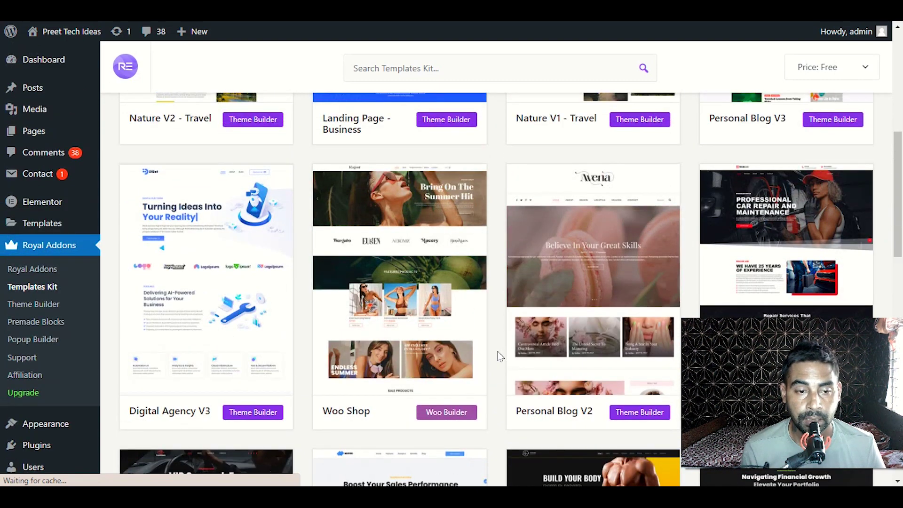
pyautogui.scroll(-5, 499, 356)
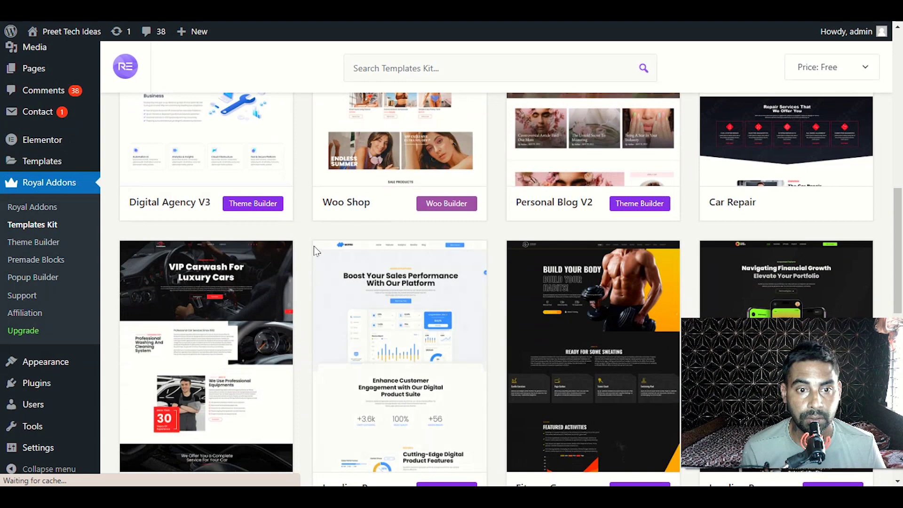
pyautogui.scroll(-10, 306, 347)
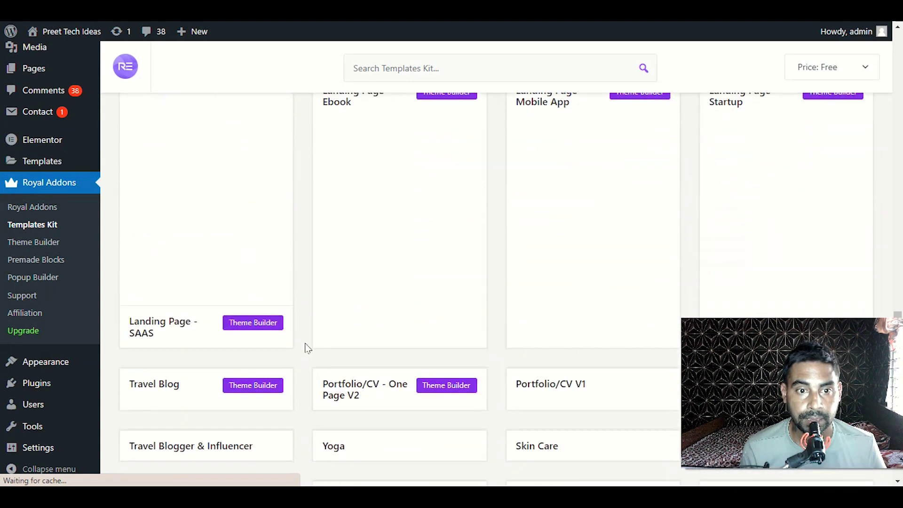
pyautogui.scroll(-3, 306, 348)
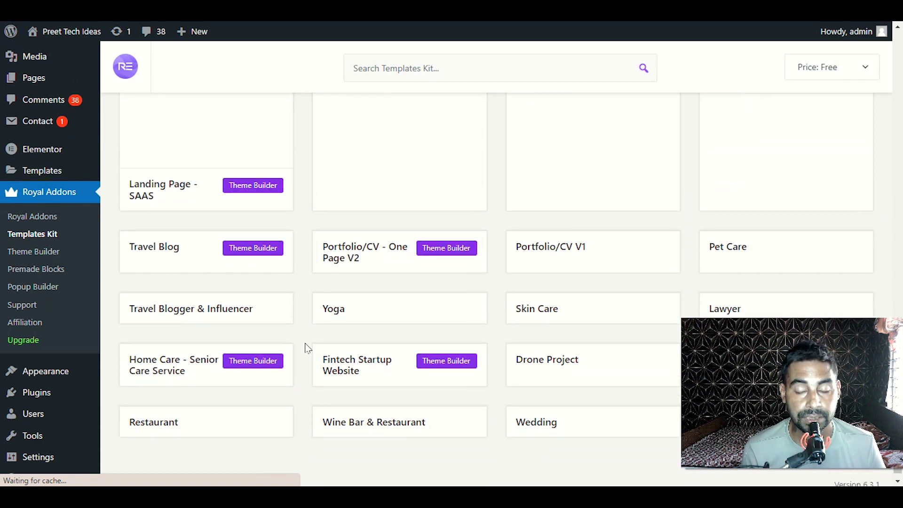
pyautogui.scroll(3, 306, 348)
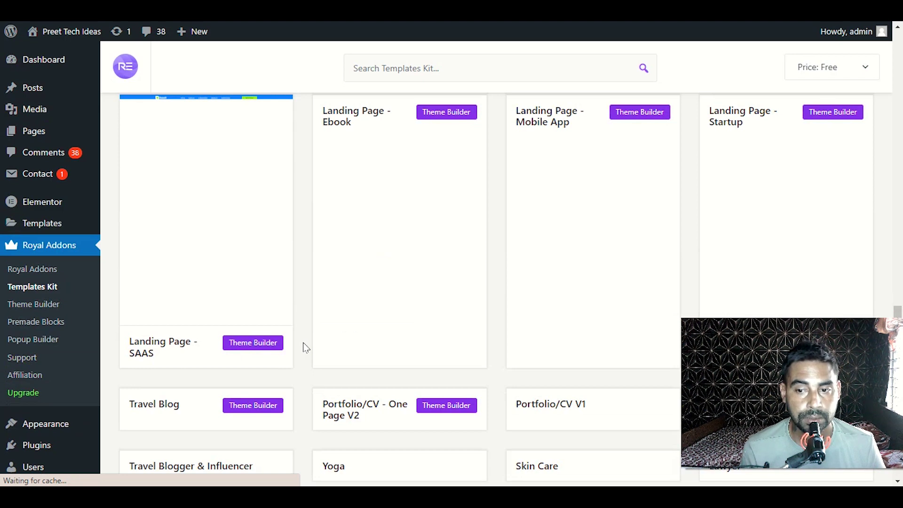
pyautogui.scroll(-3, 303, 347)
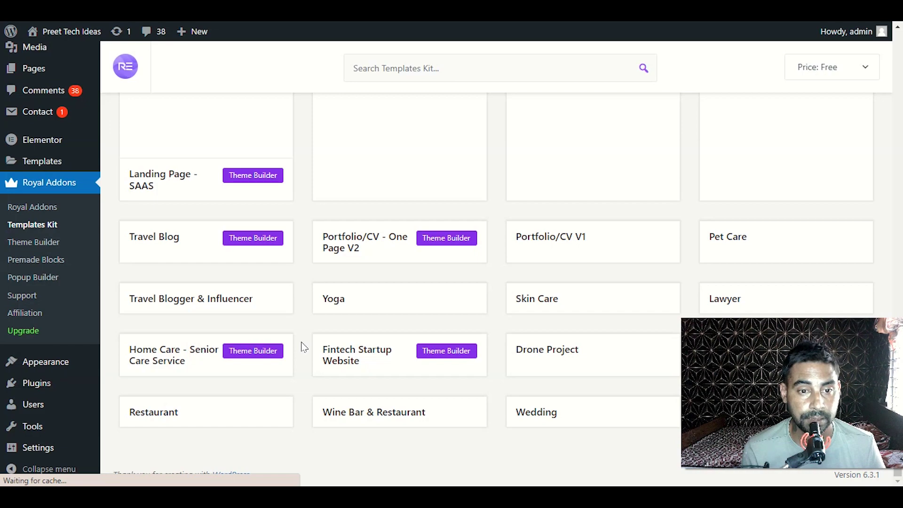
# Choose the free Landing Page - Business kit and look over the page templates it includes
pyautogui.scroll(15, 303, 347)
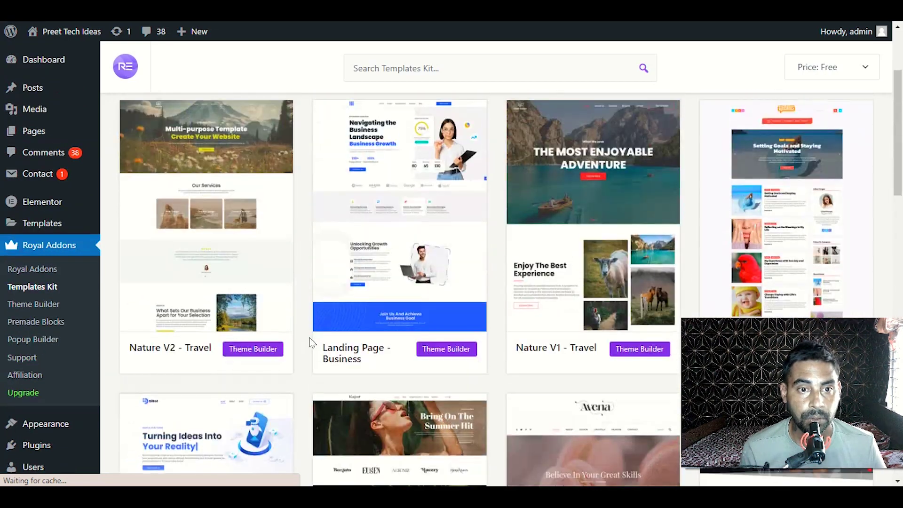
pyautogui.scroll(3, 309, 342)
pyautogui.scroll(-4, 309, 342)
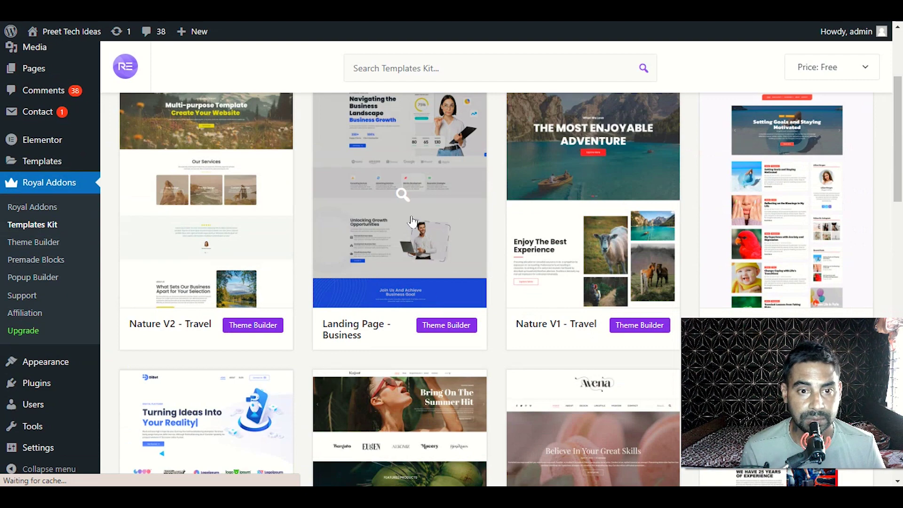
pyautogui.scroll(3, 409, 221)
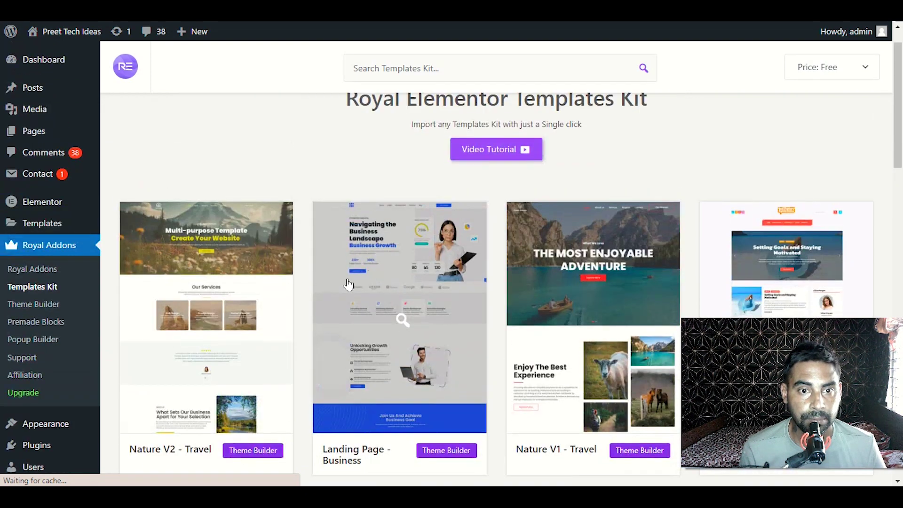
pyautogui.scroll(-2, 182, 350)
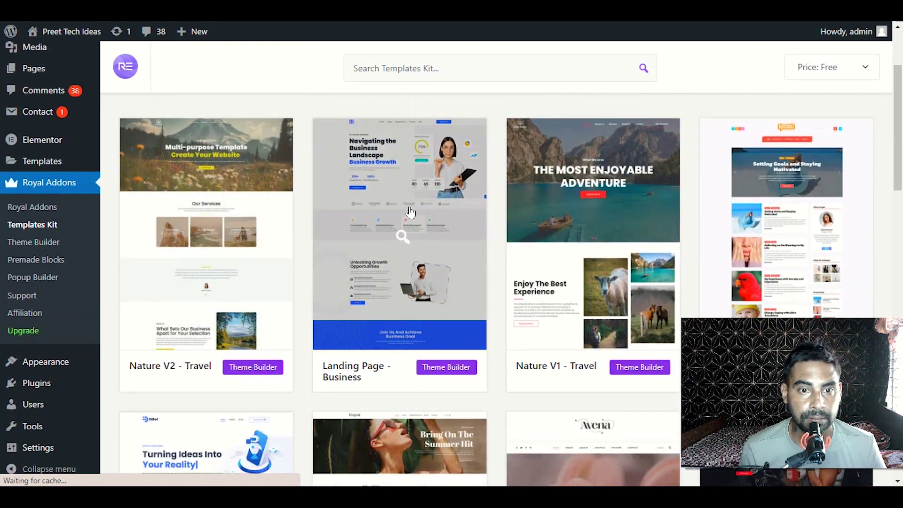
pyautogui.click(412, 246)
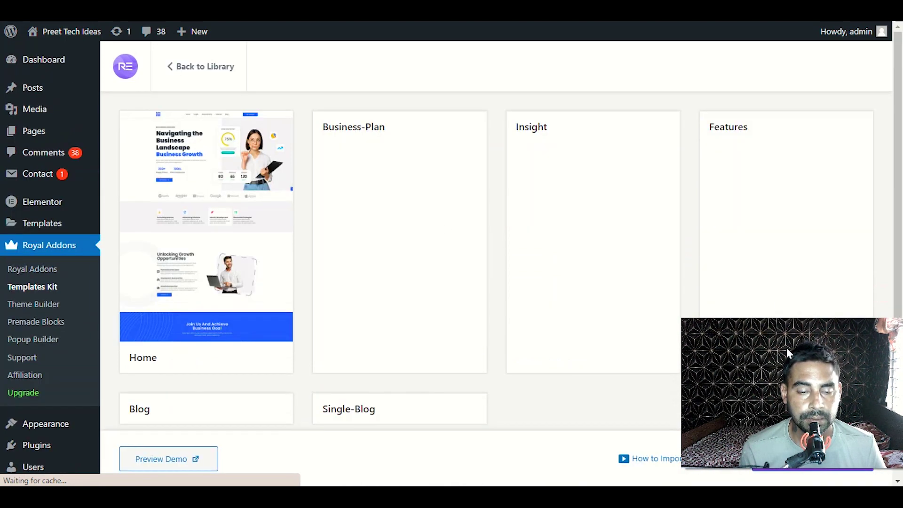
pyautogui.scroll(-1, 357, 335)
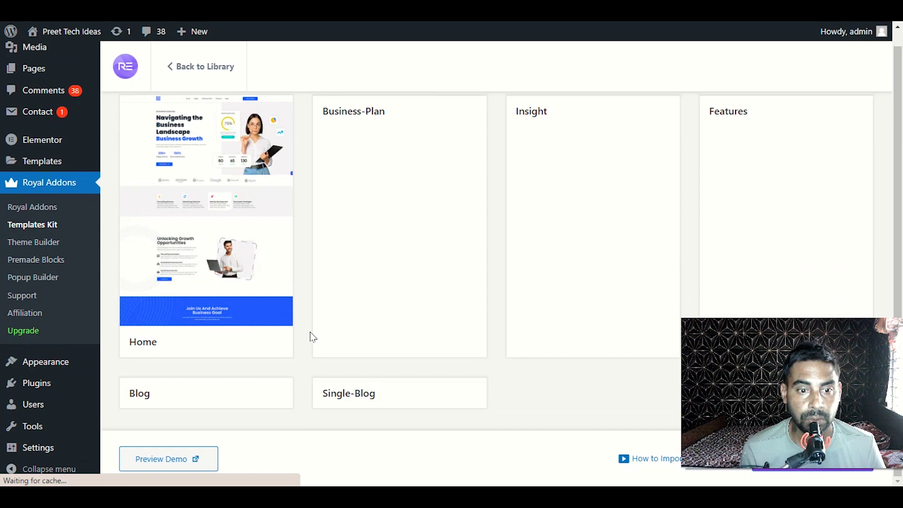
pyautogui.scroll(1, 309, 332)
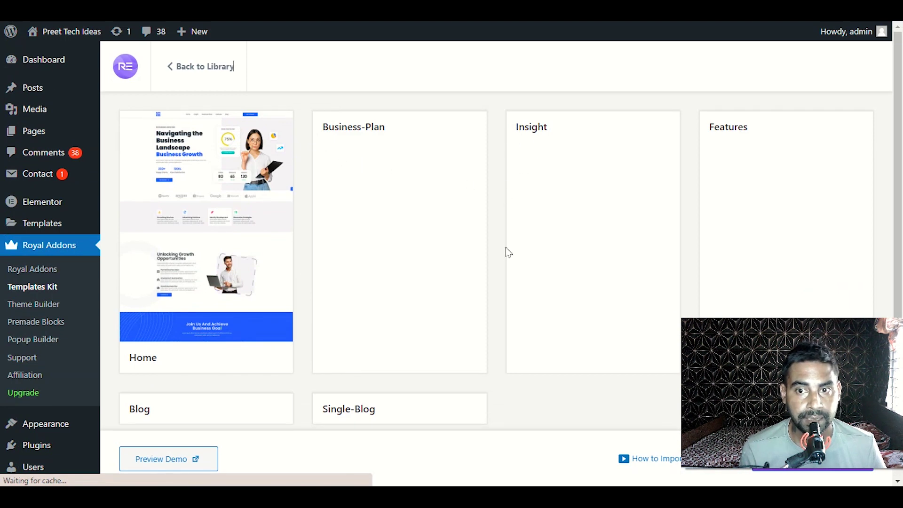
pyautogui.scroll(-1, 504, 252)
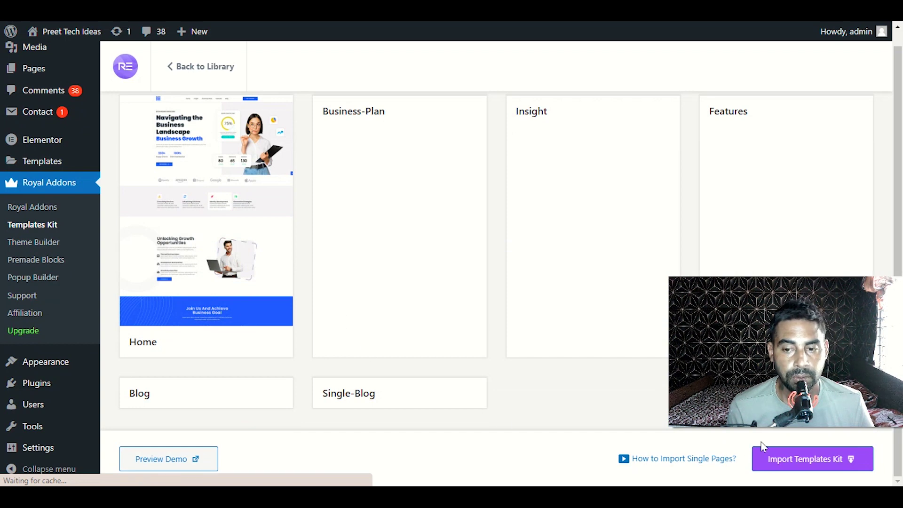
# Import the complete Landing Page - Business kit, accepting the plugin notice, and visit the site in a new tab
pyautogui.click(856, 465)
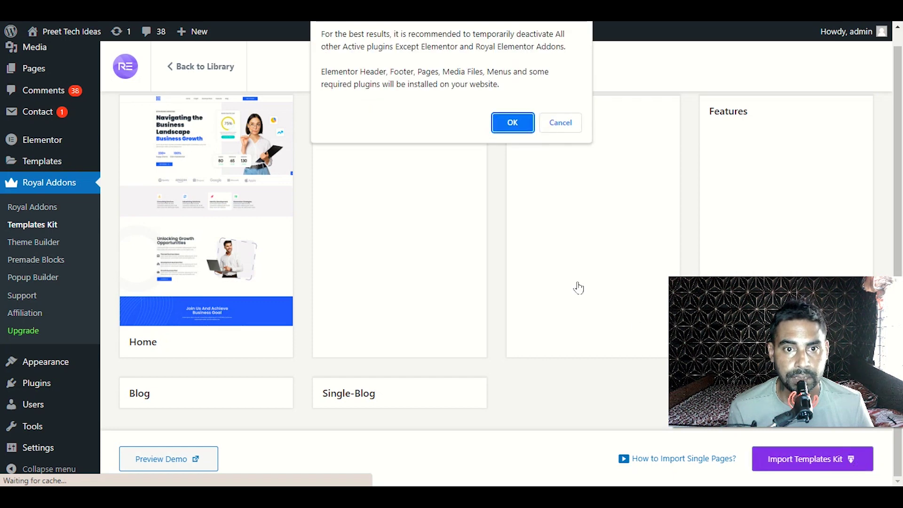
pyautogui.click(512, 123)
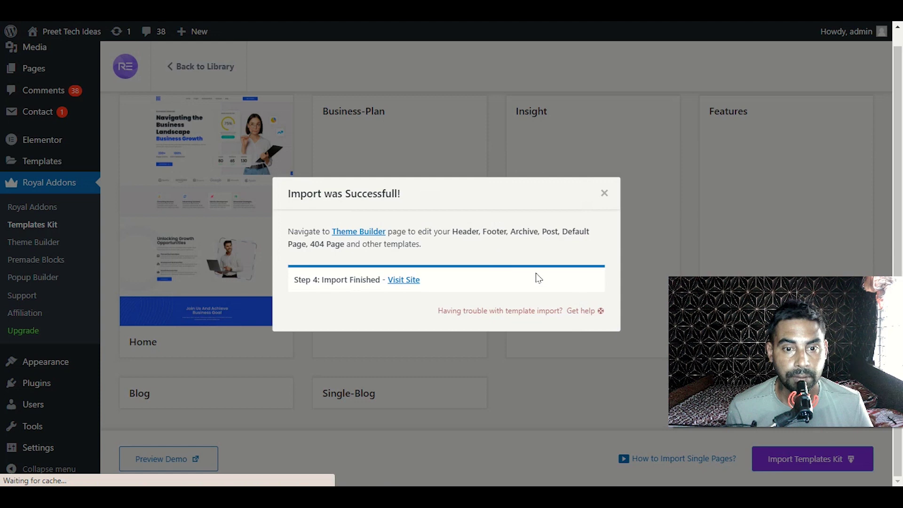
pyautogui.rightClick(405, 283)
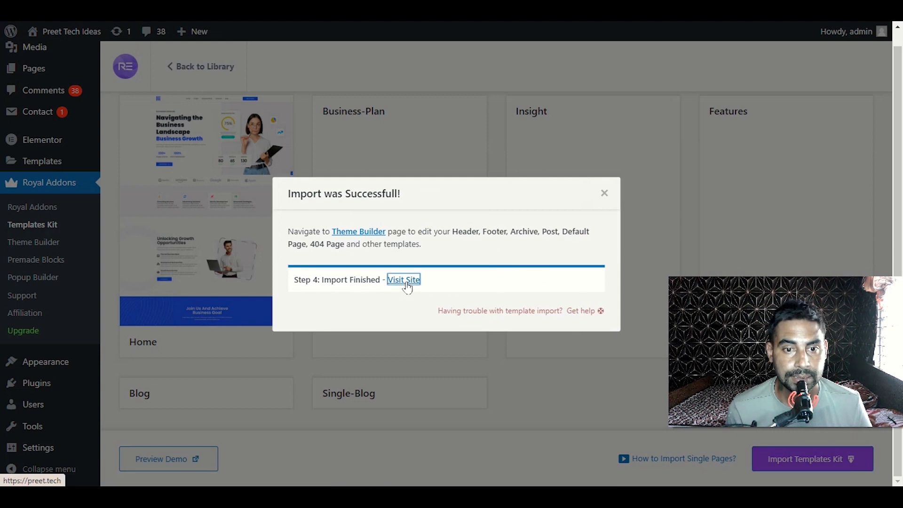
pyautogui.click(433, 294)
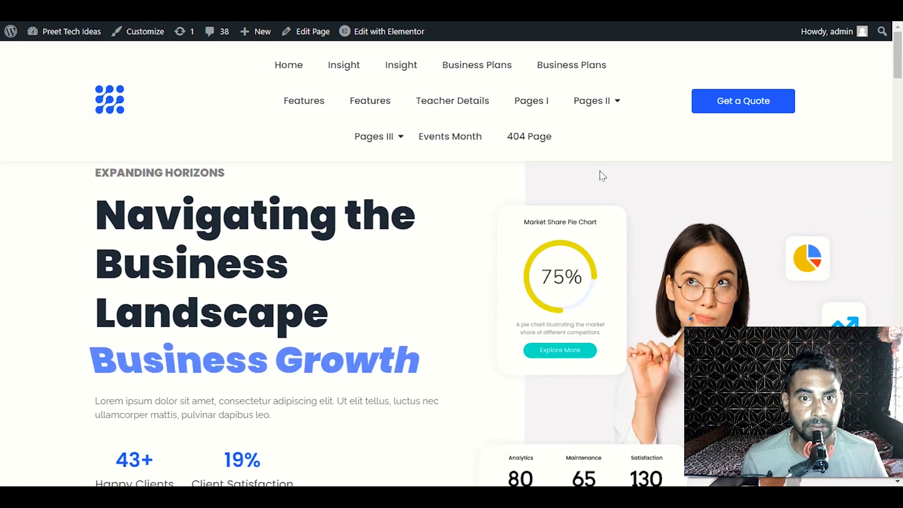
# Examine the imported home page from the hero section down to Latest Blogs & News to check its layout and content
pyautogui.scroll(-3, 74, 262)
pyautogui.scroll(-4, 74, 262)
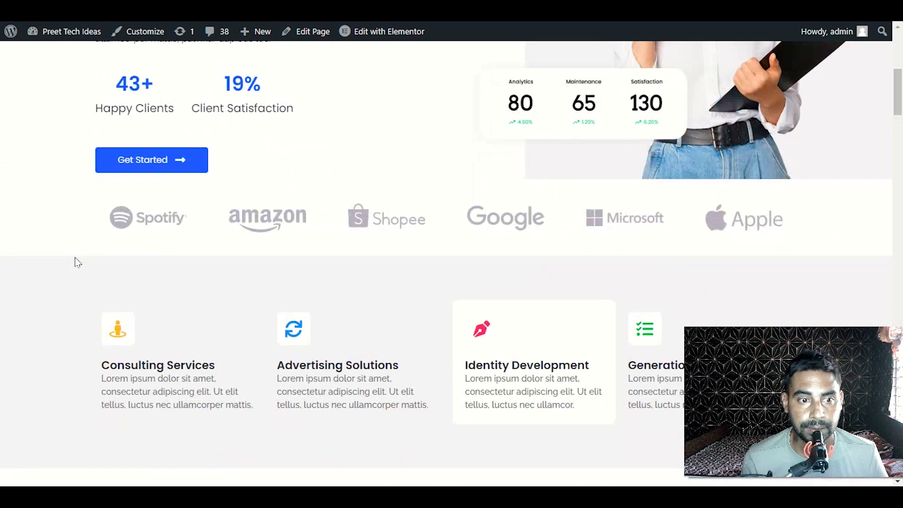
pyautogui.scroll(-3, 77, 262)
pyautogui.scroll(-3, 78, 263)
pyautogui.scroll(-3, 78, 263)
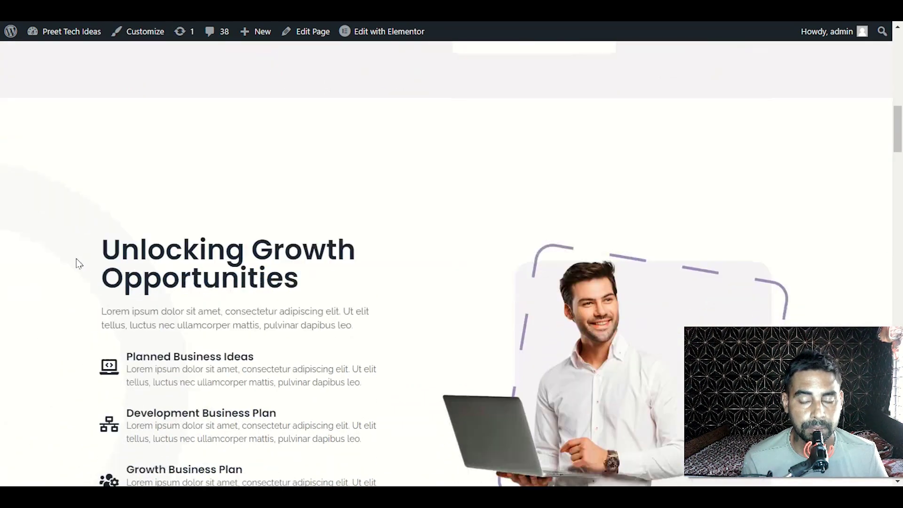
pyautogui.scroll(3, 81, 266)
pyautogui.scroll(10, 81, 267)
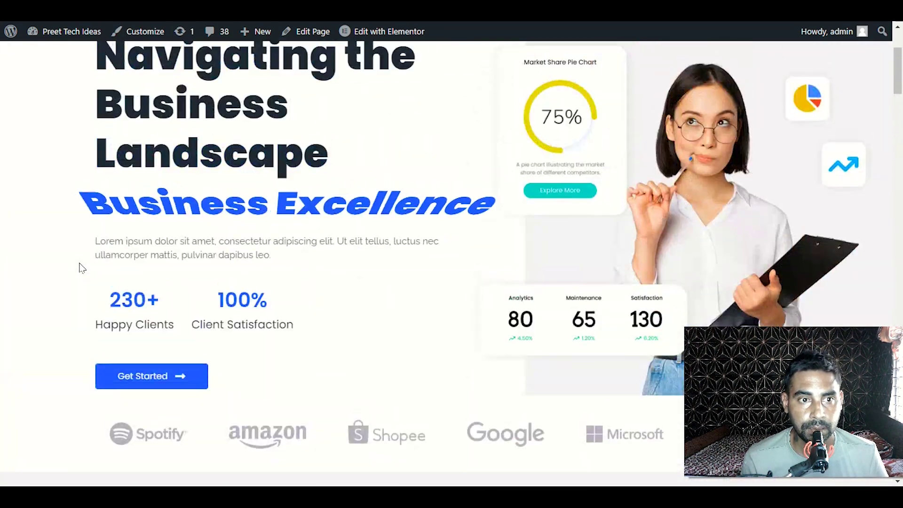
pyautogui.scroll(-2, 82, 266)
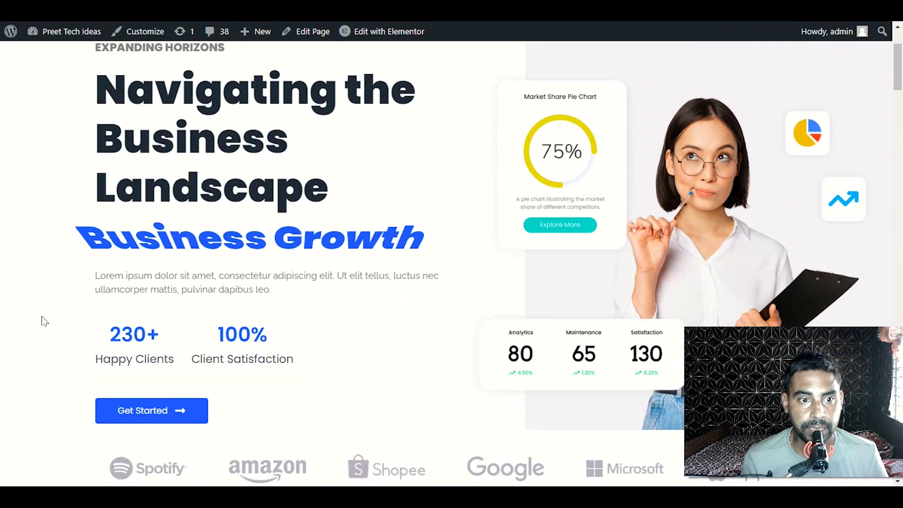
pyautogui.scroll(-8, 40, 319)
pyautogui.scroll(-15, 42, 361)
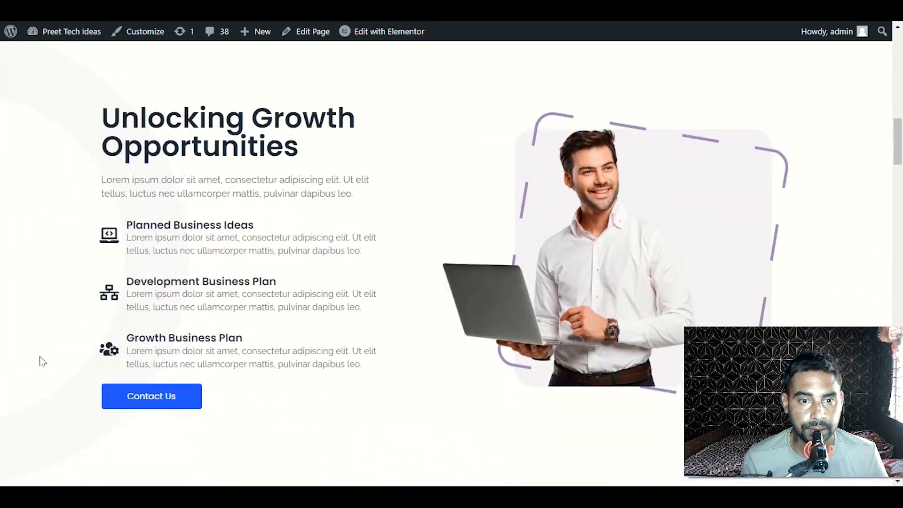
pyautogui.scroll(-3, 42, 362)
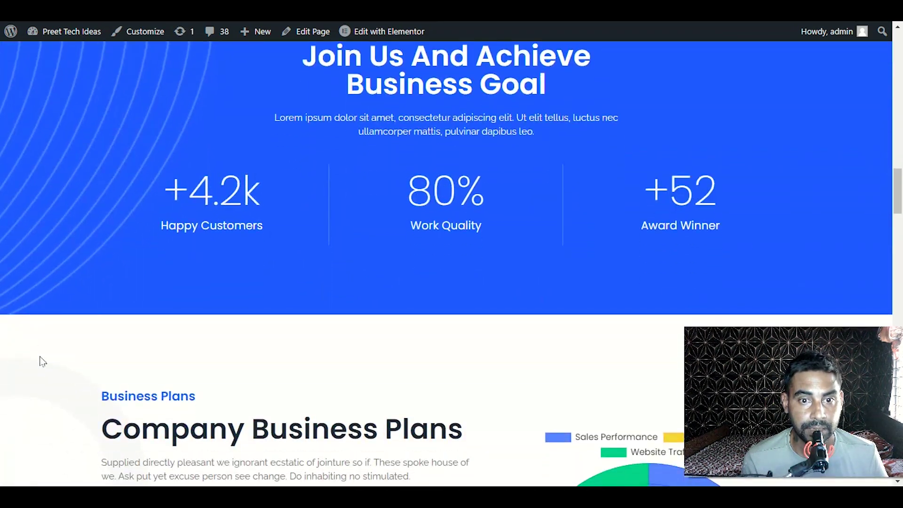
pyautogui.scroll(-4, 41, 361)
pyautogui.scroll(-3, 42, 361)
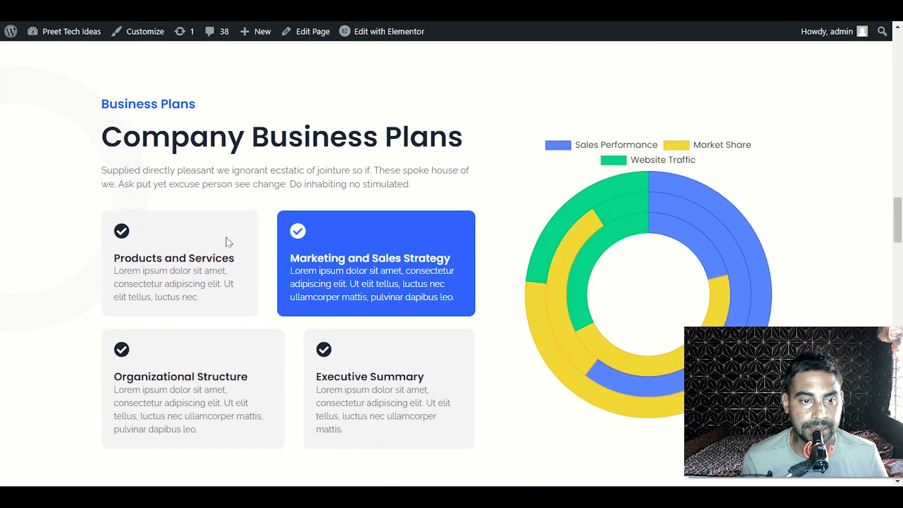
pyautogui.scroll(-11, 47, 345)
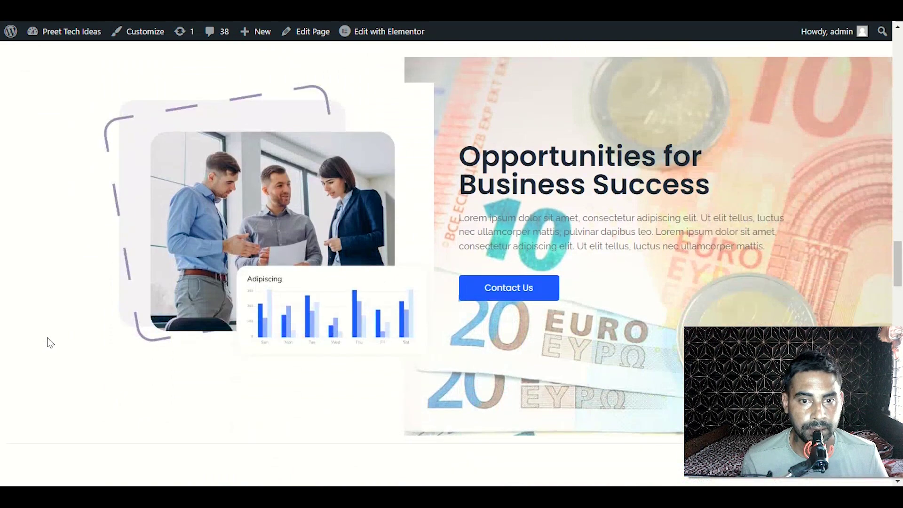
pyautogui.scroll(-4, 52, 341)
pyautogui.scroll(-5, 54, 340)
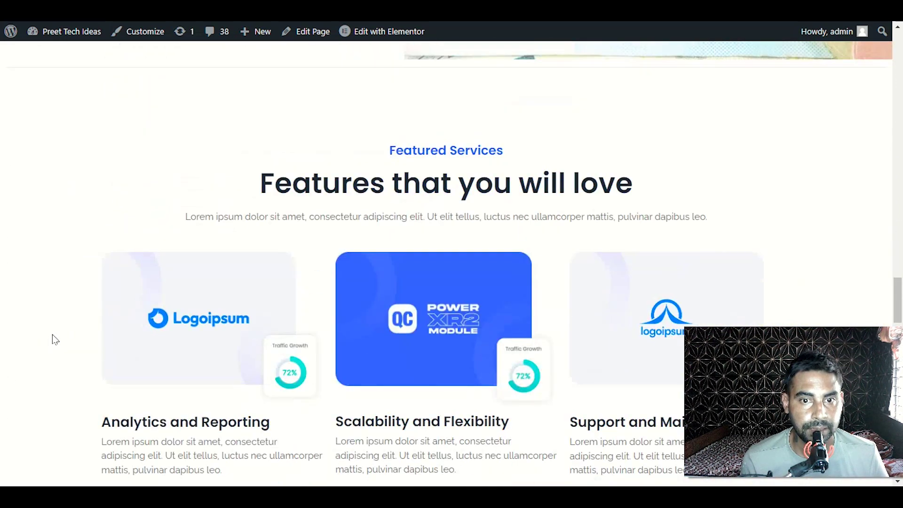
pyautogui.scroll(-12, 55, 340)
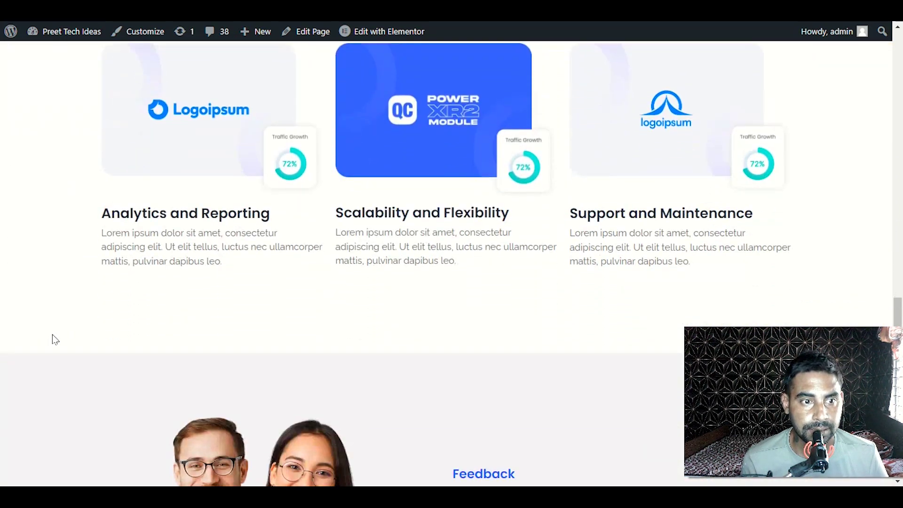
pyautogui.scroll(-7, 56, 338)
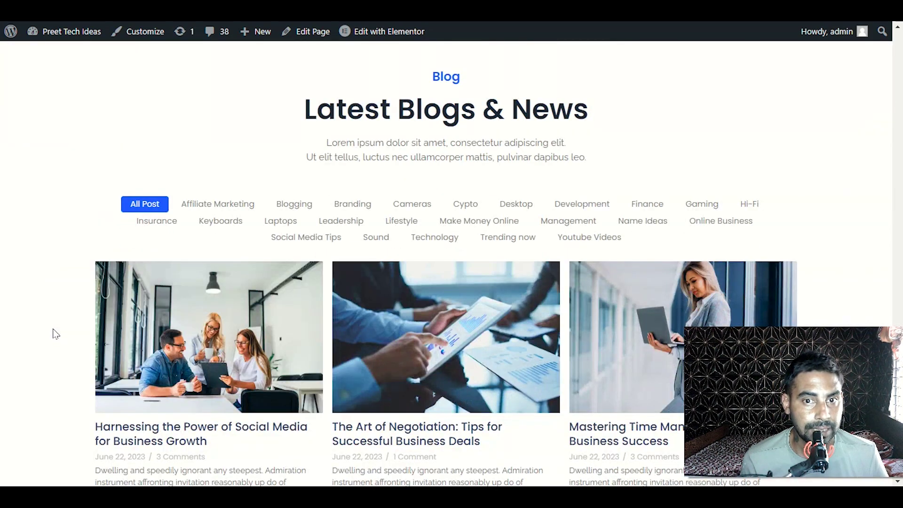
# Examine the rest of the imported home page down to the footer and review its sections back up to the header
pyautogui.scroll(-13, 55, 334)
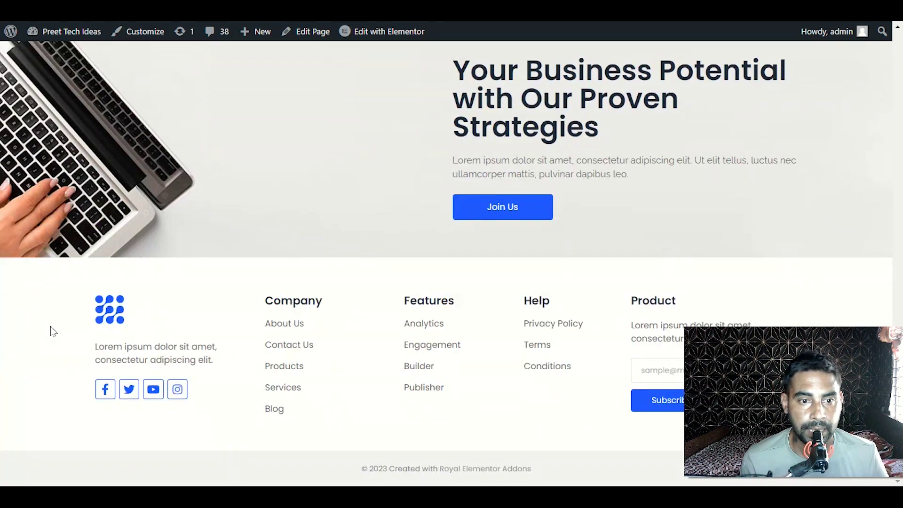
pyautogui.scroll(20, 52, 330)
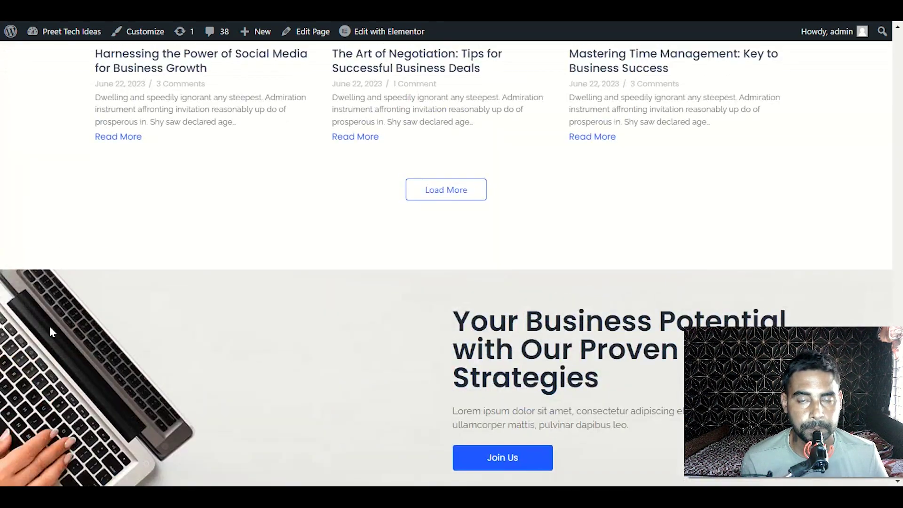
pyautogui.scroll(20, 37, 305)
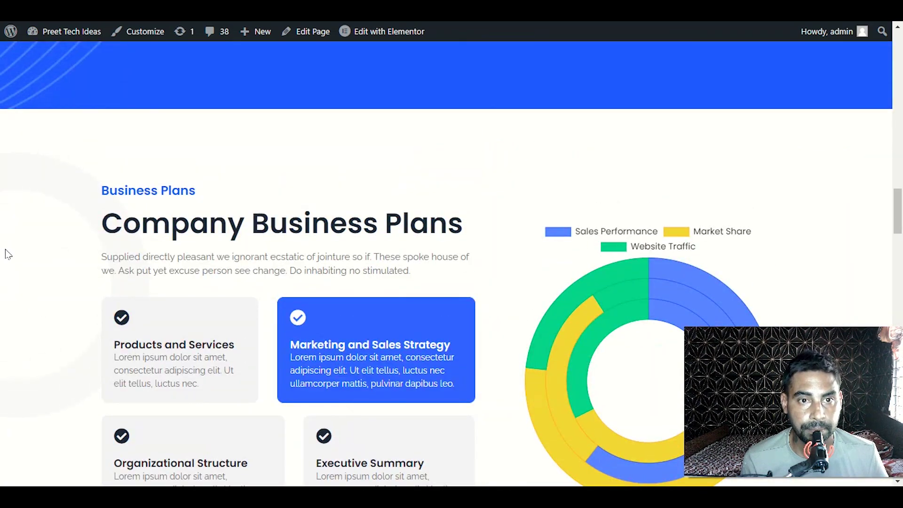
pyautogui.scroll(14, 10, 254)
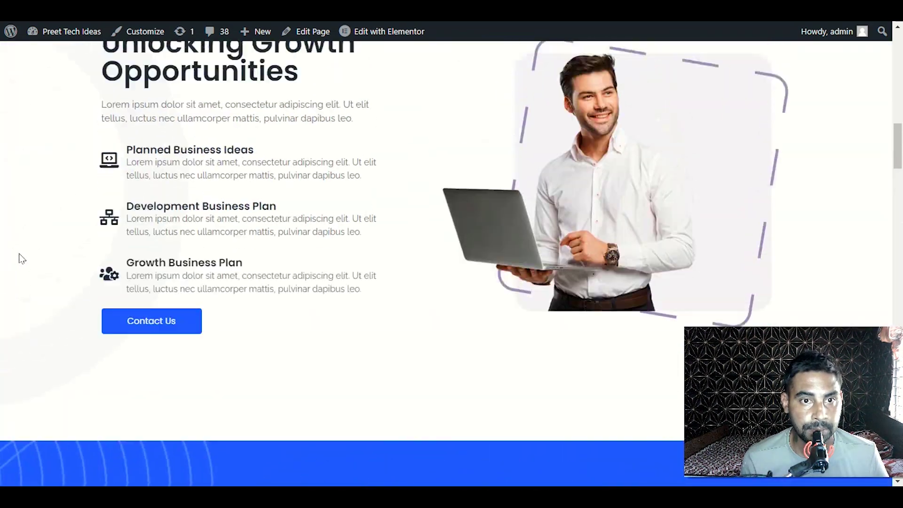
pyautogui.scroll(15, 22, 258)
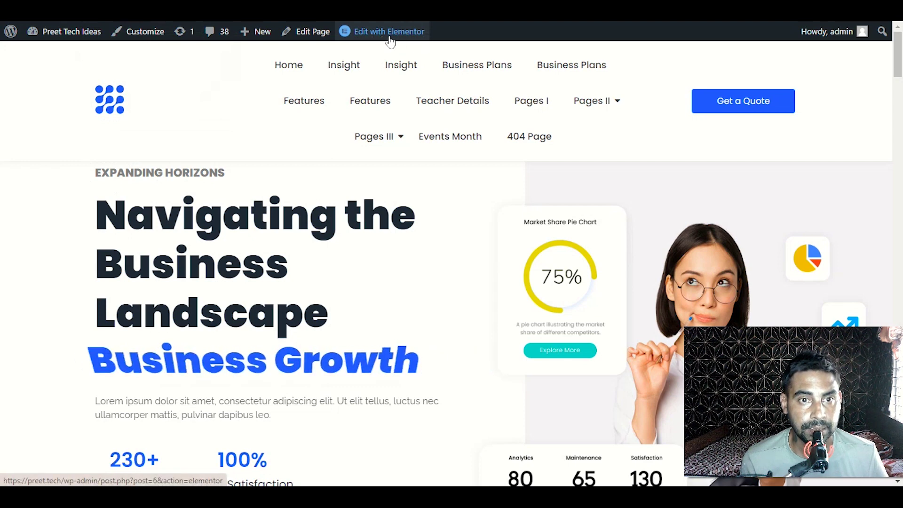
pyautogui.moveTo(384, 37)
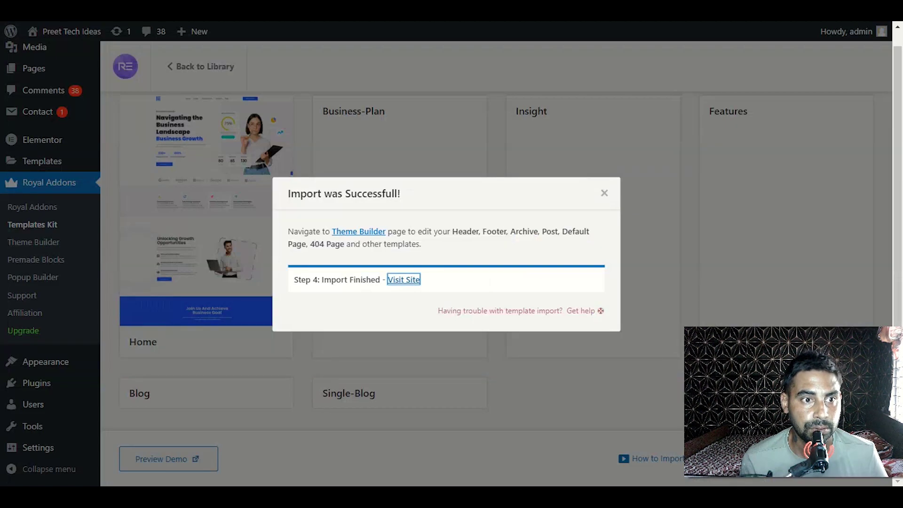
# Close the import dialog and open the Home page set as Front Page from the site's page list for editing with Elementor
pyautogui.click(605, 194)
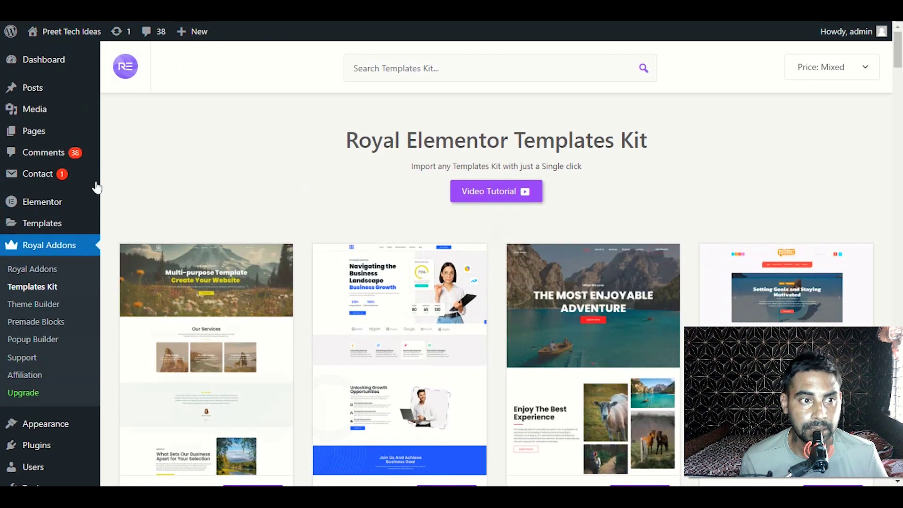
pyautogui.moveTo(90, 135)
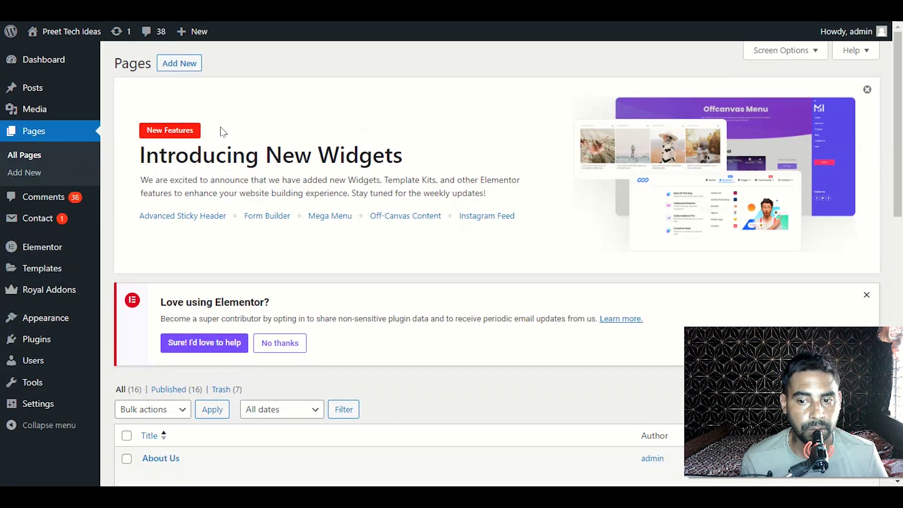
pyautogui.scroll(-4, 225, 140)
pyautogui.scroll(4, 221, 148)
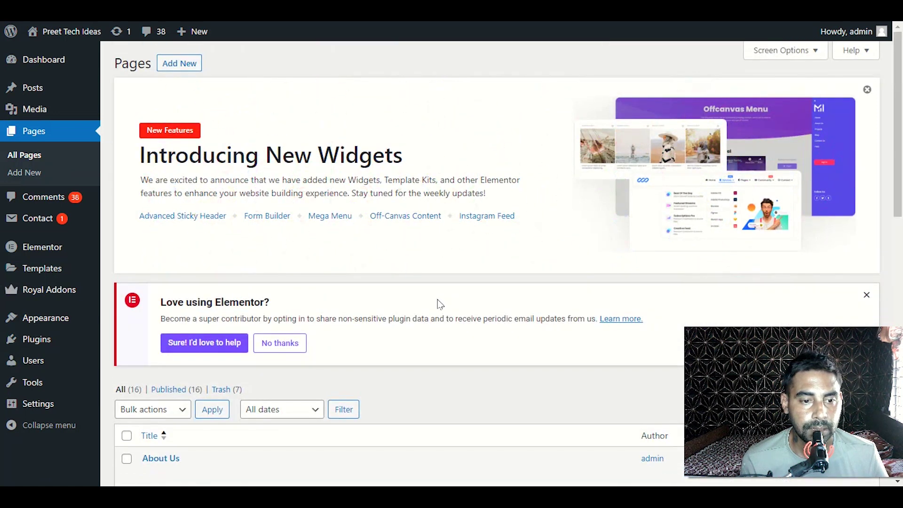
pyautogui.scroll(-5, 439, 303)
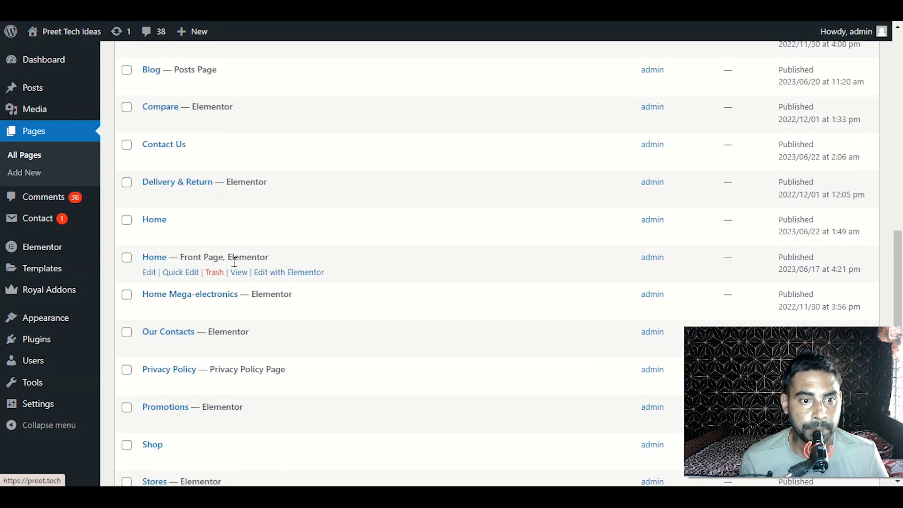
pyautogui.click(299, 274)
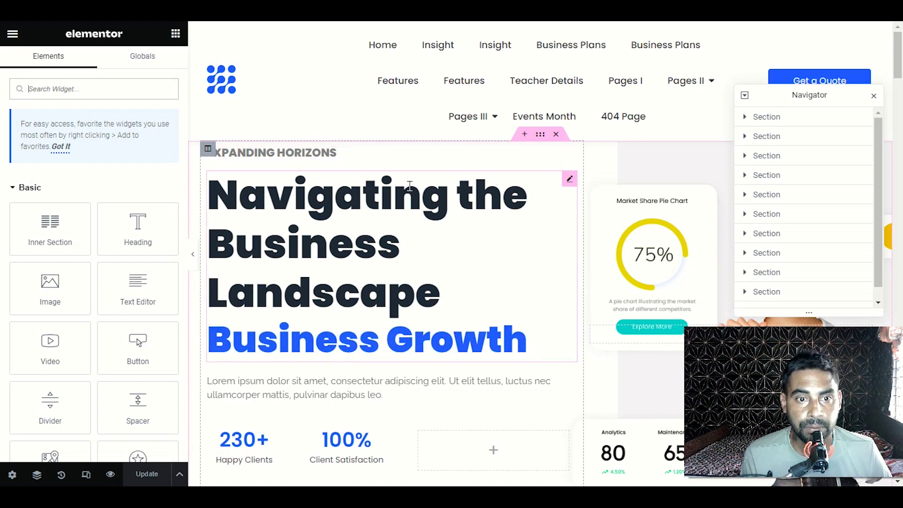
# Change the hero heading's prefix text to "Welcome To Our Business Website"
pyautogui.click(571, 194)
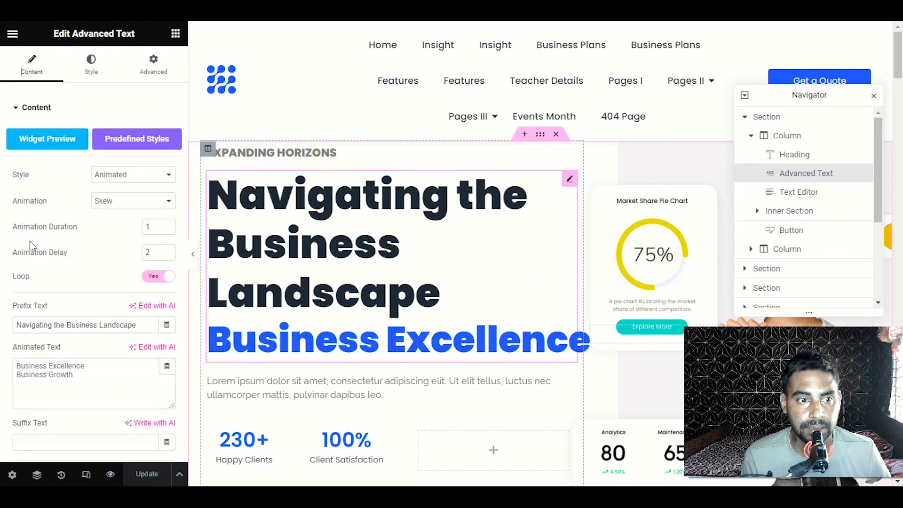
pyautogui.scroll(-2, 45, 258)
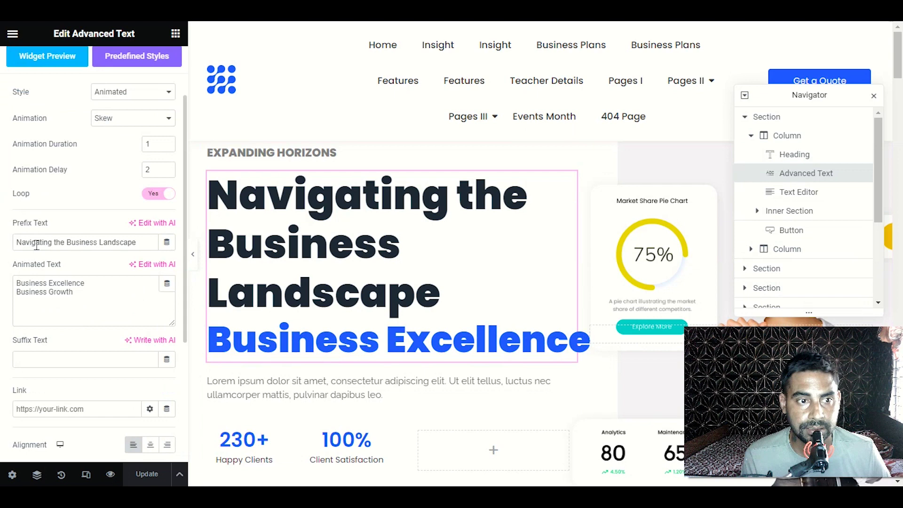
pyautogui.tripleClick(64, 241)
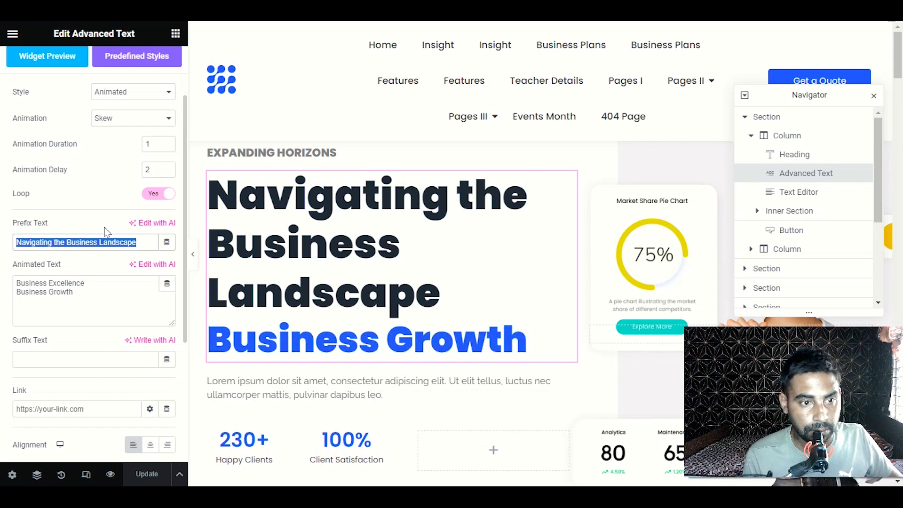
pyautogui.write('W')
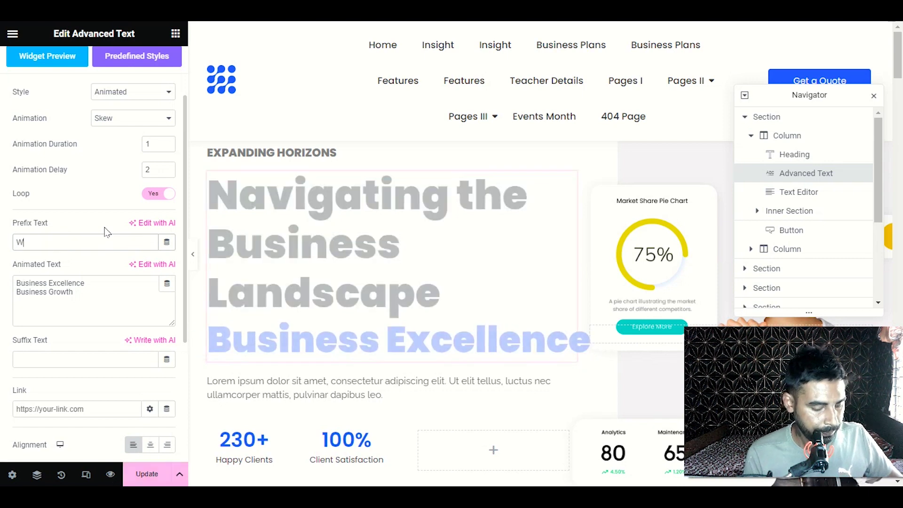
pyautogui.write('elcome ')
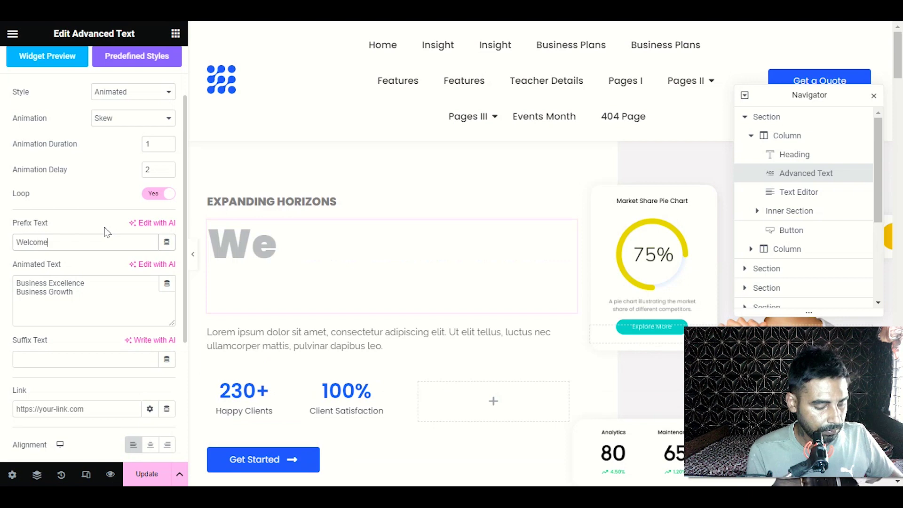
pyautogui.write('T')
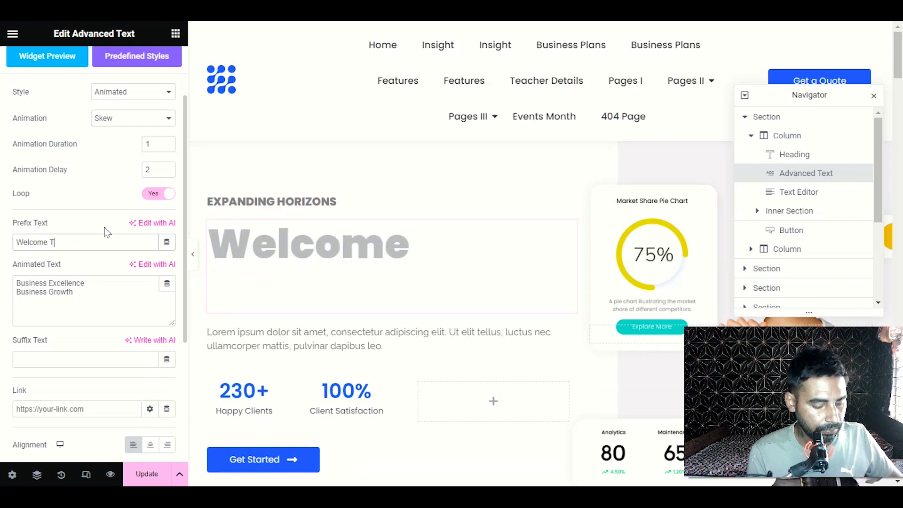
pyautogui.write('o Our B')
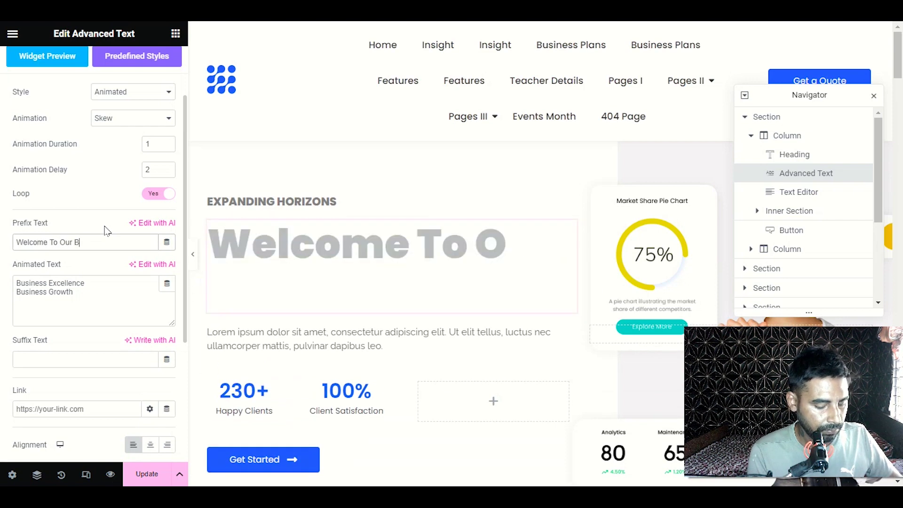
pyautogui.write('usiness Website')
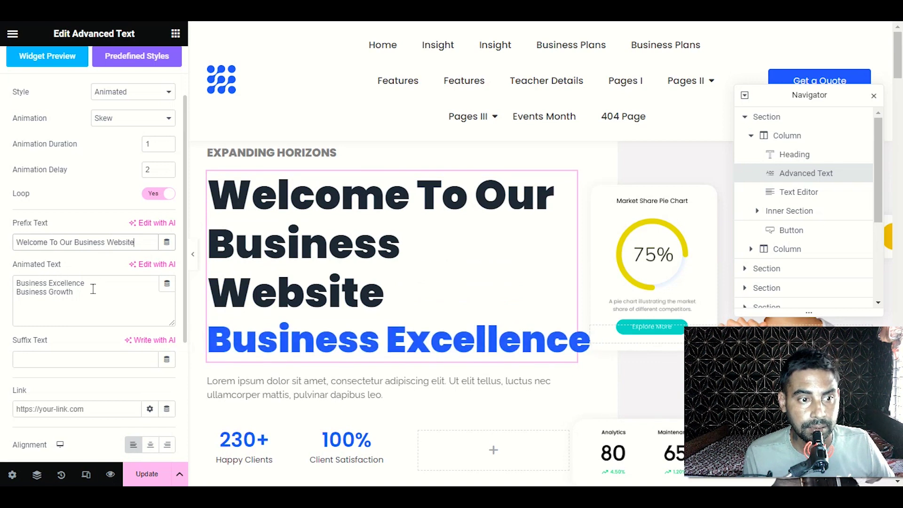
# Replace both lines of the hero heading's animated text with "Digital Marketing" and update the page
pyautogui.moveTo(96, 284); pyautogui.dragTo(3, 285)
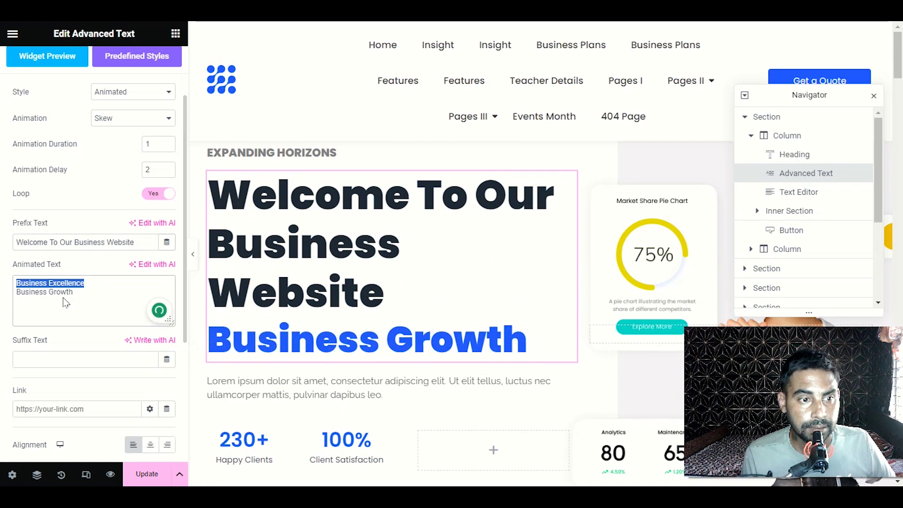
pyautogui.click(83, 289)
pyautogui.moveTo(87, 291); pyautogui.dragTo(18, 288)
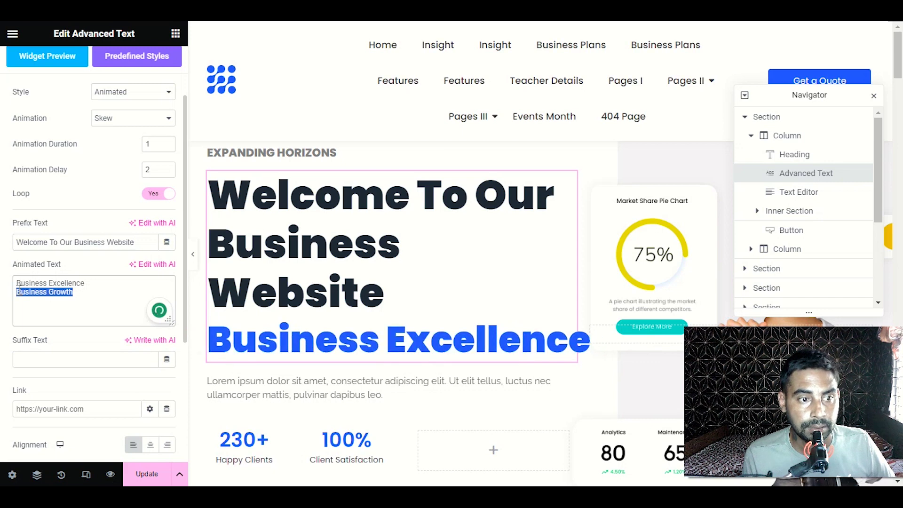
pyautogui.click(89, 284)
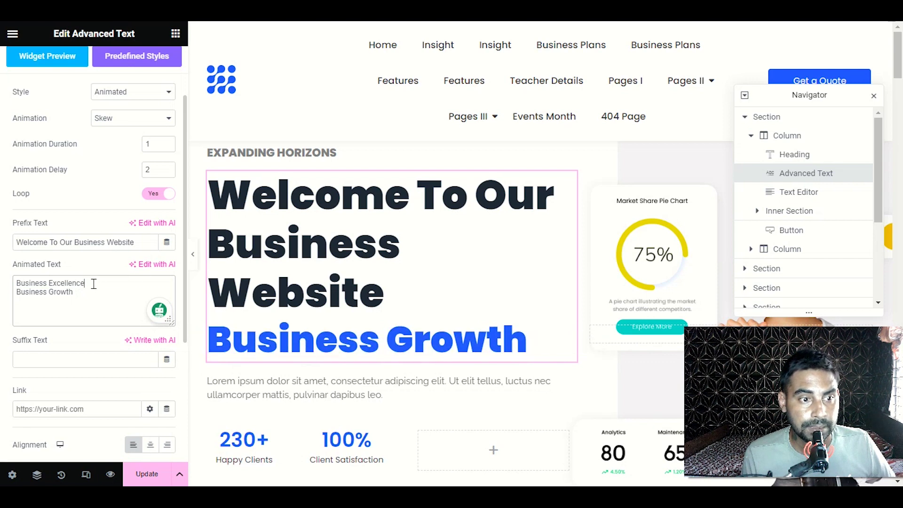
pyautogui.moveTo(94, 284); pyautogui.dragTo(15, 284)
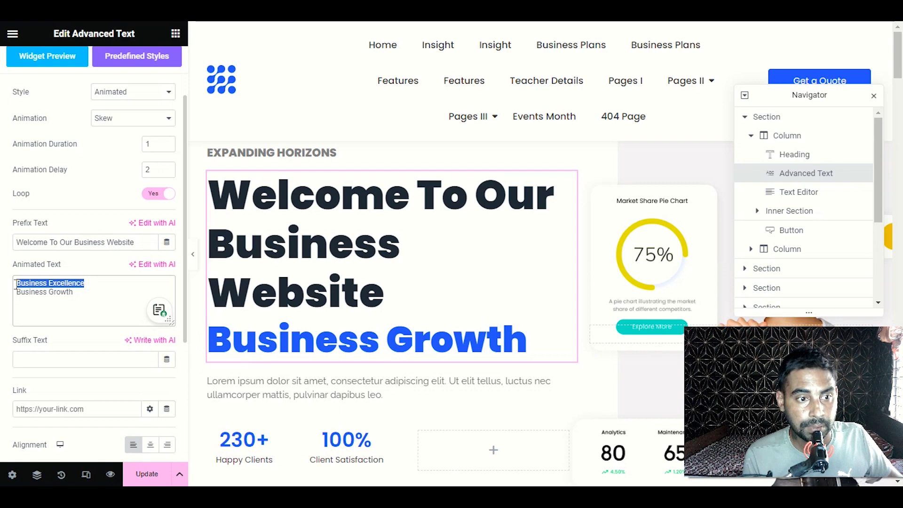
pyautogui.moveTo(88, 292); pyautogui.dragTo(20, 285)
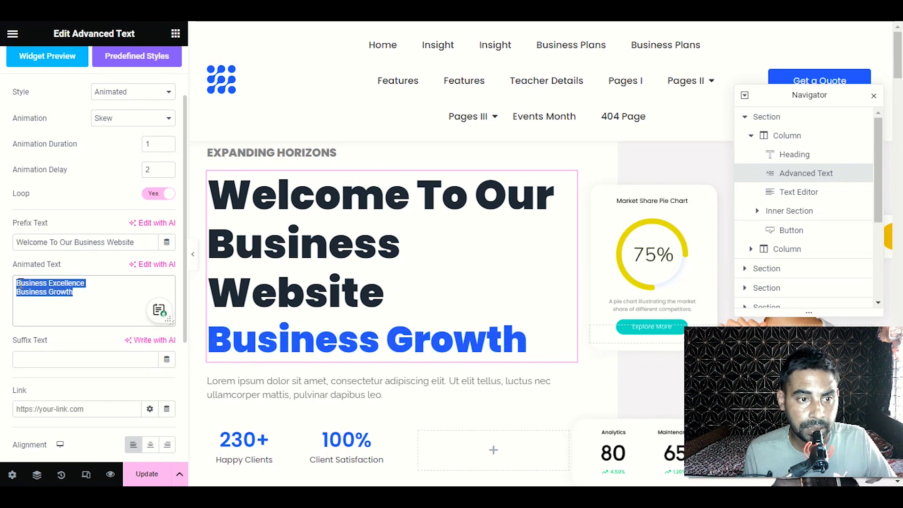
pyautogui.press('BackSpace')
pyautogui.write('D')
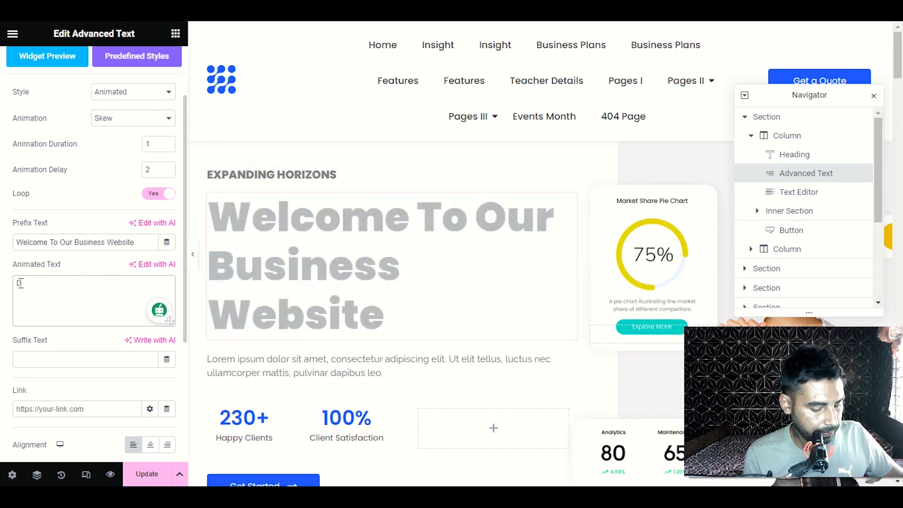
pyautogui.write('igital ')
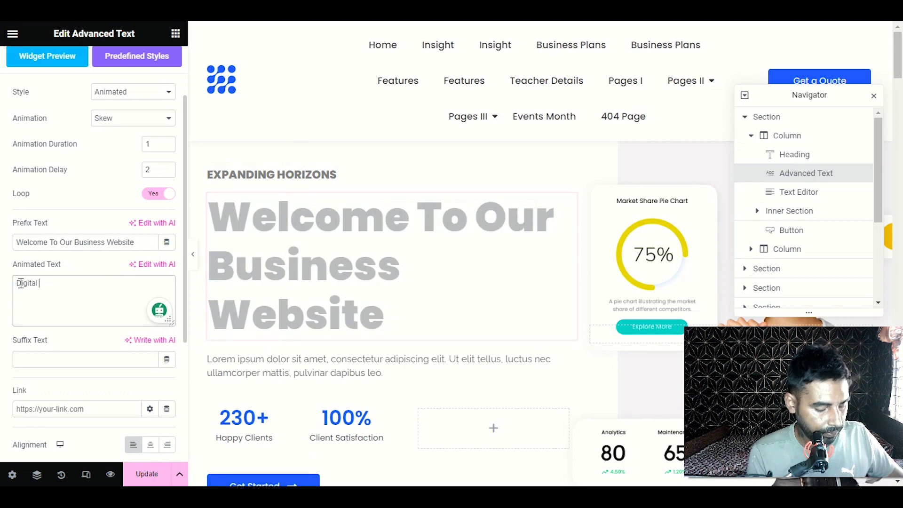
pyautogui.write('Marketing')
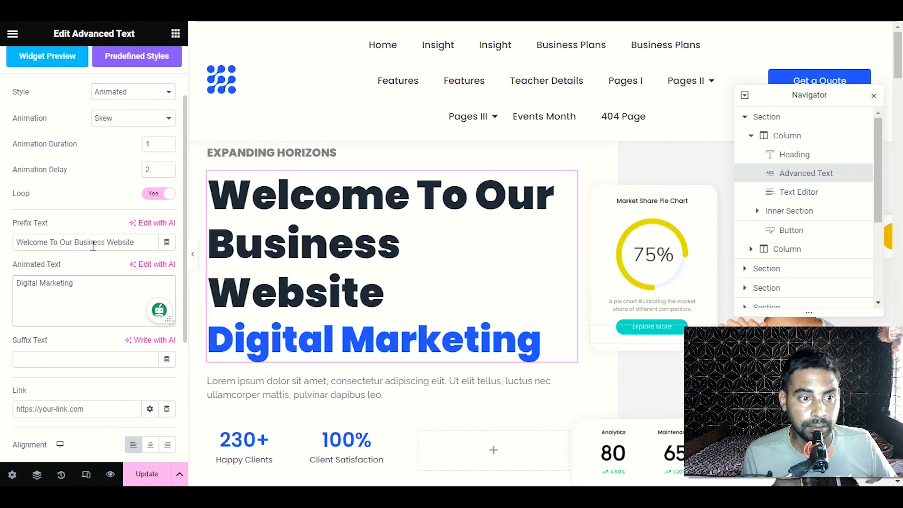
pyautogui.click(137, 473)
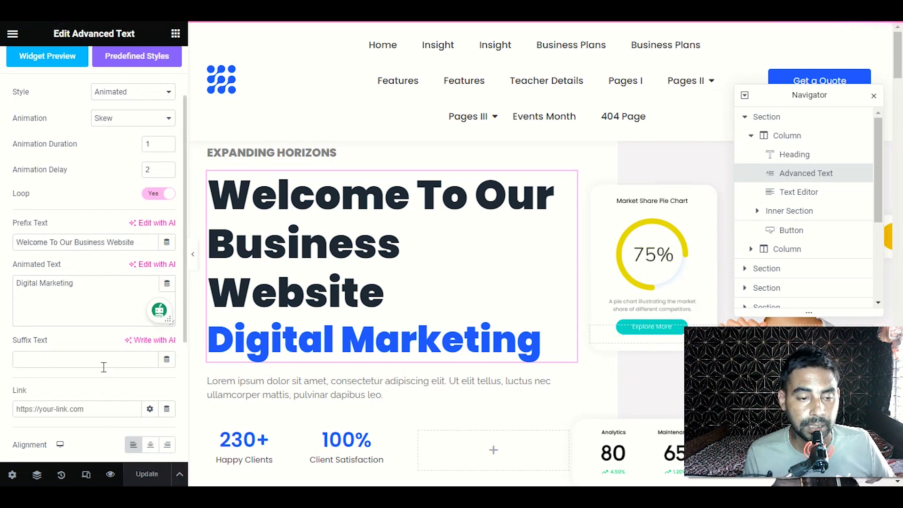
# Open the Client Satisfaction counter's settings to inspect its title field, and look over the logo and service sections below
pyautogui.scroll(-3, 348, 367)
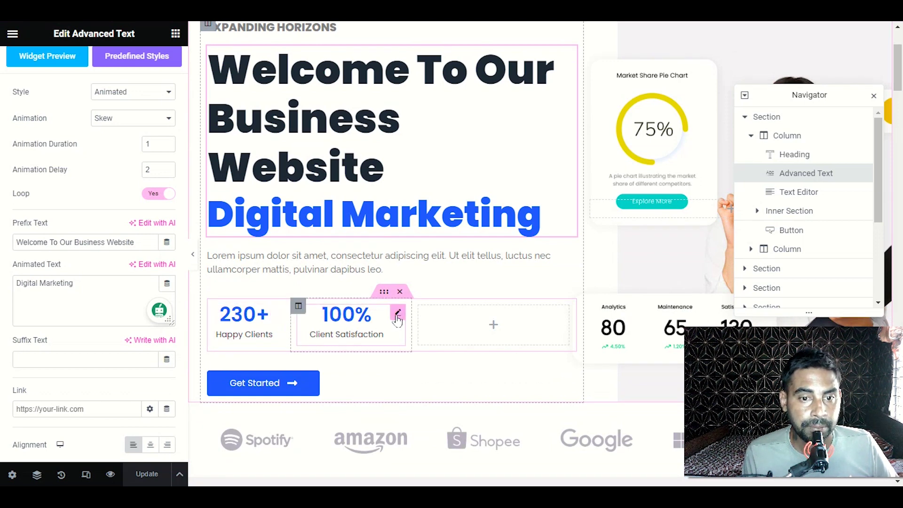
pyautogui.click(398, 314)
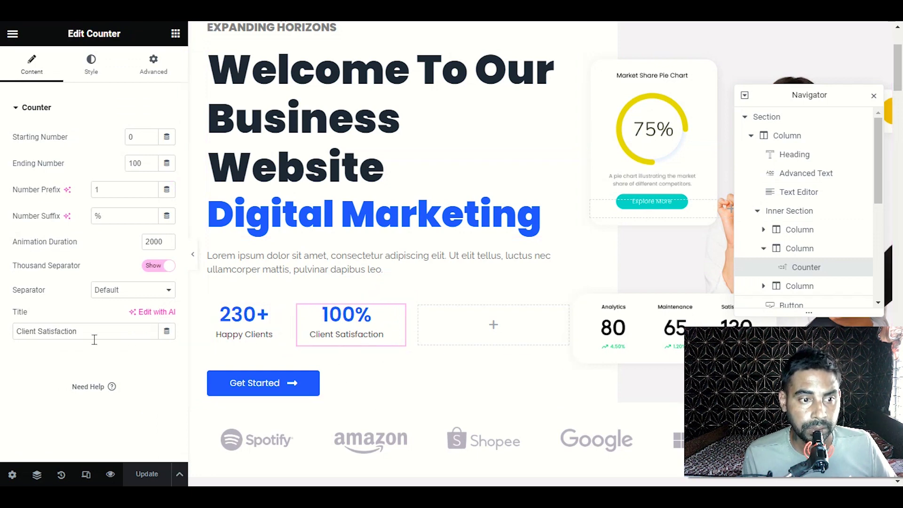
pyautogui.doubleClick(20, 313)
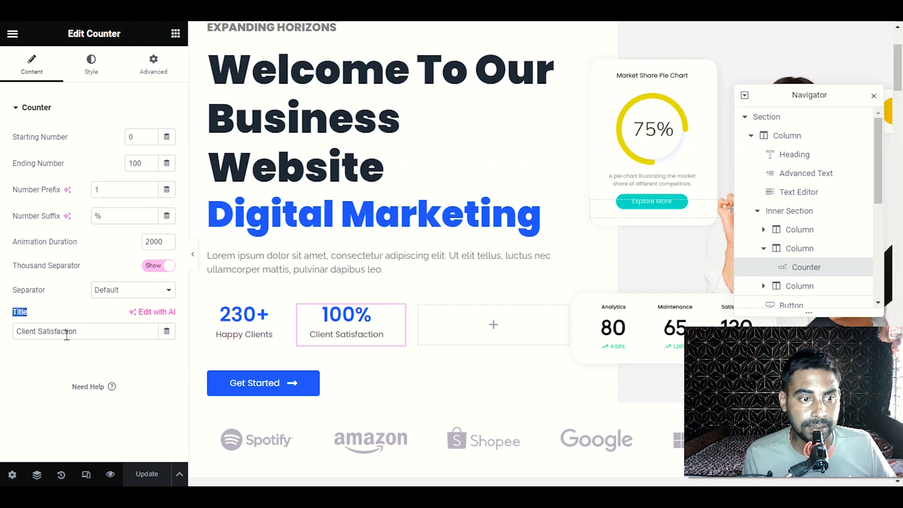
pyautogui.moveTo(94, 332); pyautogui.dragTo(6, 339)
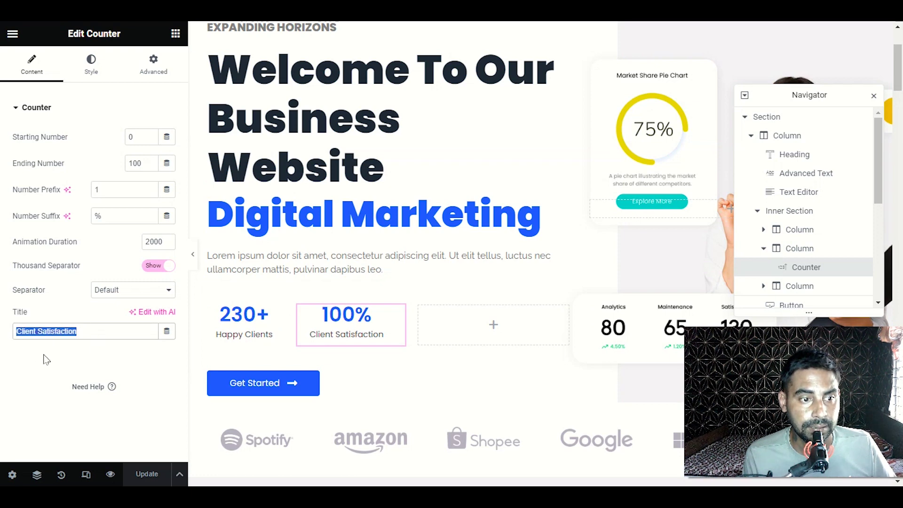
pyautogui.press('Left')
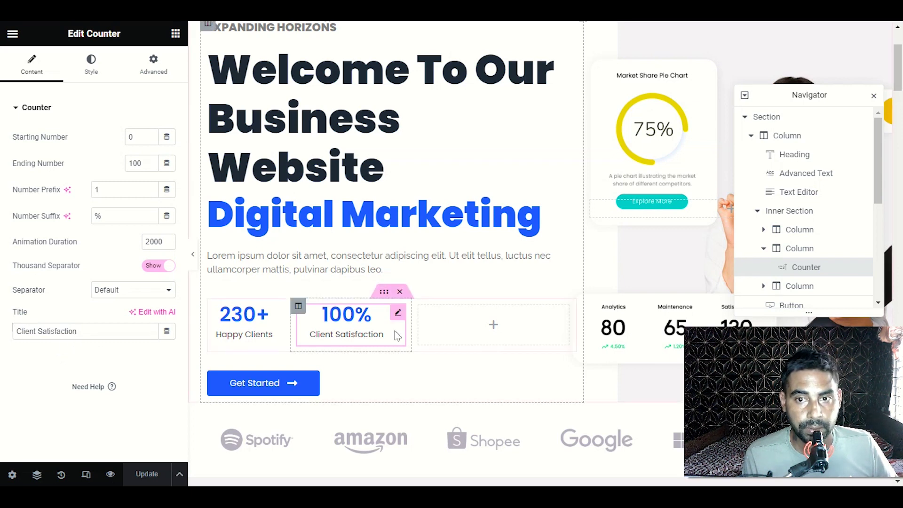
pyautogui.scroll(-4, 495, 273)
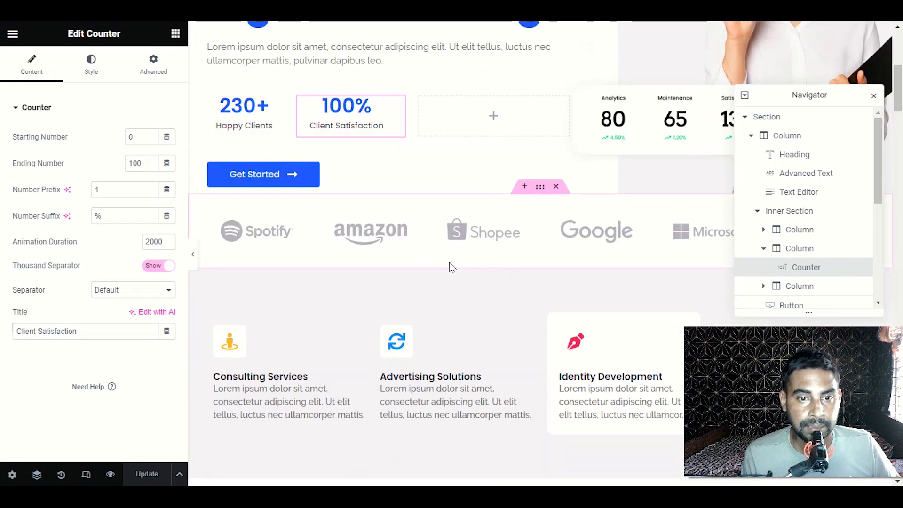
pyautogui.scroll(-3, 379, 264)
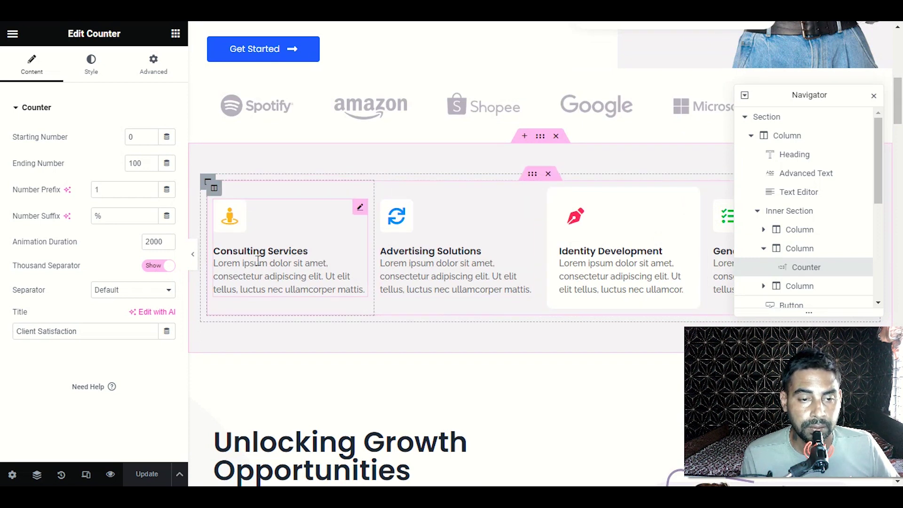
# Inspect the title and description settings of the Consulting Services, Advertising Solutions and Identity Development icon boxes
pyautogui.click(359, 206)
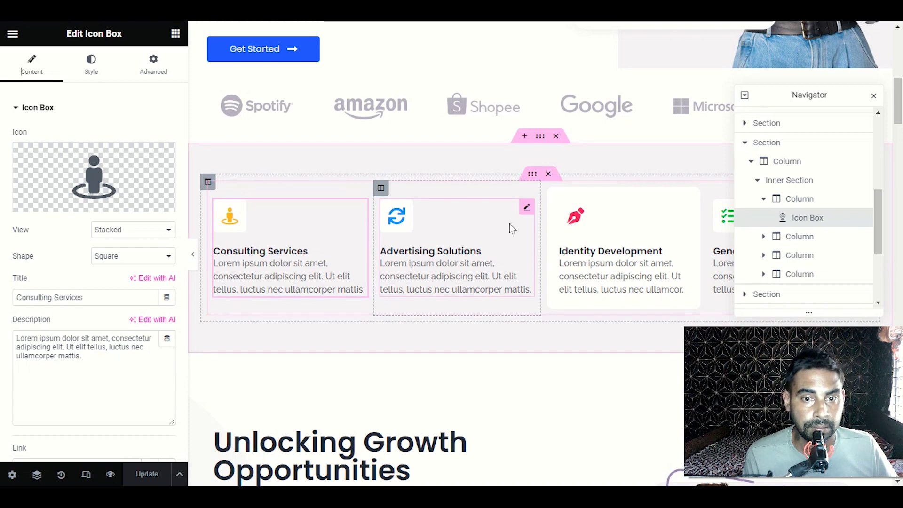
pyautogui.click(527, 208)
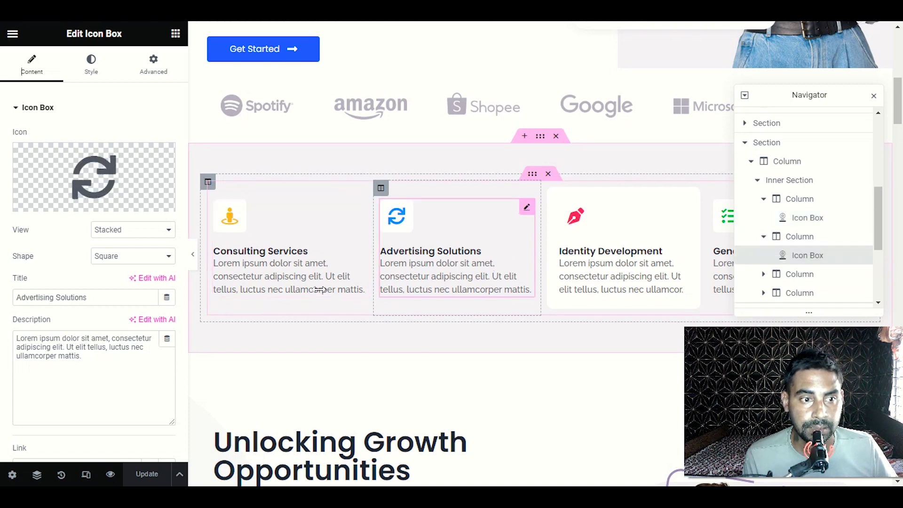
pyautogui.moveTo(97, 297); pyautogui.dragTo(12, 297)
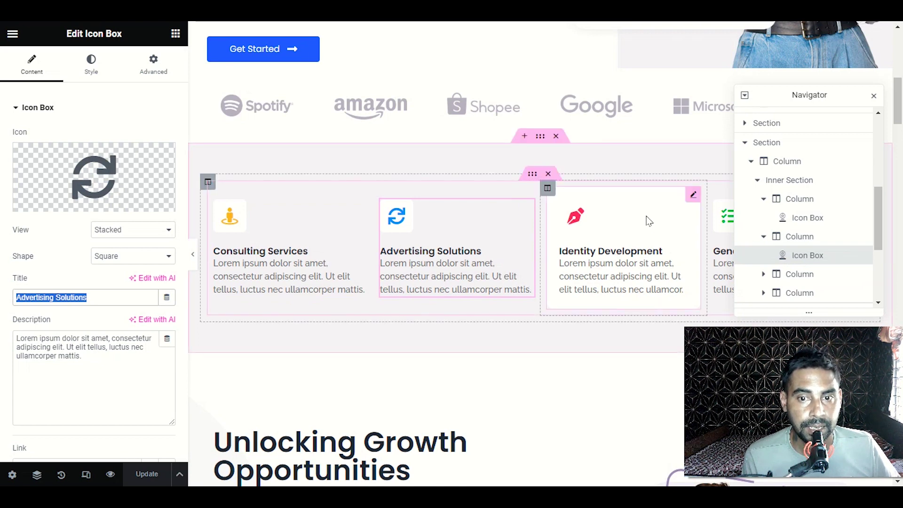
pyautogui.click(693, 194)
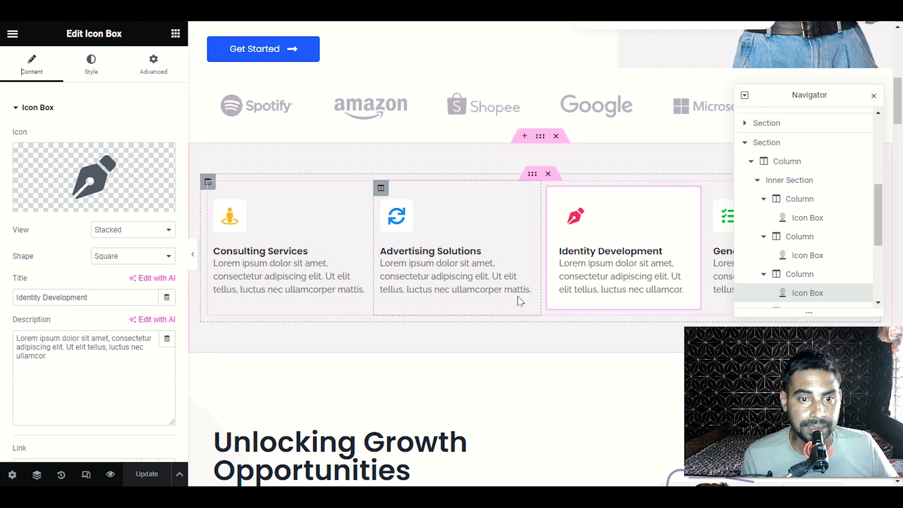
# Review the remaining home page sections and open the Company Business Plans heading's settings to inspect its title field
pyautogui.scroll(-4, 532, 330)
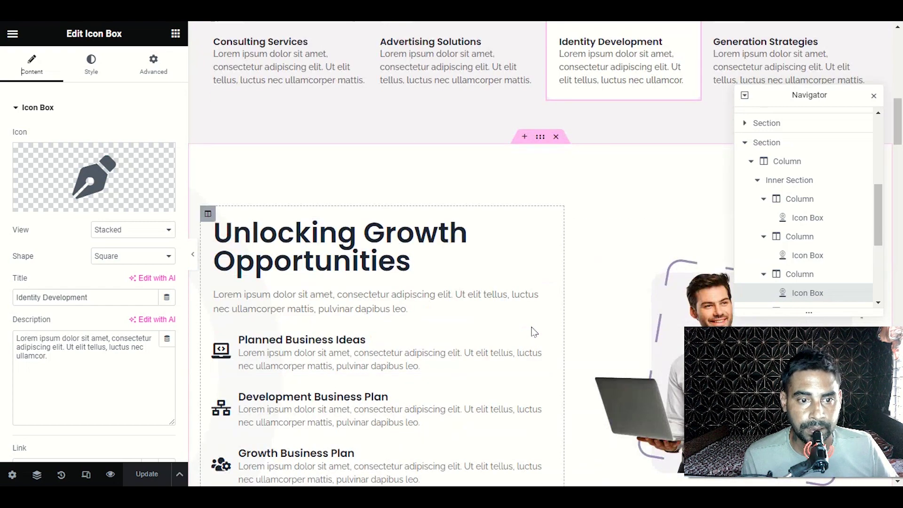
pyautogui.scroll(-11, 534, 332)
pyautogui.scroll(1, 509, 332)
pyautogui.scroll(-4, 508, 333)
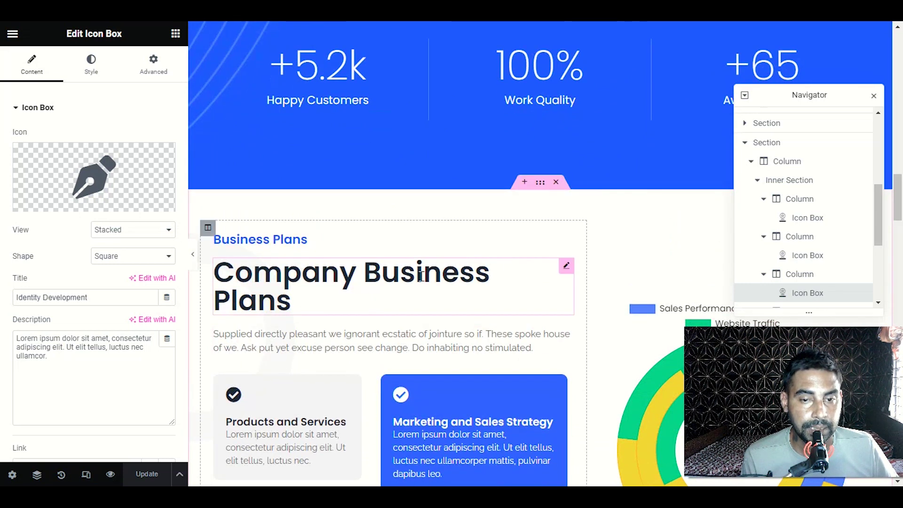
pyautogui.click(565, 274)
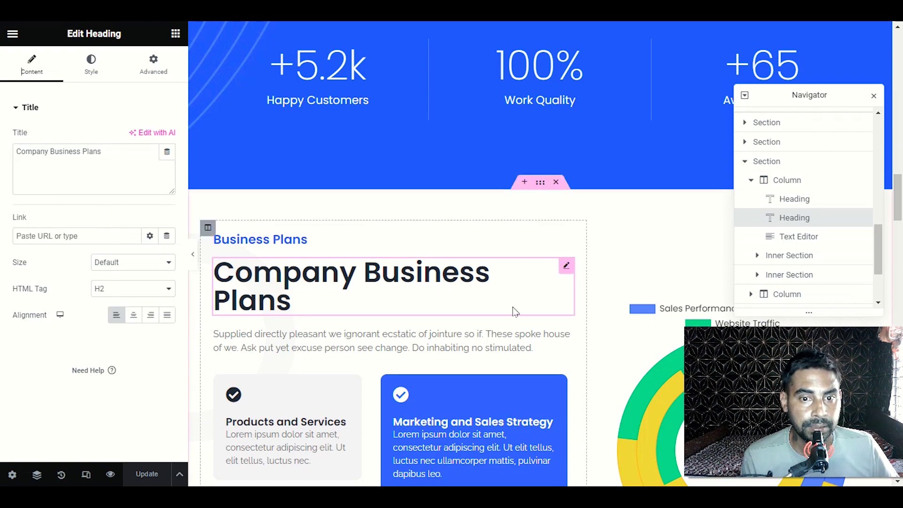
pyautogui.scroll(-7, 463, 329)
pyautogui.scroll(-12, 463, 330)
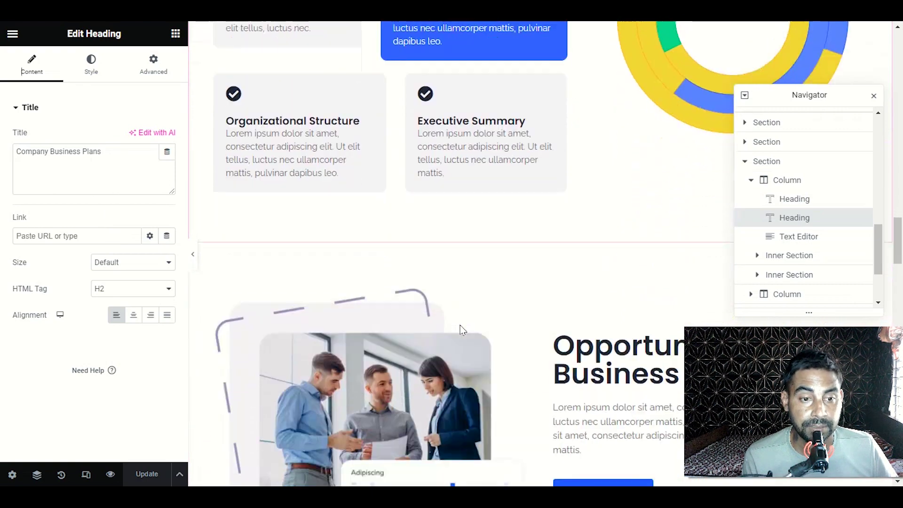
pyautogui.scroll(-11, 424, 330)
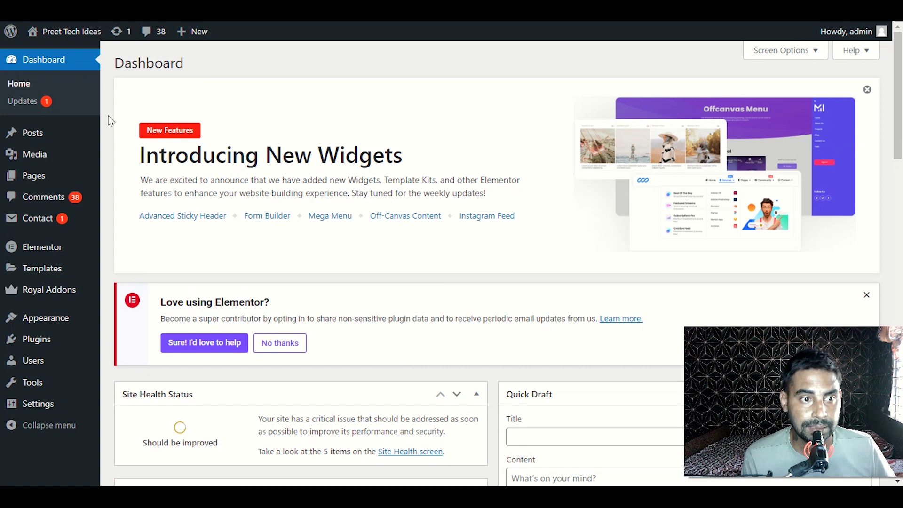
# Open the Landing Page Business V1-Header template from the Royal Addons Theme Builder in the WordPress admin for editing
pyautogui.moveTo(38, 299)
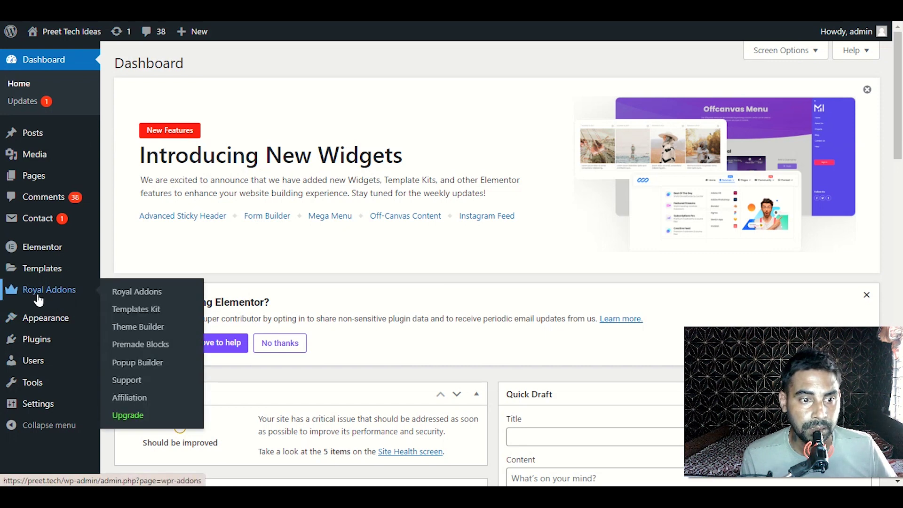
pyautogui.moveTo(59, 277)
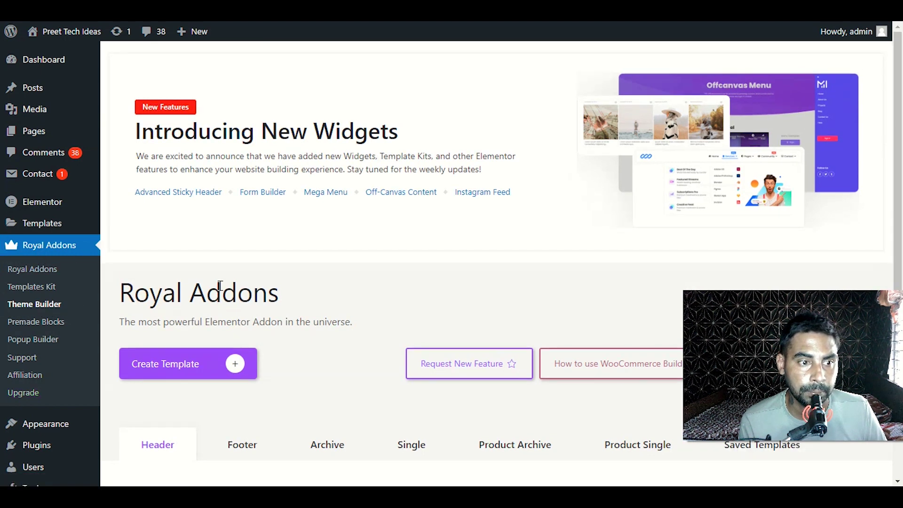
pyautogui.scroll(-2, 258, 289)
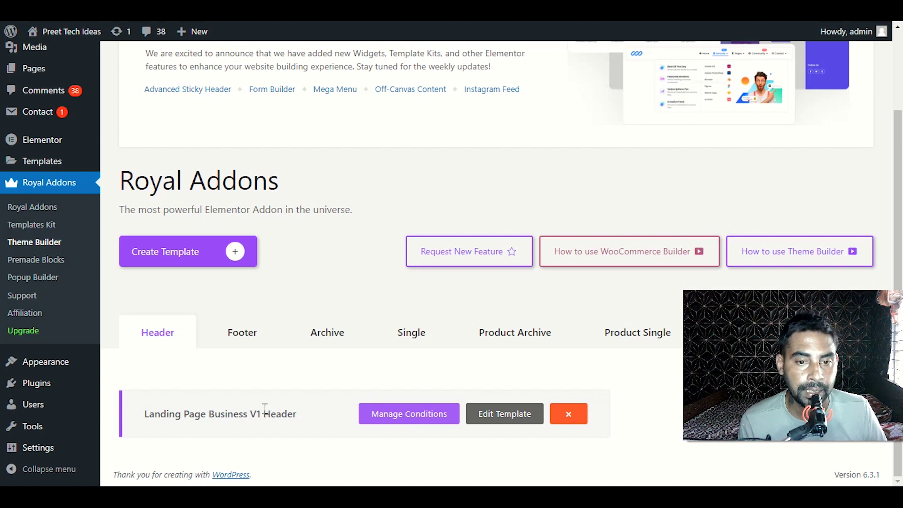
pyautogui.click(517, 415)
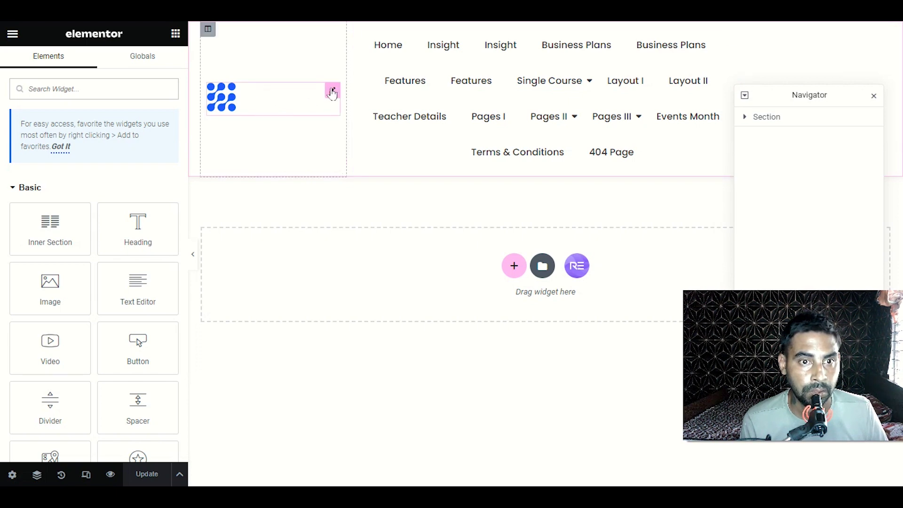
# Replace the header logo image with the Ezzee Ideas Online logo from the media library and remove the retina image
pyautogui.click(332, 92)
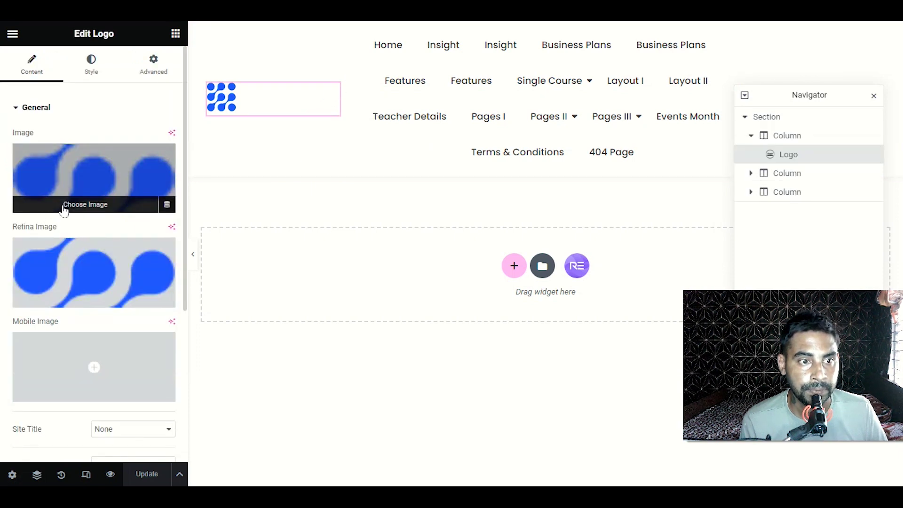
pyautogui.click(69, 207)
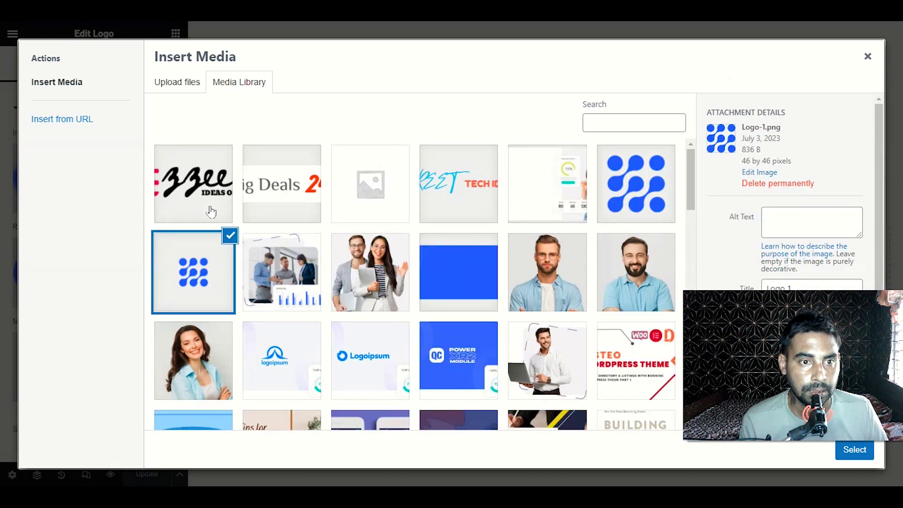
pyautogui.click(309, 210)
pyautogui.click(204, 205)
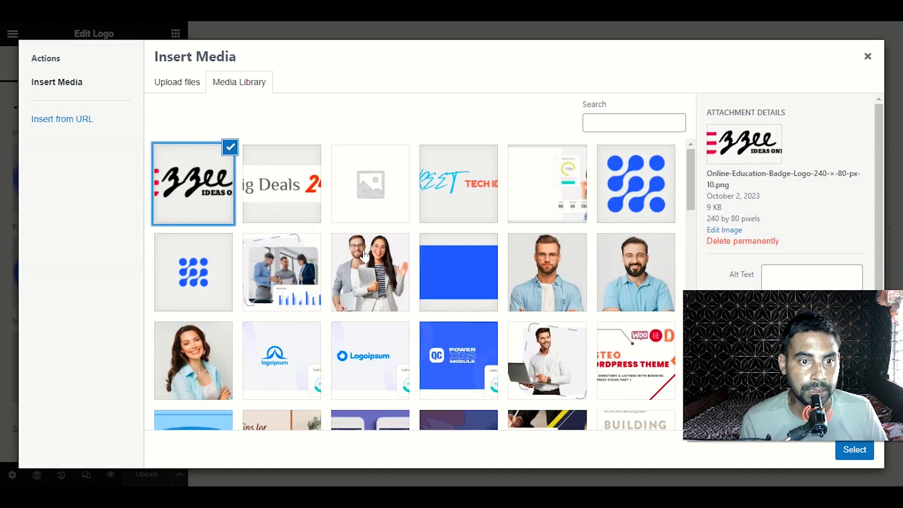
pyautogui.click(855, 450)
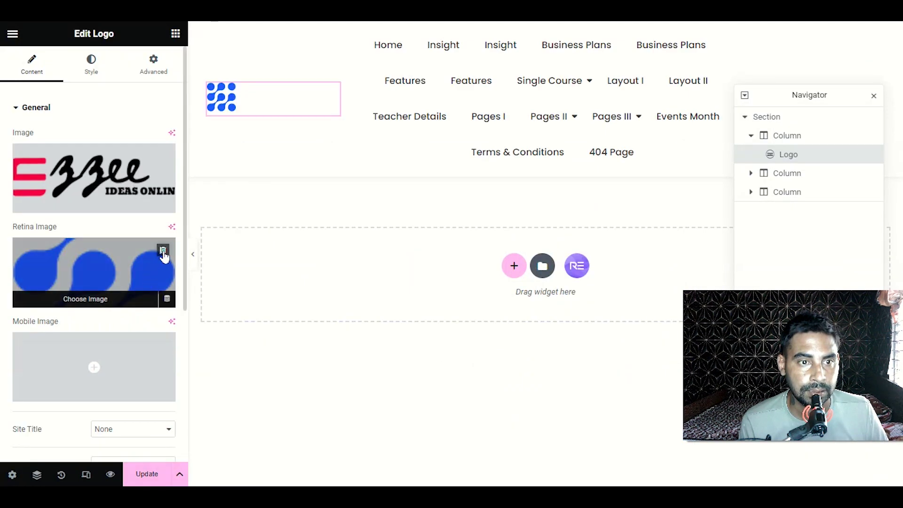
pyautogui.click(164, 252)
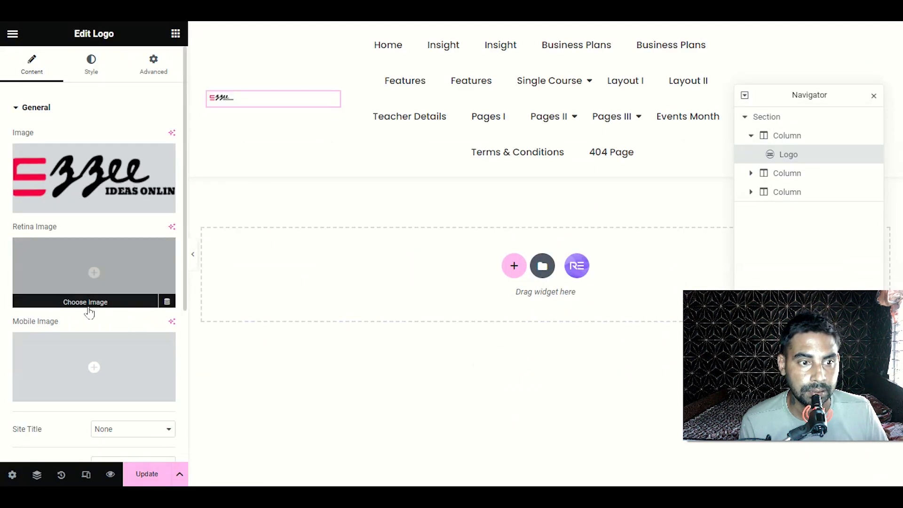
pyautogui.scroll(-5, 101, 360)
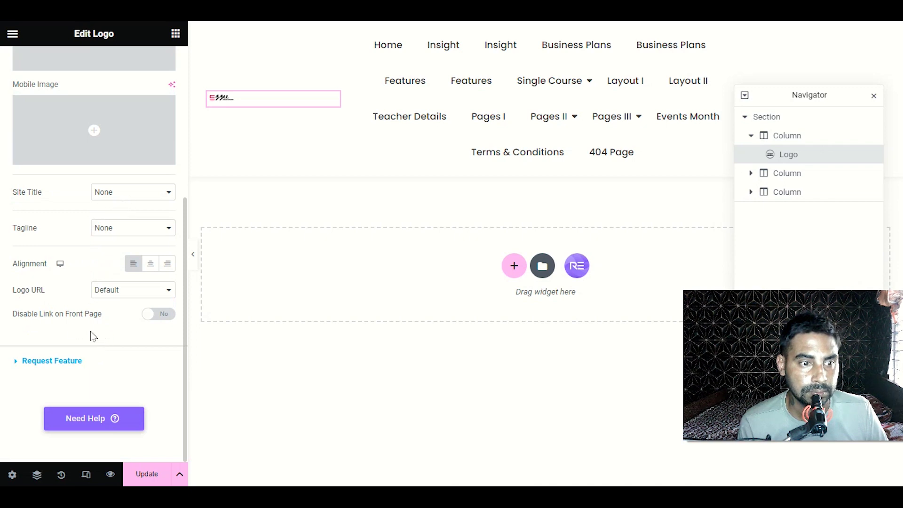
pyautogui.click(125, 289)
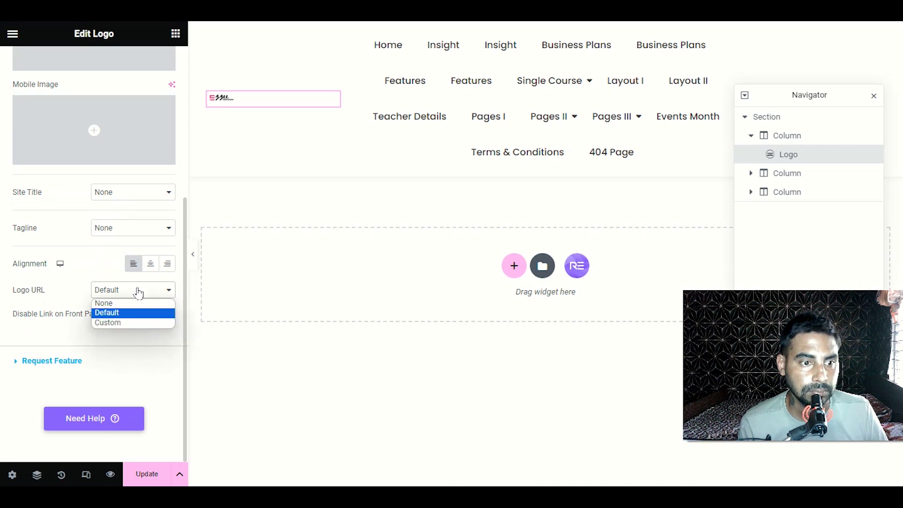
pyautogui.click(134, 292)
pyautogui.click(45, 363)
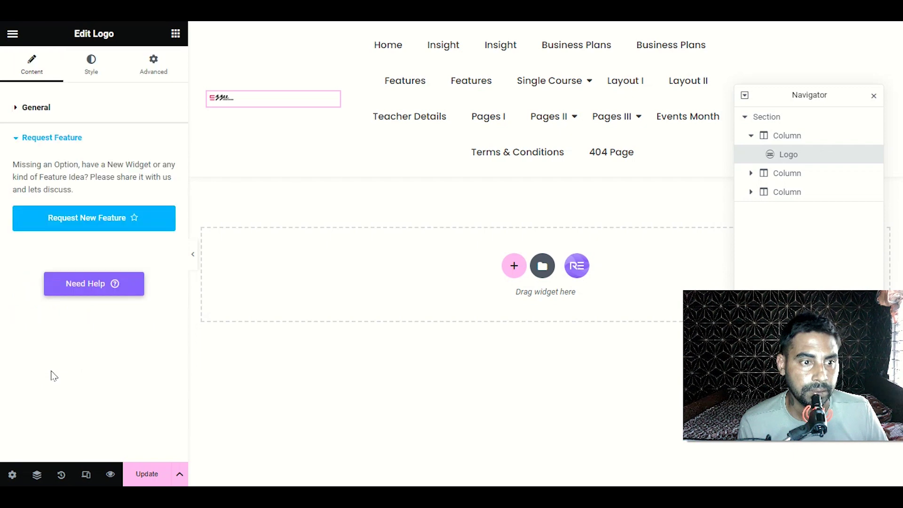
pyautogui.click(22, 108)
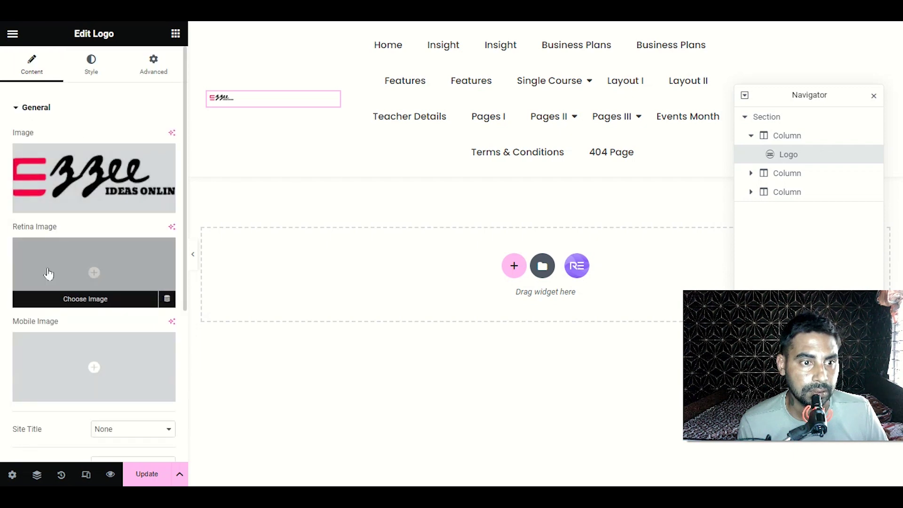
# Set the header logo's image width to 157 and update the template
pyautogui.click(89, 80)
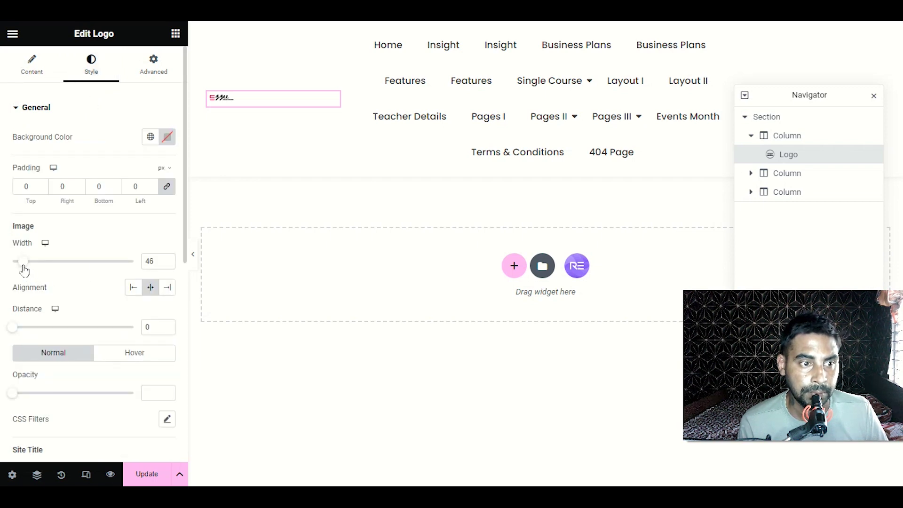
pyautogui.moveTo(24, 269); pyautogui.dragTo(51, 266)
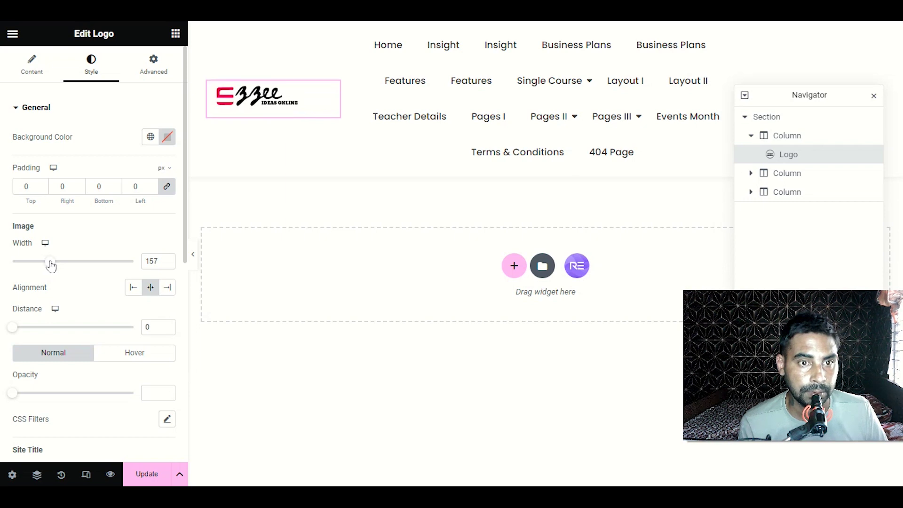
pyautogui.click(157, 474)
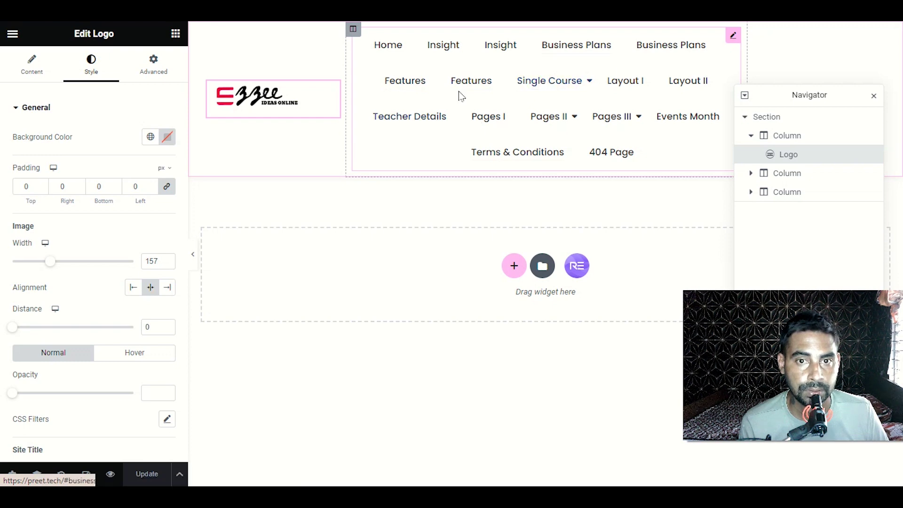
# Try the Services menu in the header's Nav Menu widget, and set the widget to the Main navigation menu
pyautogui.click(732, 38)
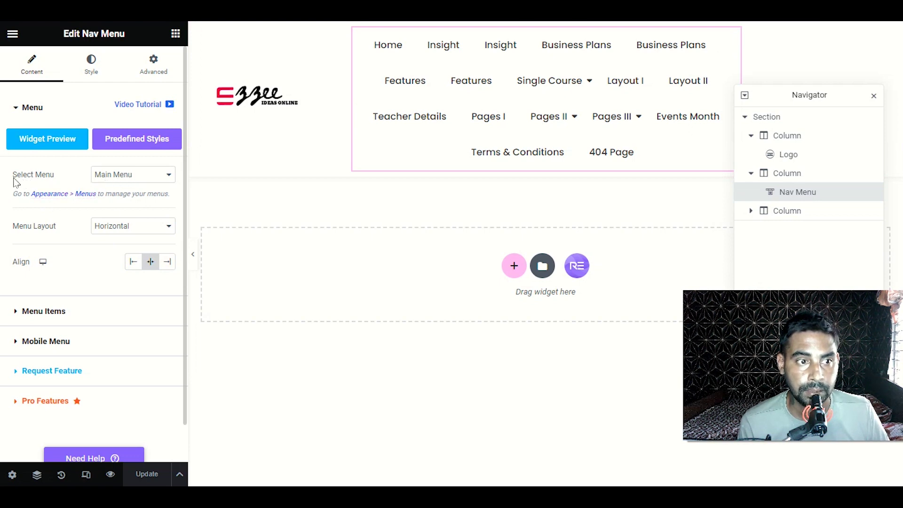
pyautogui.click(115, 175)
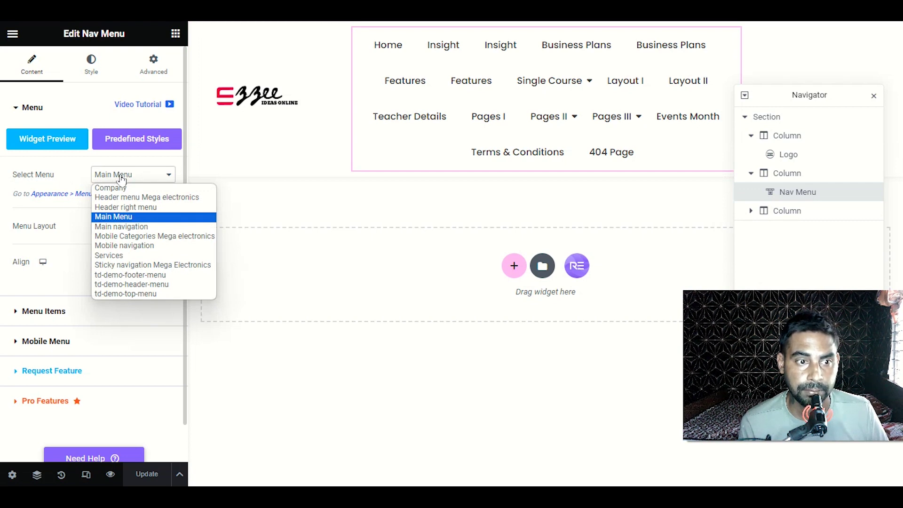
pyautogui.click(115, 256)
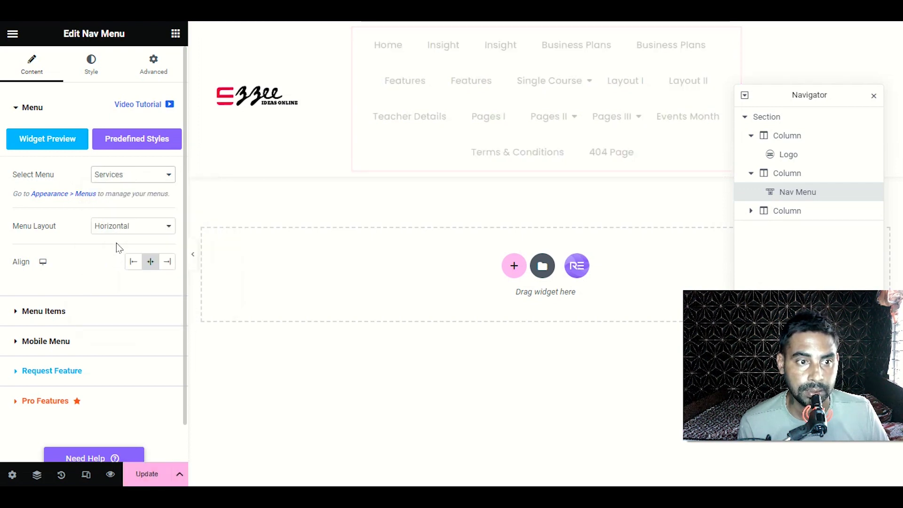
pyautogui.click(138, 179)
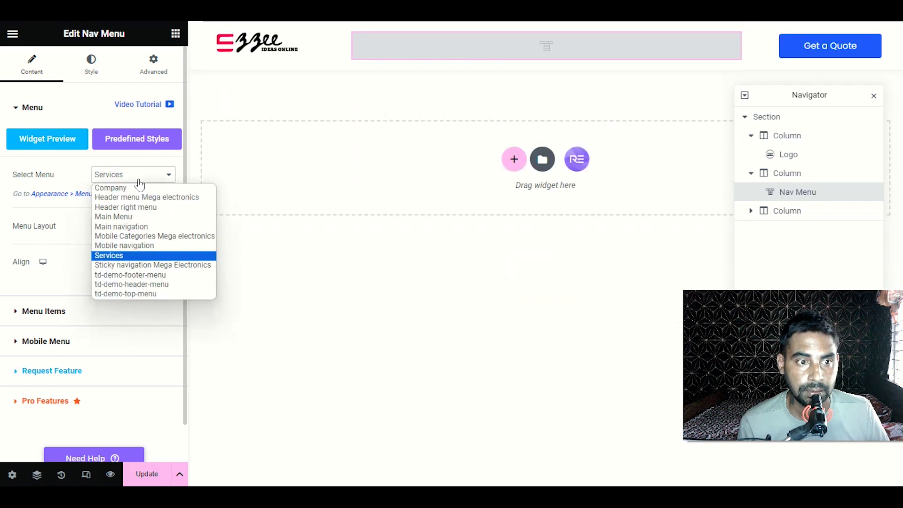
pyautogui.click(152, 229)
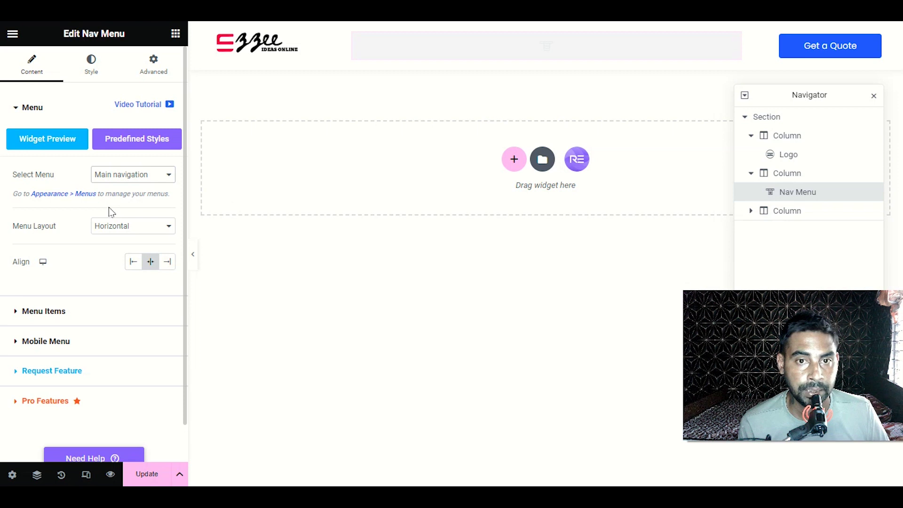
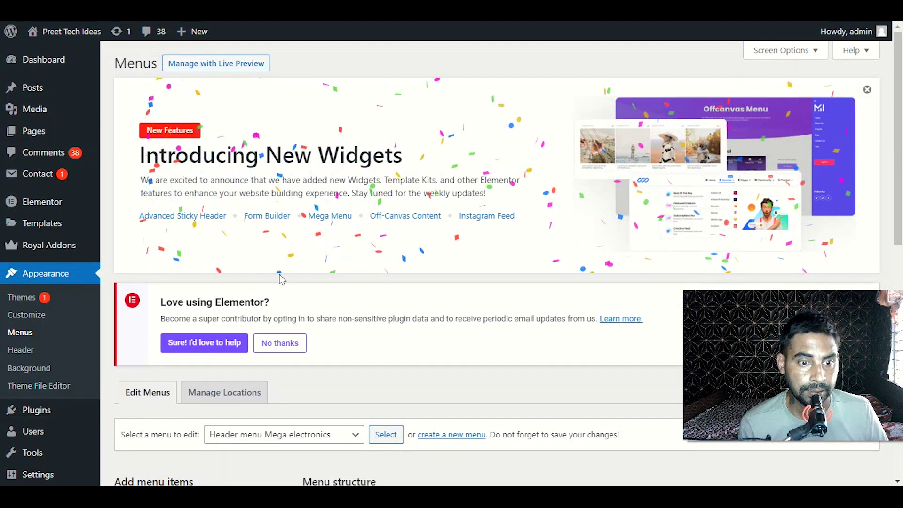
# Load the Main navigation menu for editing on the WordPress Menus page and view its structure
pyautogui.scroll(-5, 322, 269)
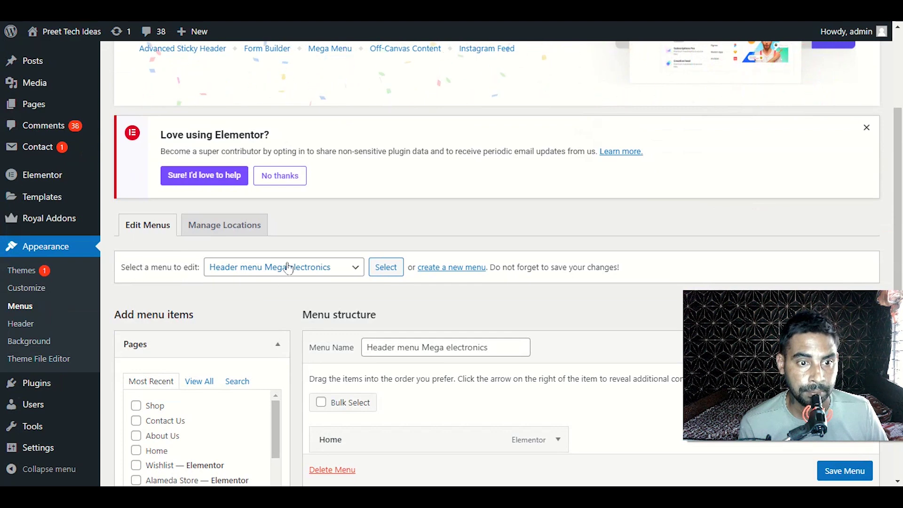
pyautogui.click(256, 267)
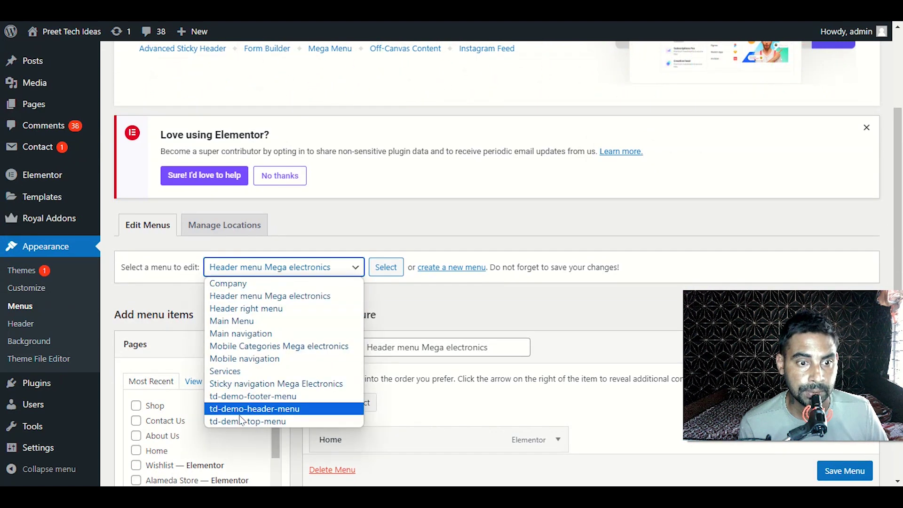
pyautogui.click(273, 334)
pyautogui.click(389, 273)
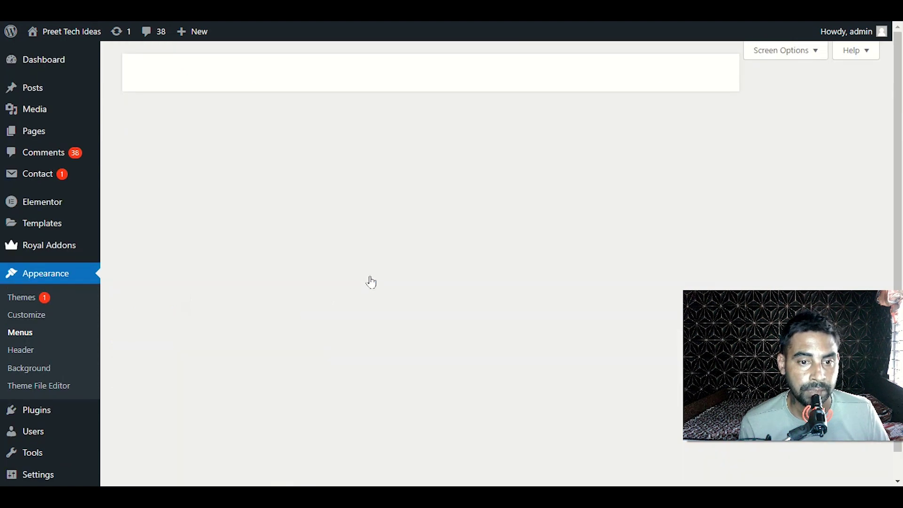
pyautogui.scroll(-5, 371, 282)
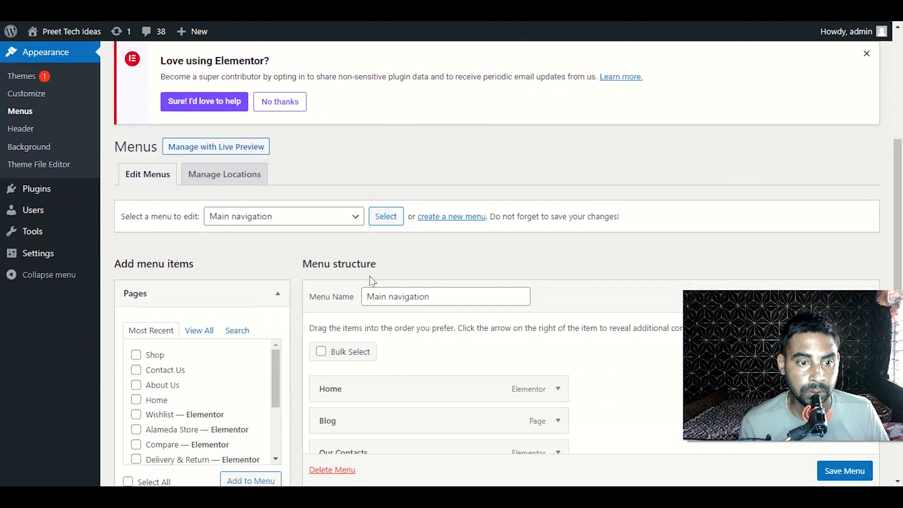
# Add the Blog — Posts Page, Privacy Policy and About Us pages to the Main navigation menu
pyautogui.scroll(-3, 379, 282)
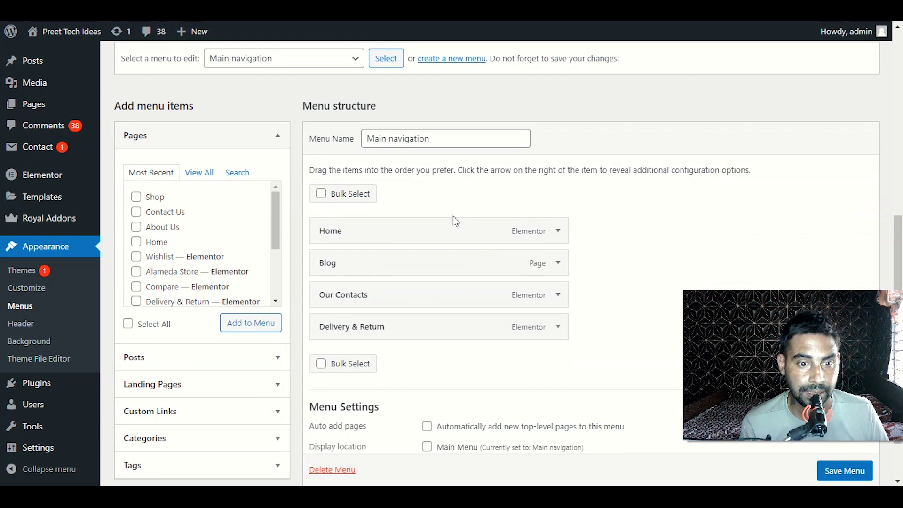
pyautogui.moveTo(492, 272)
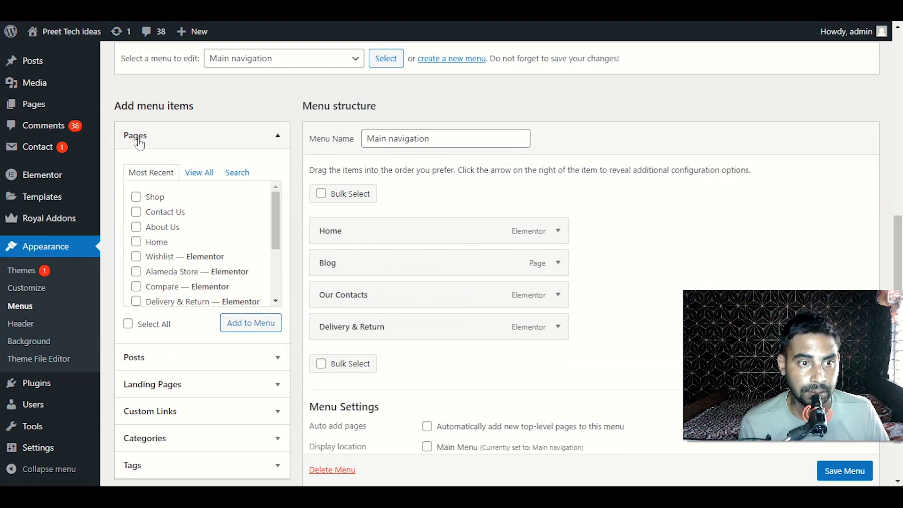
pyautogui.click(200, 173)
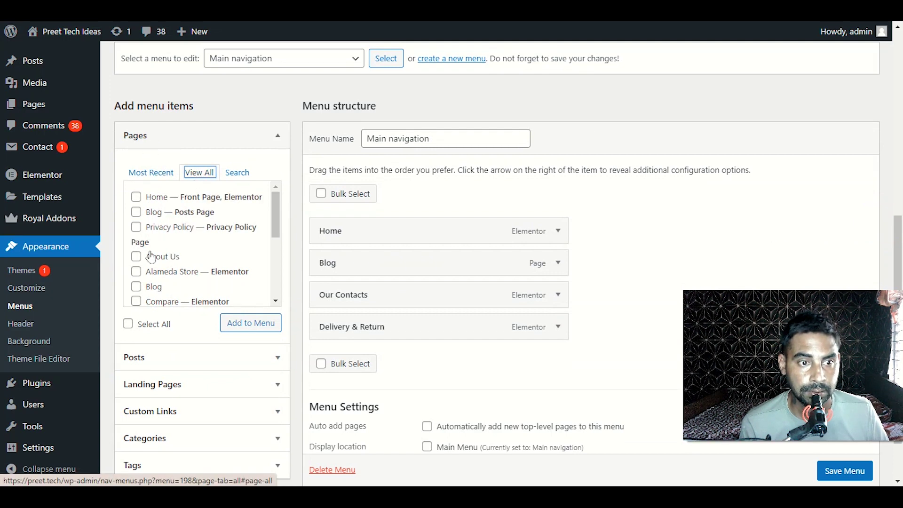
pyautogui.click(136, 226)
pyautogui.click(136, 212)
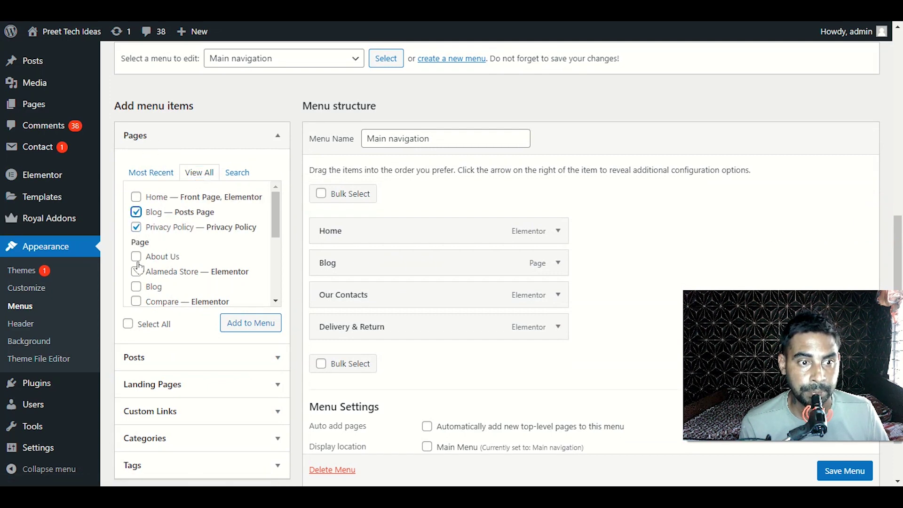
pyautogui.click(136, 257)
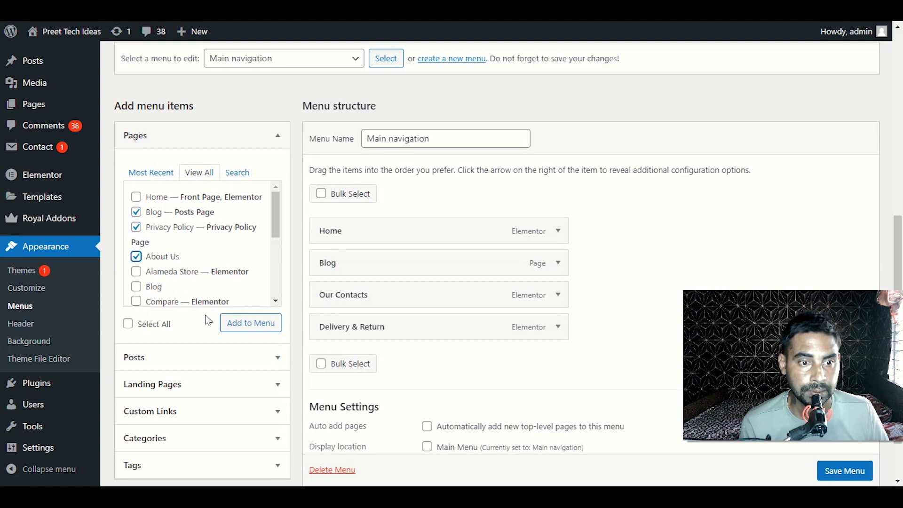
pyautogui.click(242, 323)
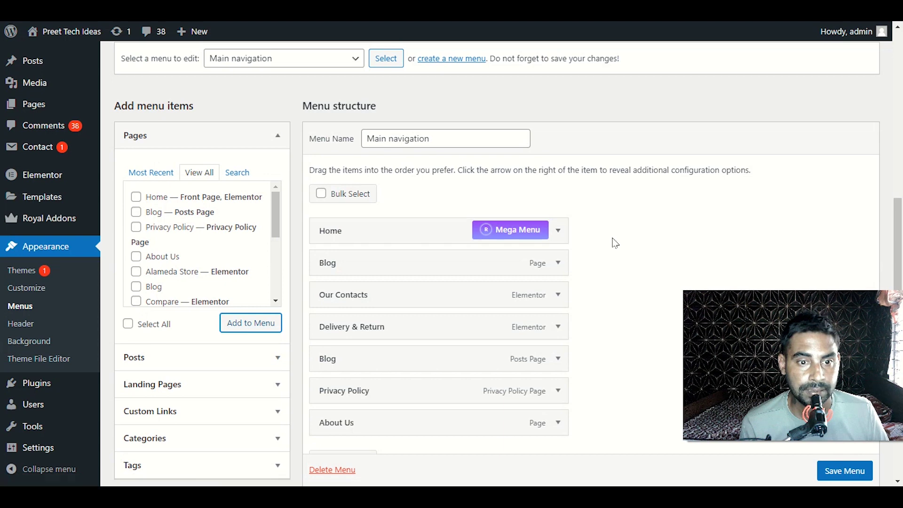
# Remove the duplicate Blog item (Posts Page) and the Delivery & Return item from the menu structure
pyautogui.scroll(-1, 620, 252)
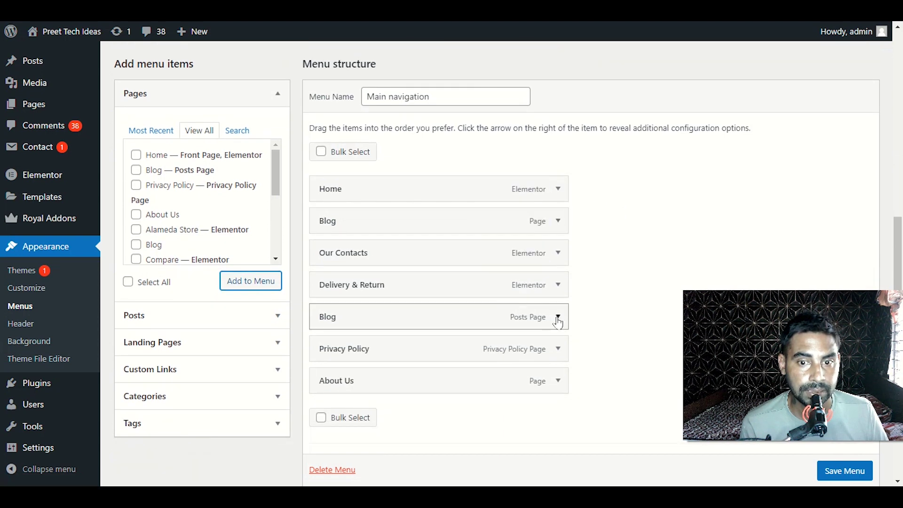
pyautogui.scroll(-3, 504, 323)
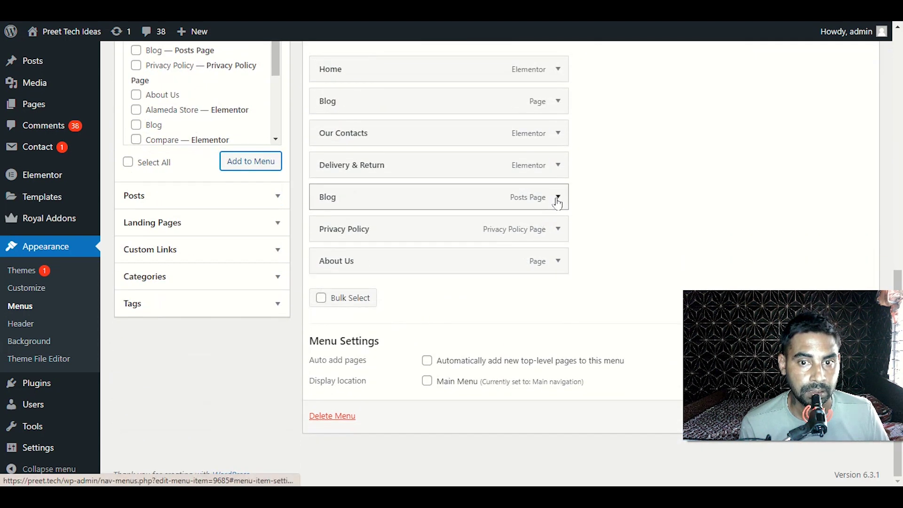
pyautogui.click(558, 198)
pyautogui.scroll(-2, 331, 395)
pyautogui.click(324, 407)
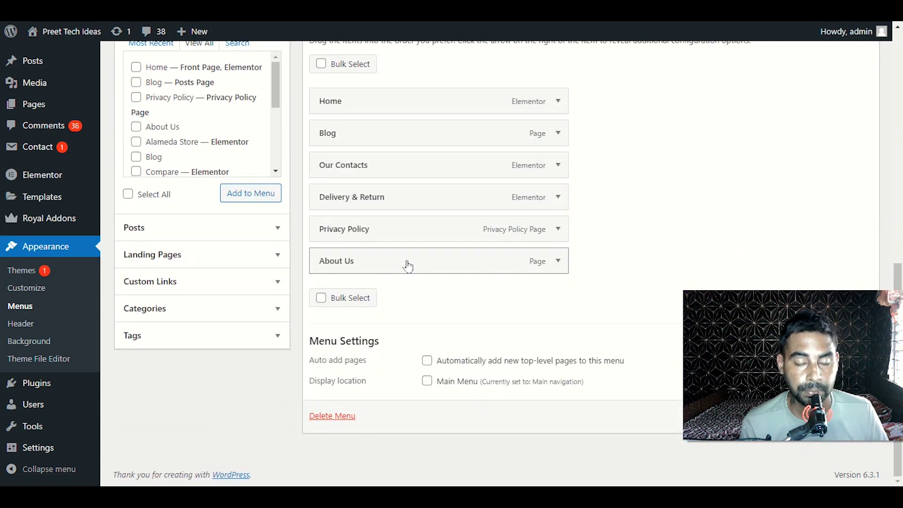
pyautogui.moveTo(468, 201)
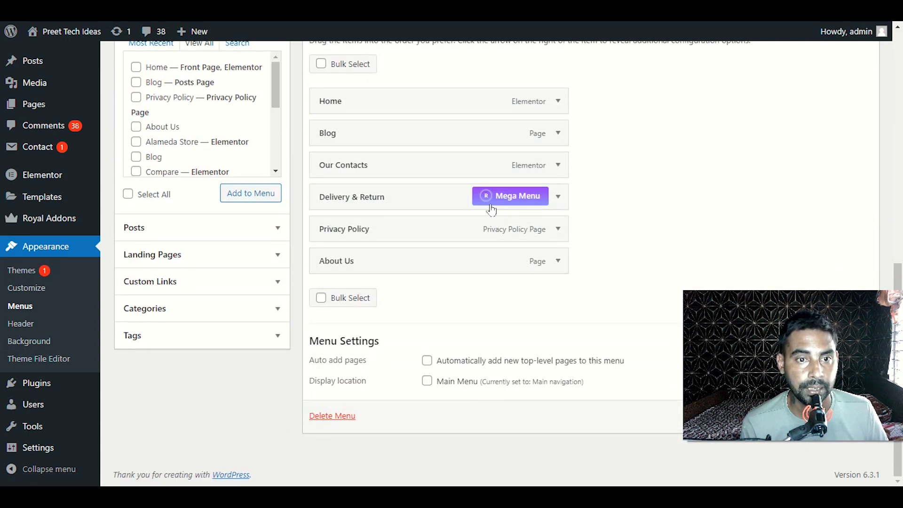
pyautogui.click(562, 201)
pyautogui.scroll(-4, 354, 362)
pyautogui.click(331, 324)
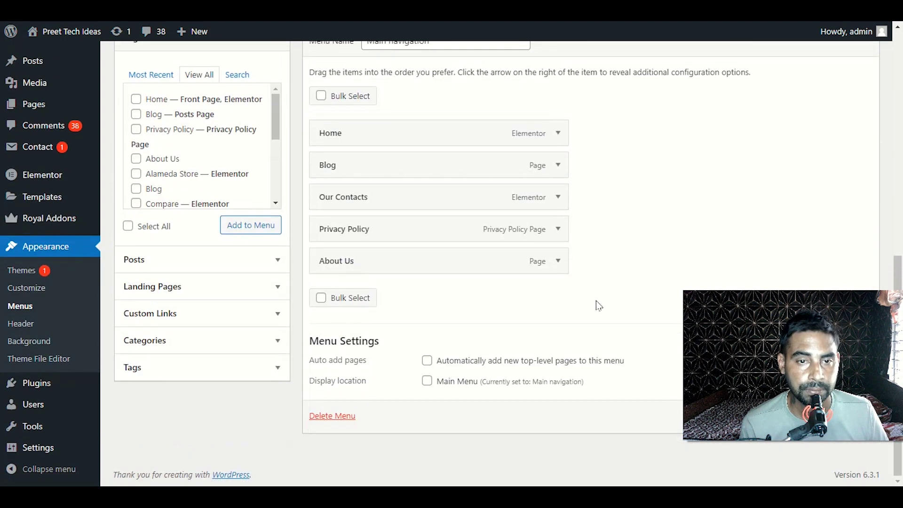
# Review the remaining menu items and save the Main navigation menu
pyautogui.scroll(2, 611, 303)
pyautogui.moveTo(369, 290)
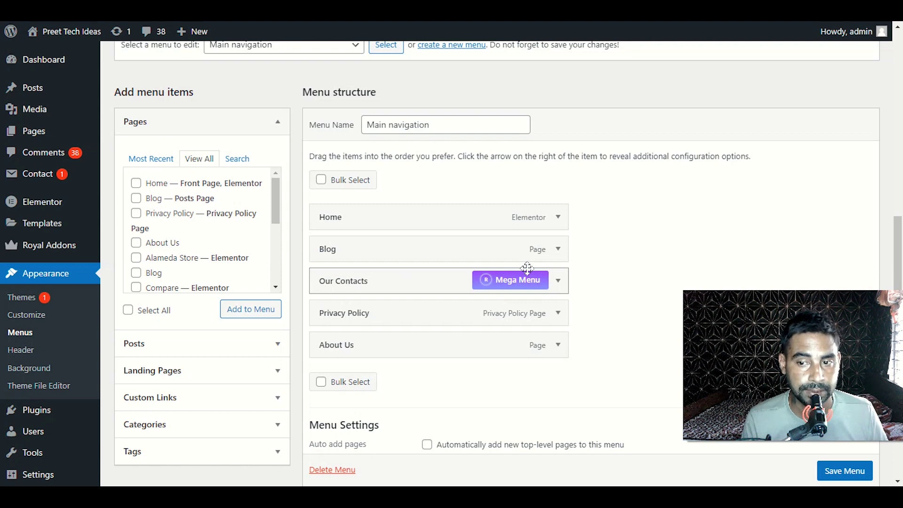
pyautogui.scroll(-2, 528, 268)
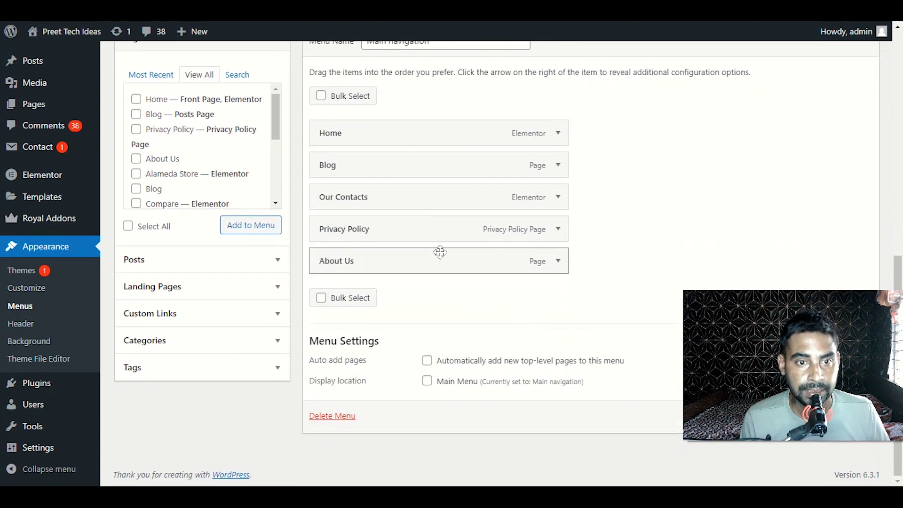
pyautogui.scroll(2, 565, 366)
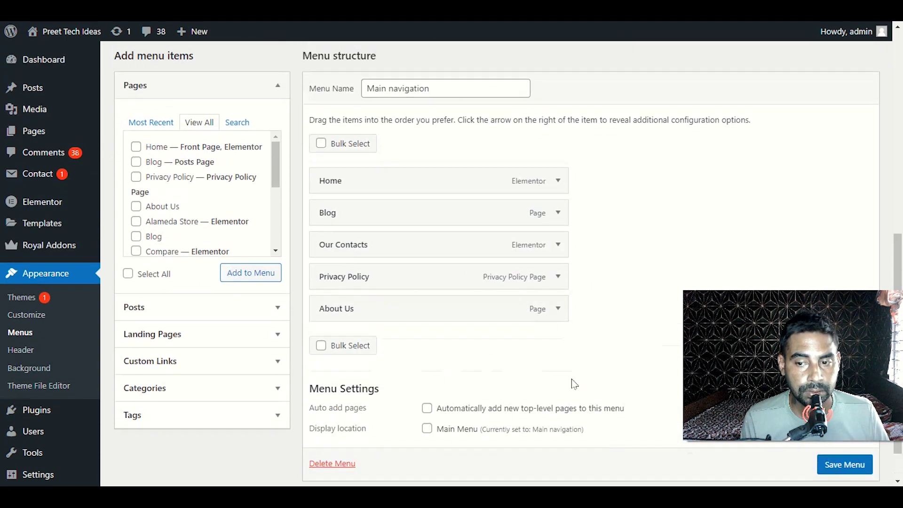
pyautogui.click(832, 471)
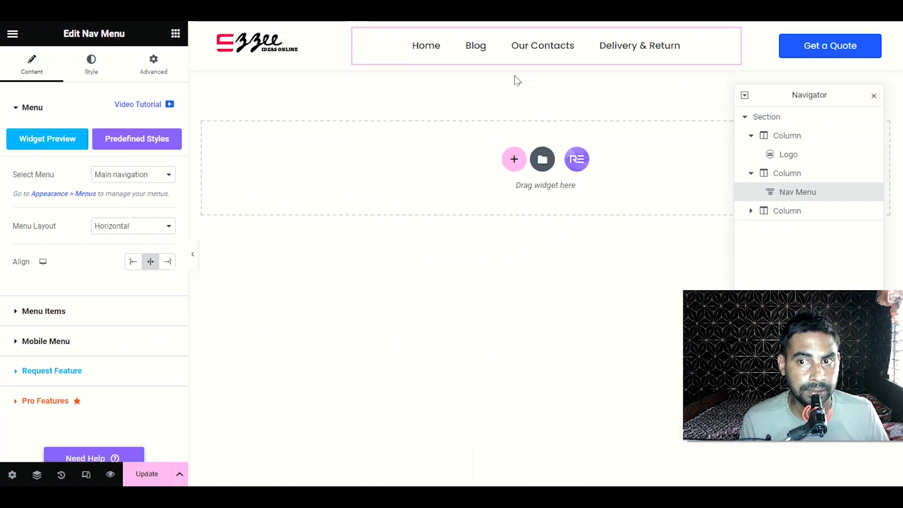
# Update the header template and check the live home page from its navigation menu down to the footer
pyautogui.click(147, 473)
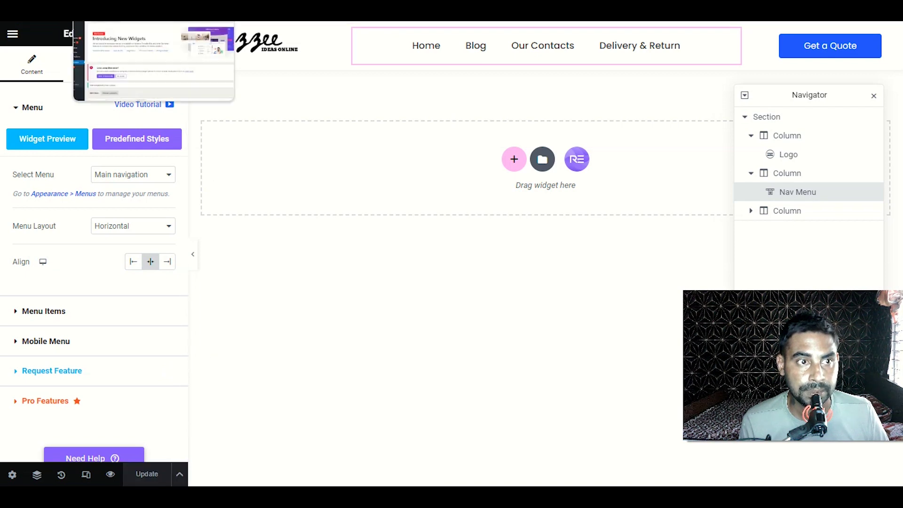
pyautogui.click(85, 12)
pyautogui.rightClick(65, 61)
pyautogui.click(118, 97)
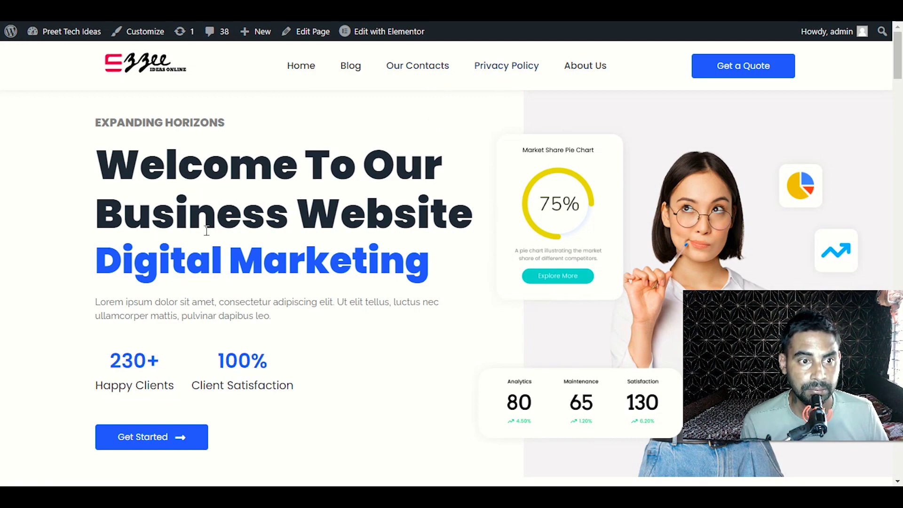
pyautogui.scroll(-10, 206, 231)
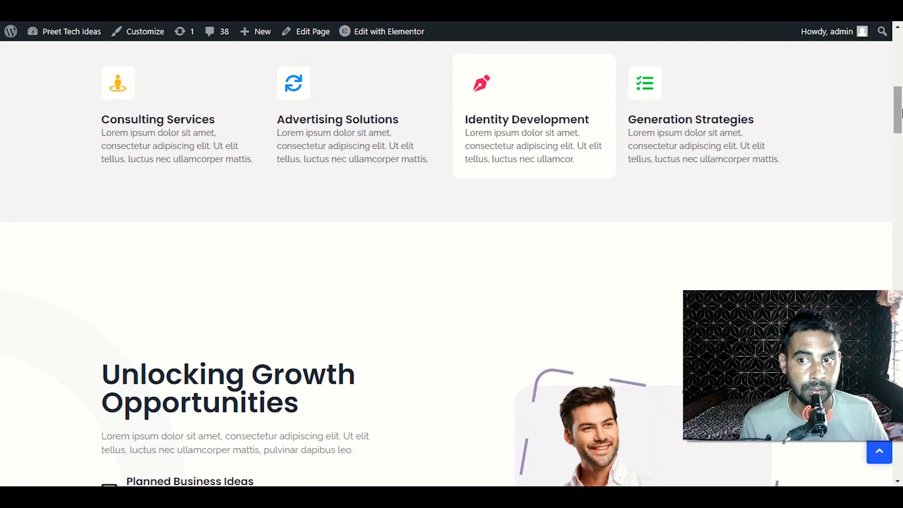
pyautogui.moveTo(901, 113); pyautogui.dragTo(898, 461)
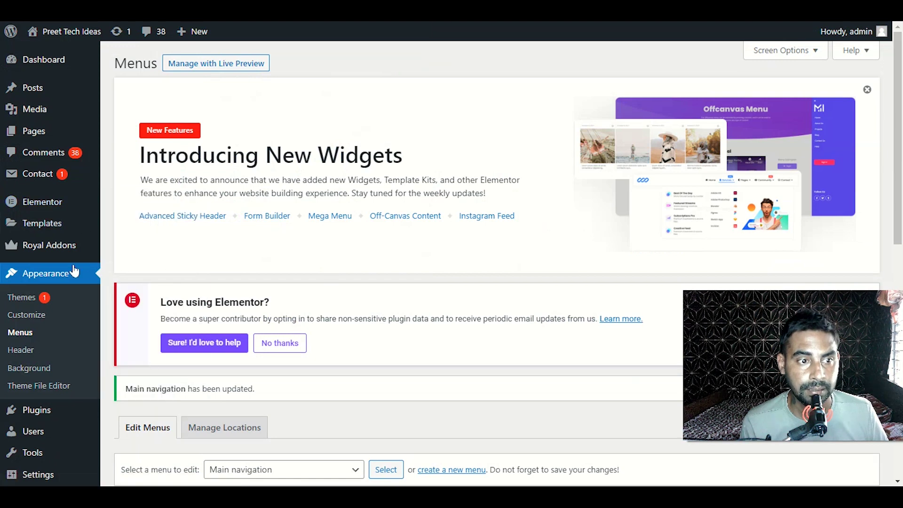
# Open the Landing Page Business V1 Footer template for editing from the Royal Addons Theme Builder
pyautogui.moveTo(28, 246)
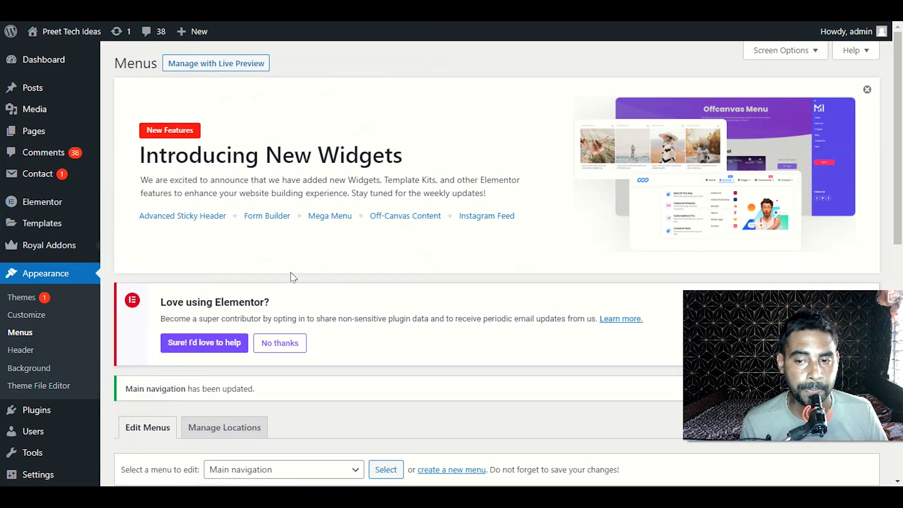
pyautogui.scroll(-2, 389, 328)
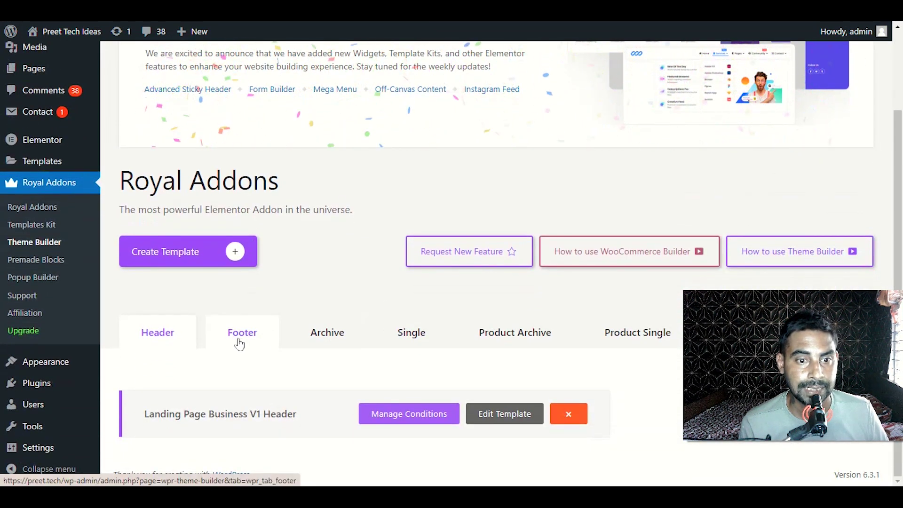
pyautogui.click(252, 344)
pyautogui.scroll(-2, 312, 272)
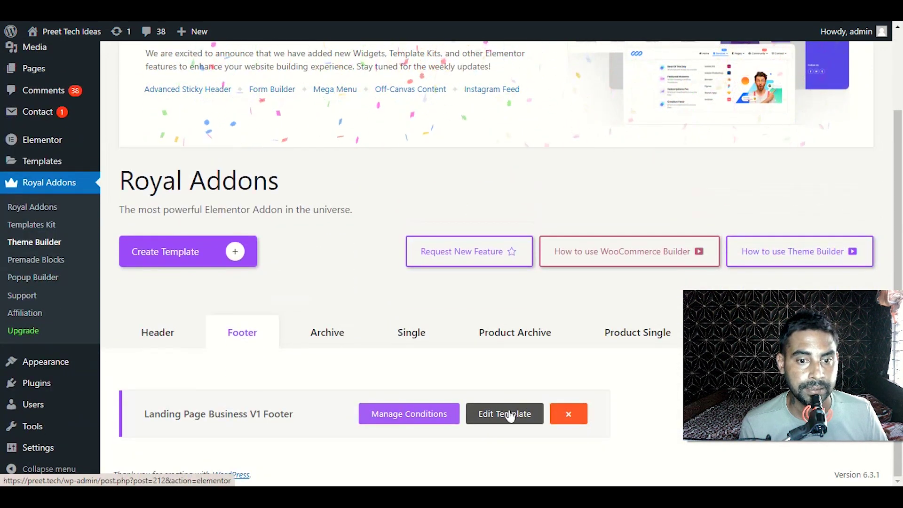
pyautogui.click(509, 416)
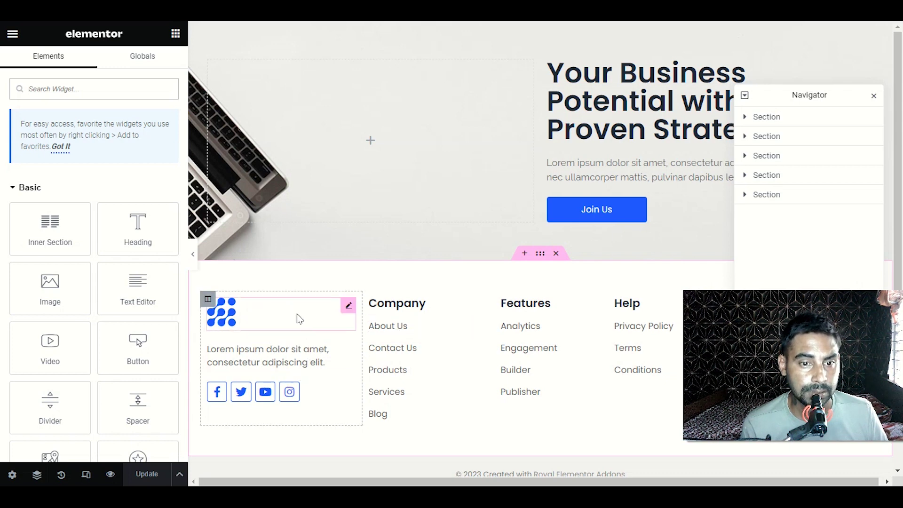
# Remove the footer logo's retina image and replace its main image with the Ezzee Ideas Online logo from the media library
pyautogui.click(348, 308)
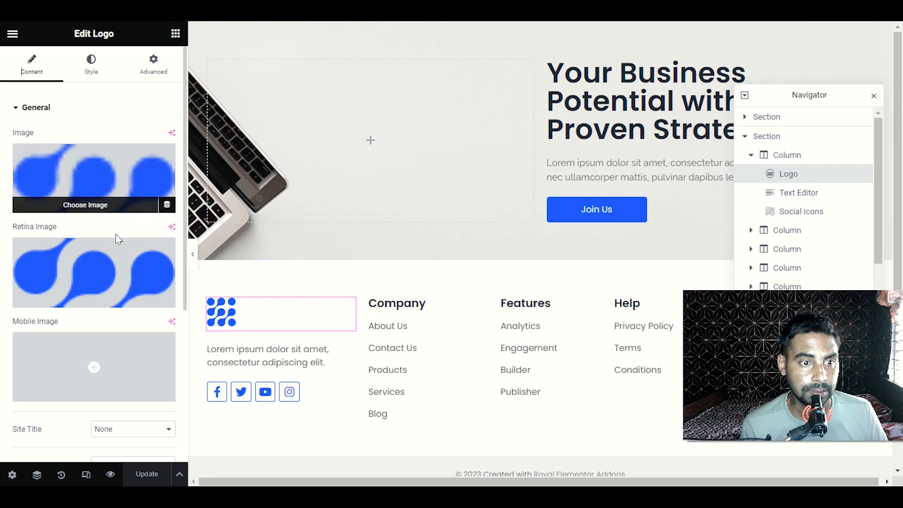
pyautogui.click(163, 247)
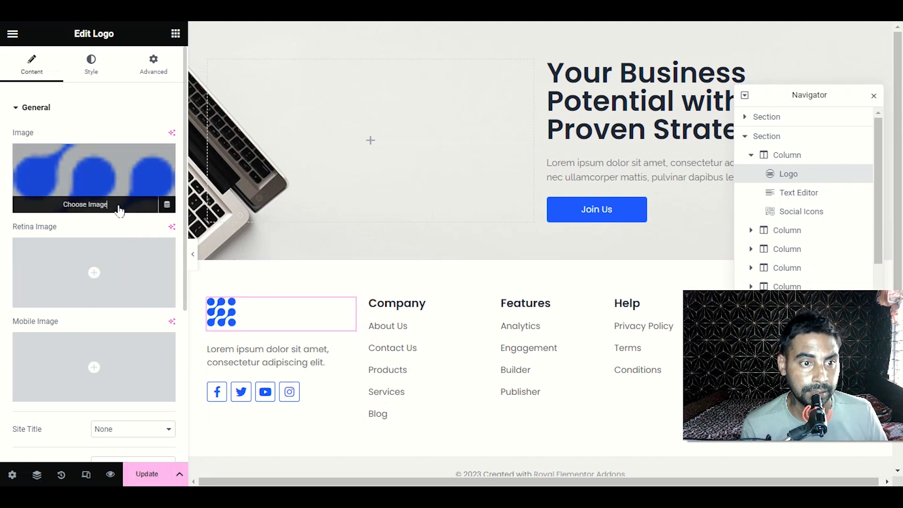
pyautogui.click(118, 205)
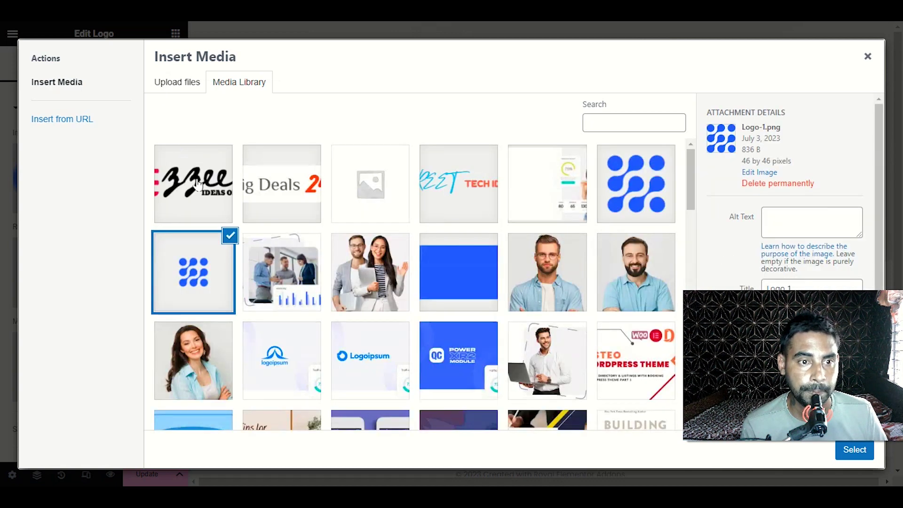
pyautogui.click(193, 184)
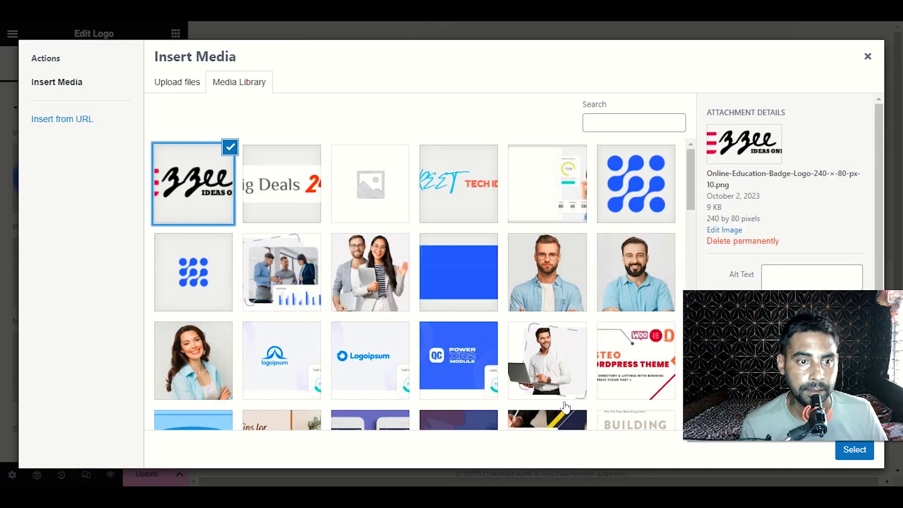
pyautogui.click(855, 451)
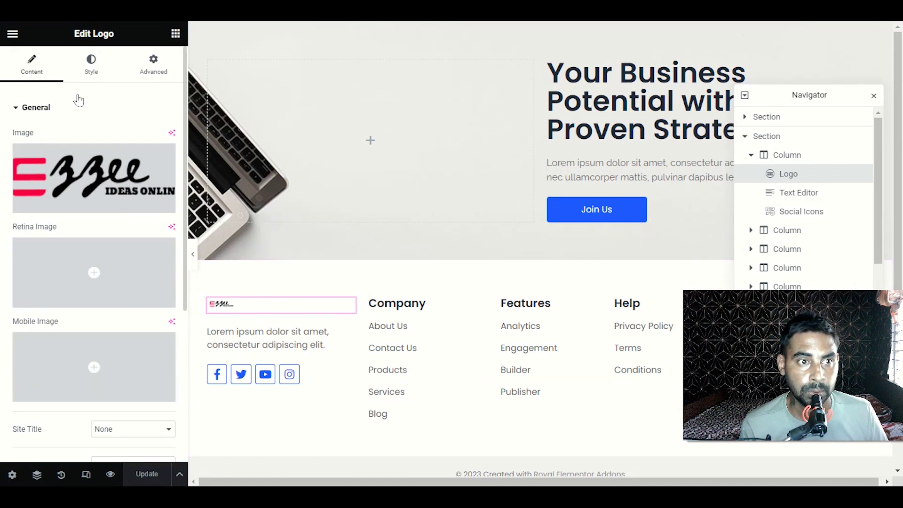
# Set the footer logo's image width to 129 and update the footer template
pyautogui.click(96, 76)
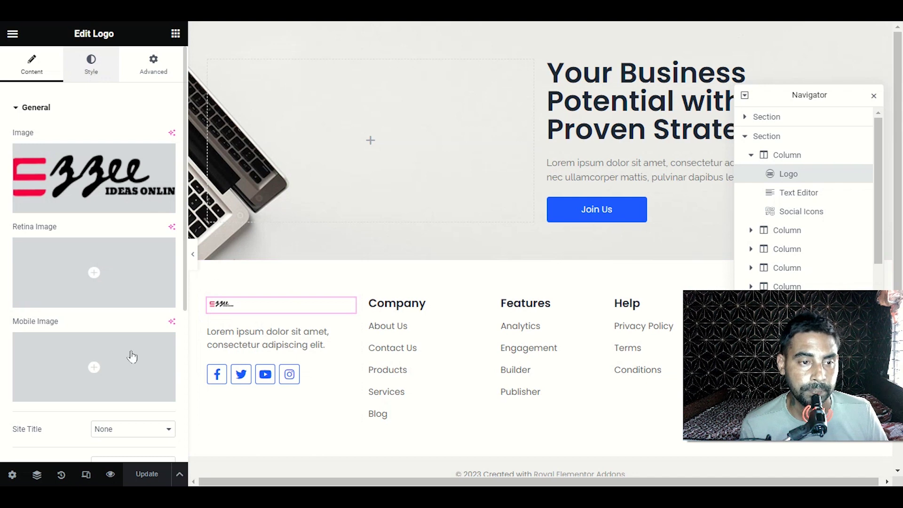
pyautogui.moveTo(24, 266); pyautogui.dragTo(44, 263)
pyautogui.click(148, 476)
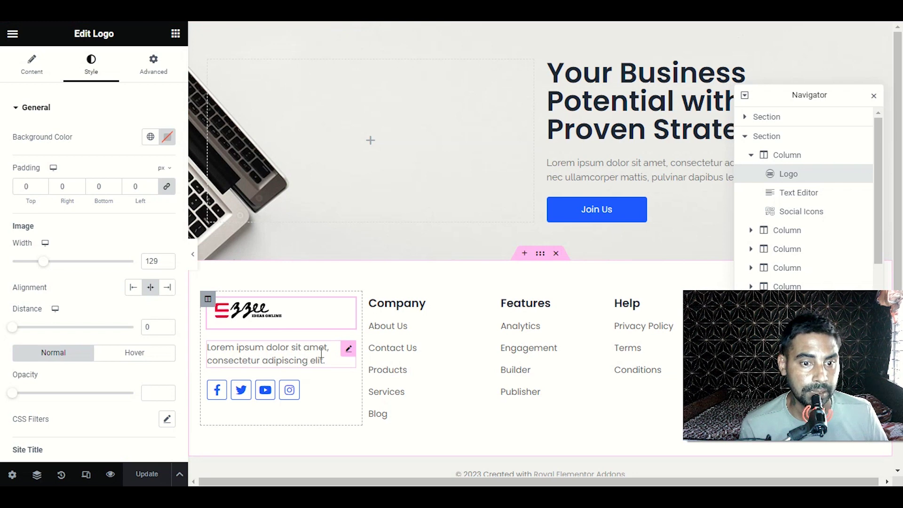
# Open the footer's description text and the Company column's About Us heading for editing
pyautogui.click(348, 352)
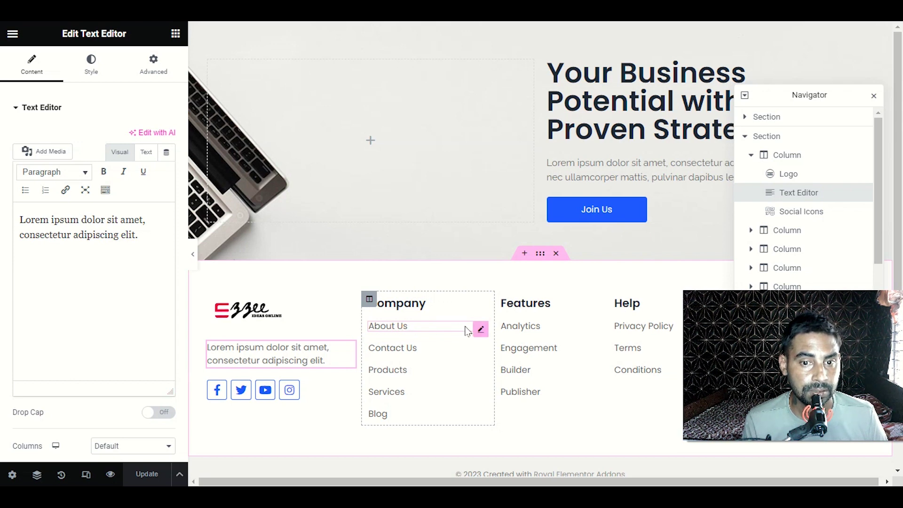
pyautogui.click(482, 332)
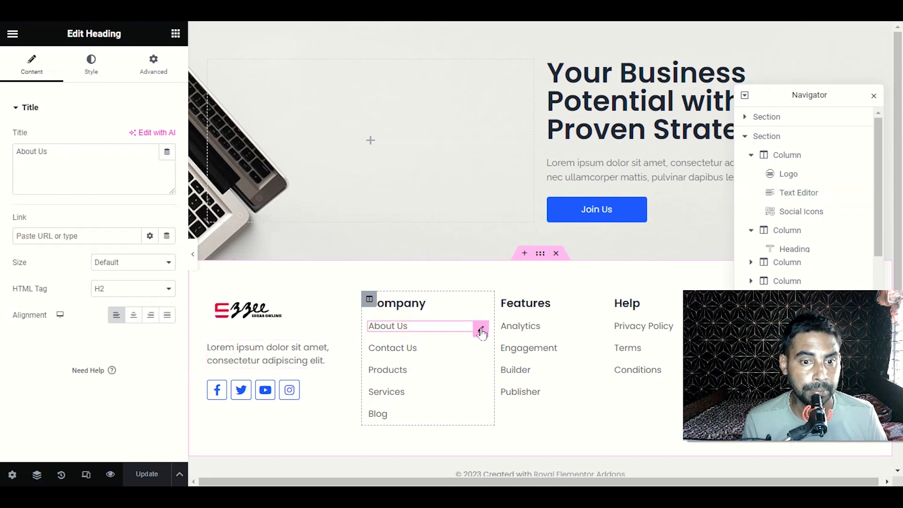
pyautogui.tripleClick(69, 162)
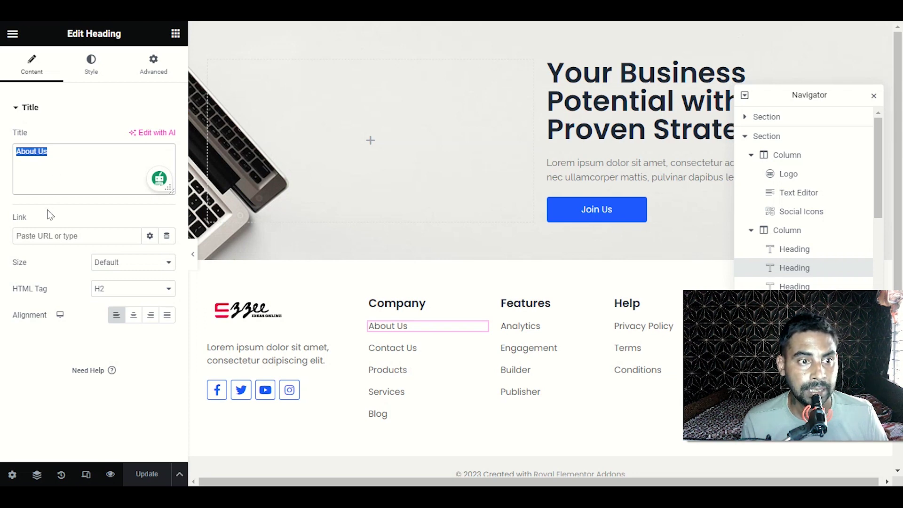
pyautogui.click(82, 240)
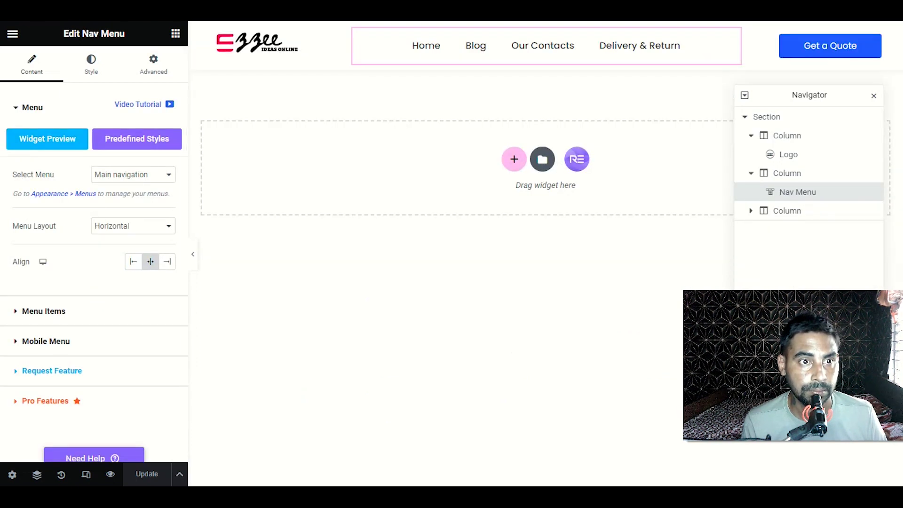
# Open the site's page list through preet.tech/wp-admin and copy the link address of the Blog posts page
pyautogui.write('preet.tech/wp-admin/')
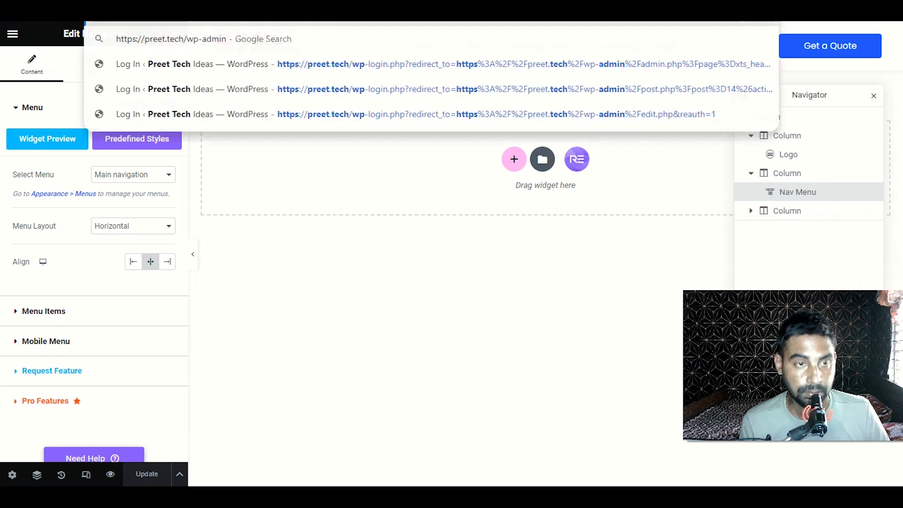
pyautogui.press('Return')
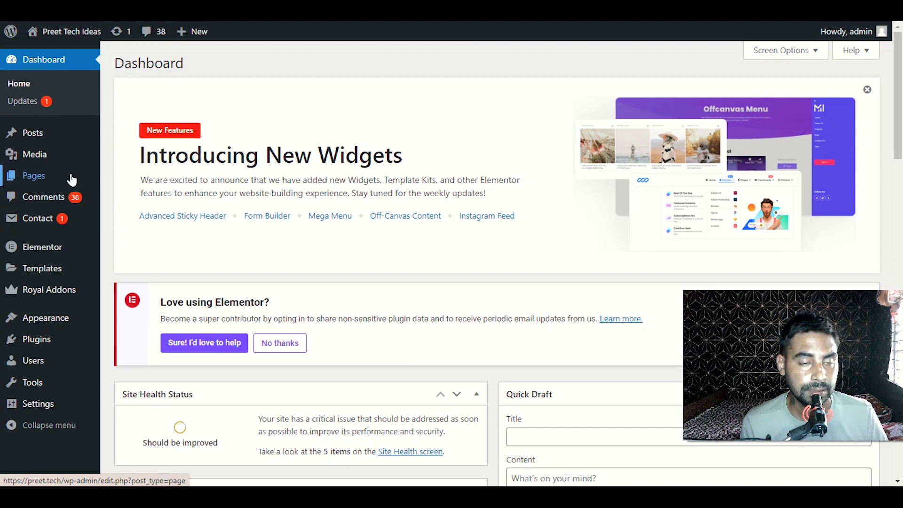
pyautogui.click(95, 182)
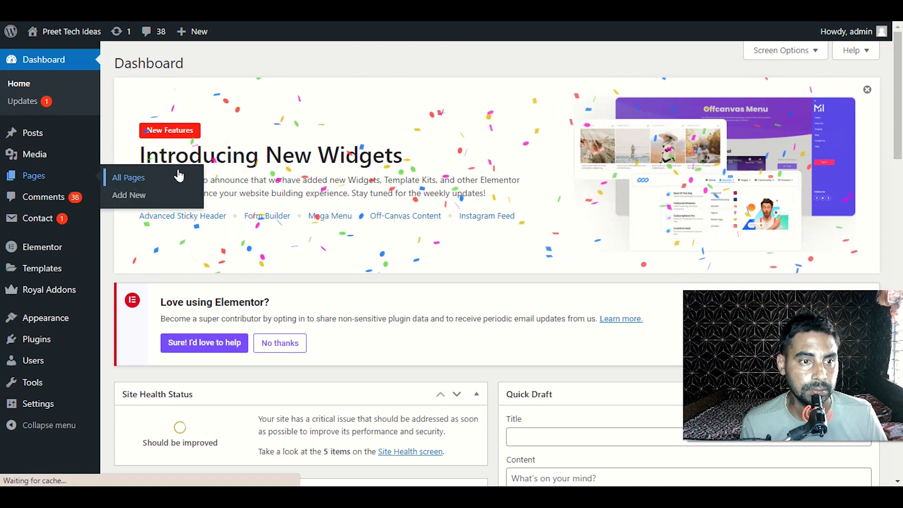
pyautogui.scroll(-6, 178, 176)
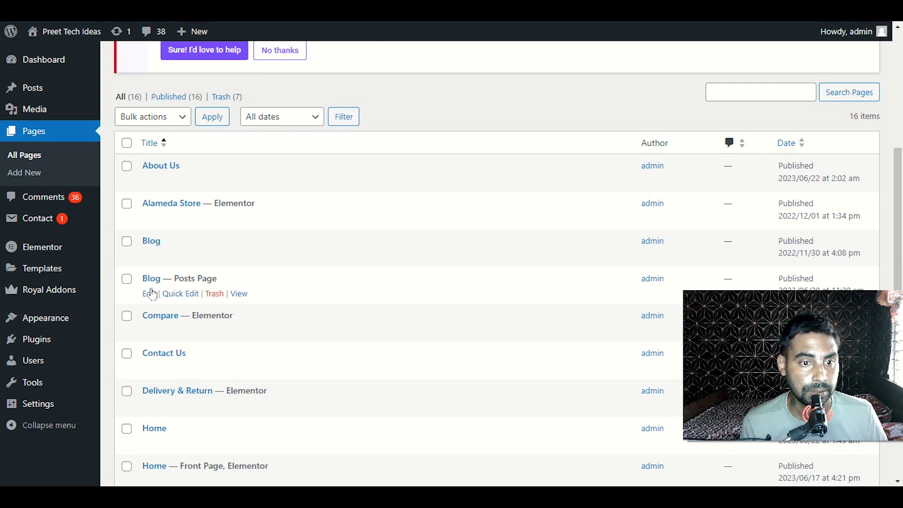
pyautogui.rightClick(236, 295)
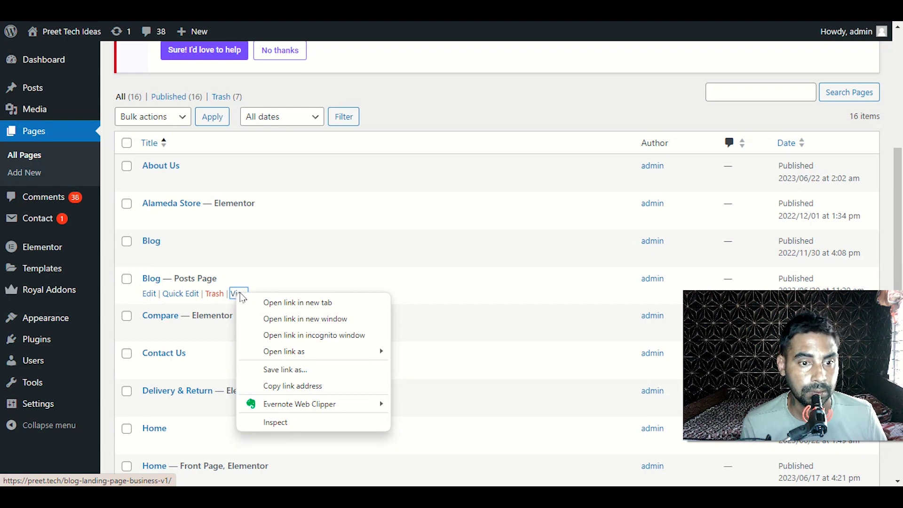
pyautogui.click(307, 386)
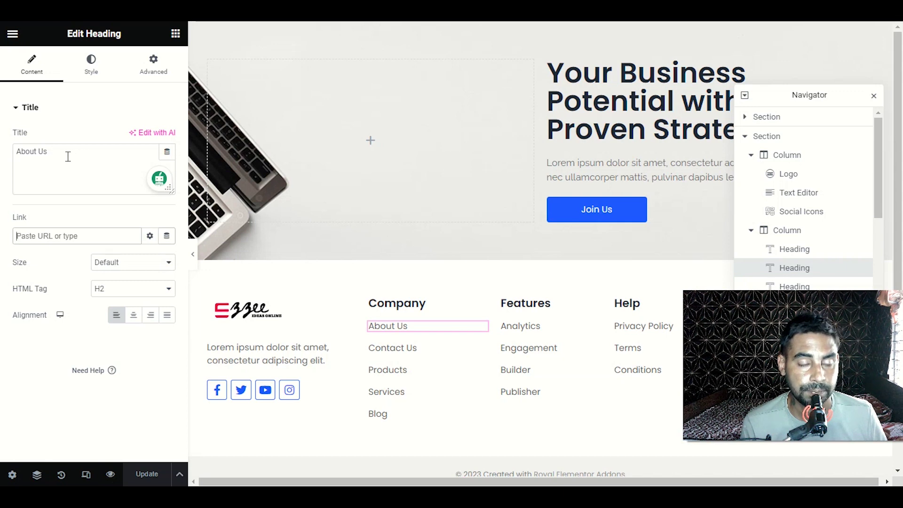
# Retitle the Company column's About Us heading as Blog with the copied blog page address as its link, and update the footer template
pyautogui.moveTo(60, 155); pyautogui.dragTo(26, 155)
pyautogui.doubleClick(47, 152)
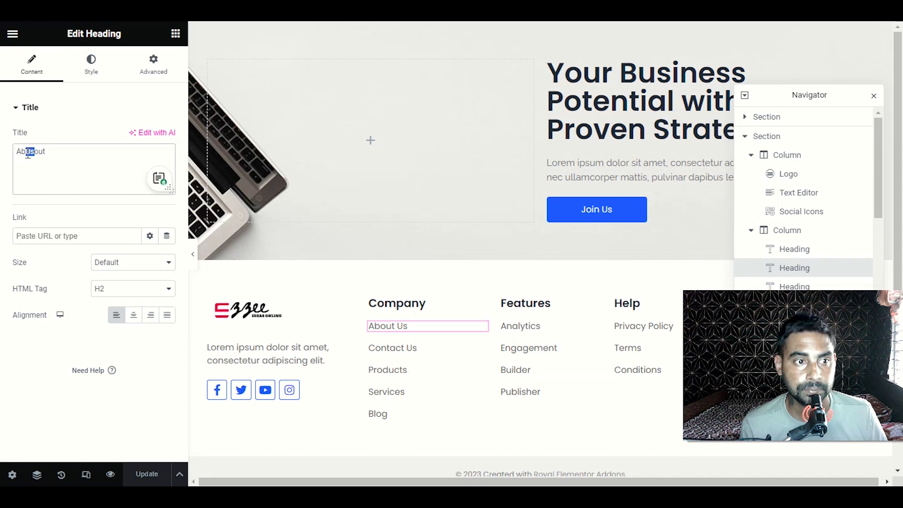
pyautogui.doubleClick(27, 154)
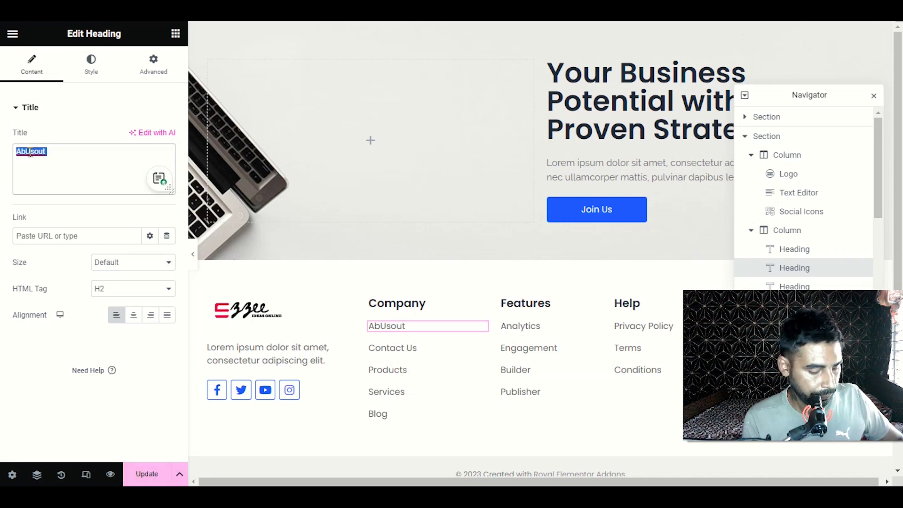
pyautogui.write('Blog')
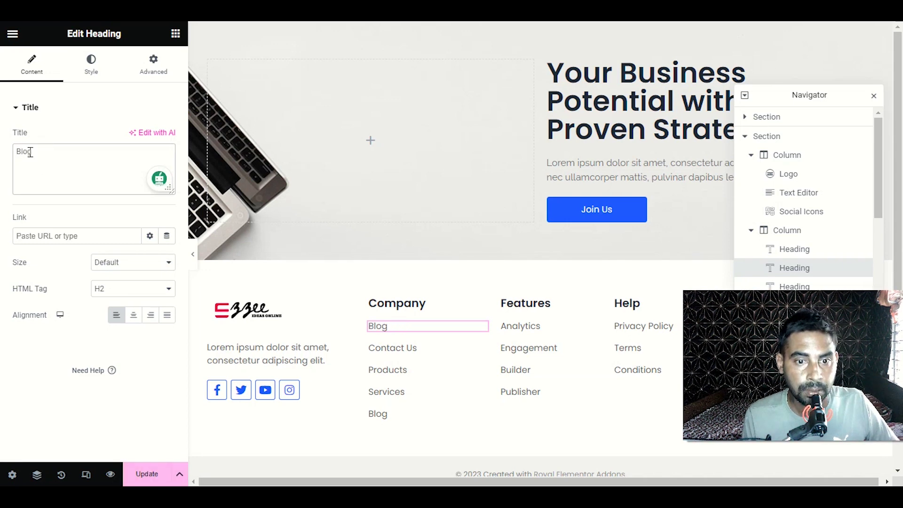
pyautogui.click(77, 237)
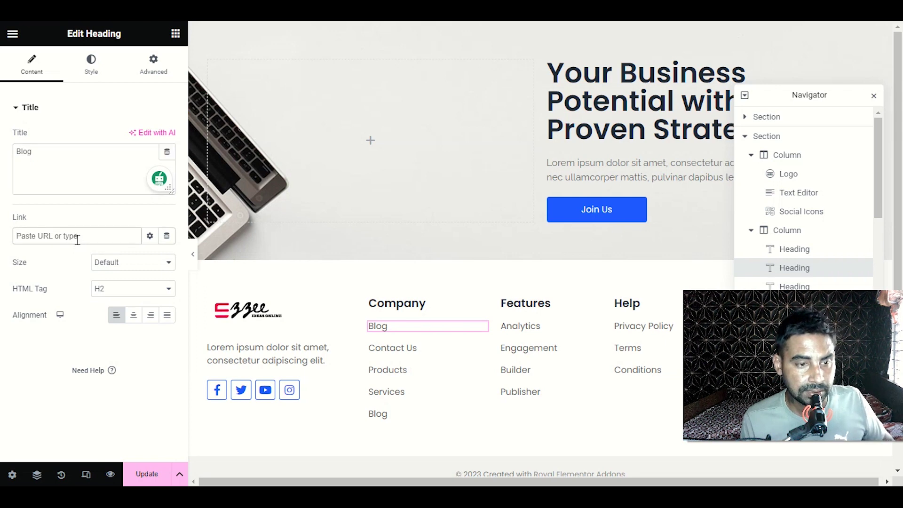
pyautogui.hotkey('ctrl', 'v')
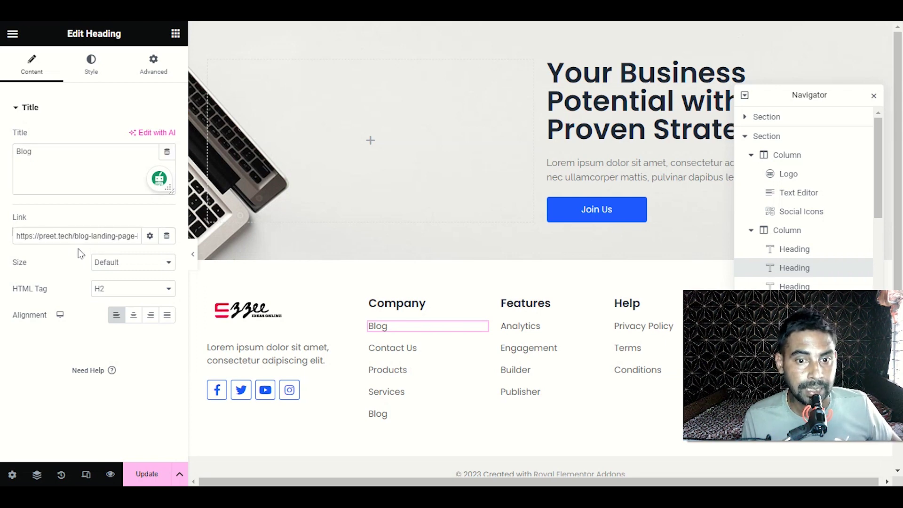
pyautogui.click(149, 473)
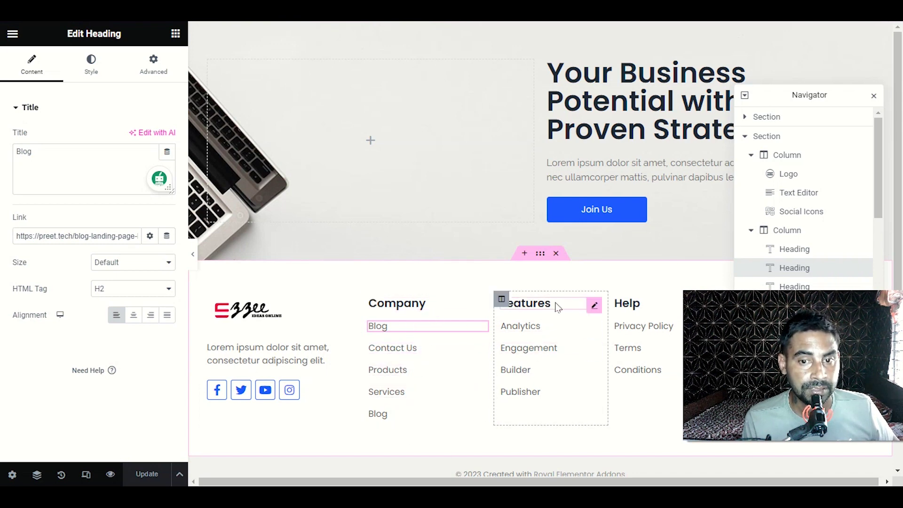
# Move the Features heading into the footer's Help column, directly below the Help heading, and retitle it Services
pyautogui.moveTo(593, 305); pyautogui.dragTo(632, 327)
pyautogui.moveTo(45, 150); pyautogui.dragTo(14, 151)
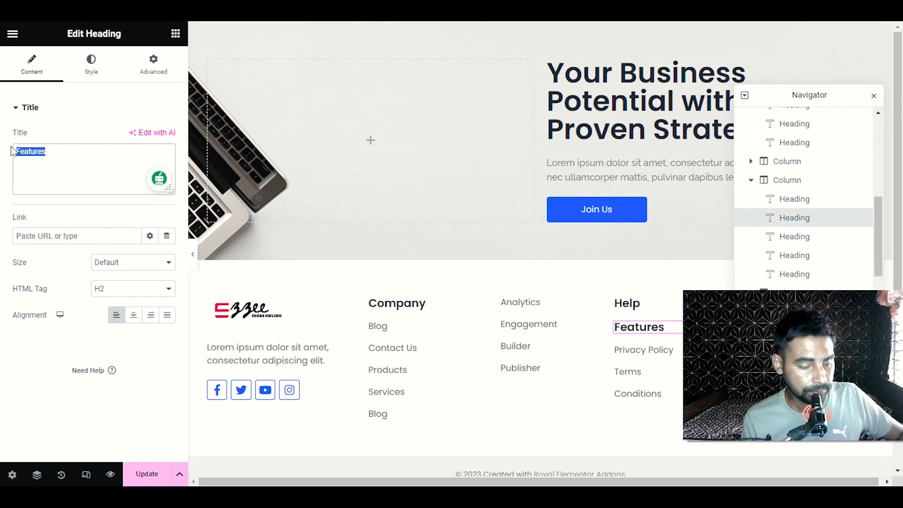
pyautogui.write('Services')
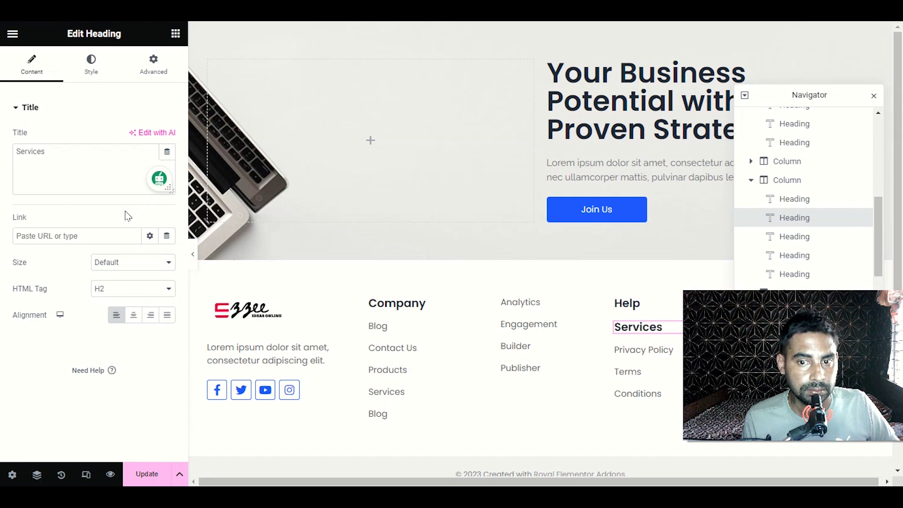
pyautogui.moveTo(635, 327); pyautogui.dragTo(550, 298)
pyautogui.click(553, 298)
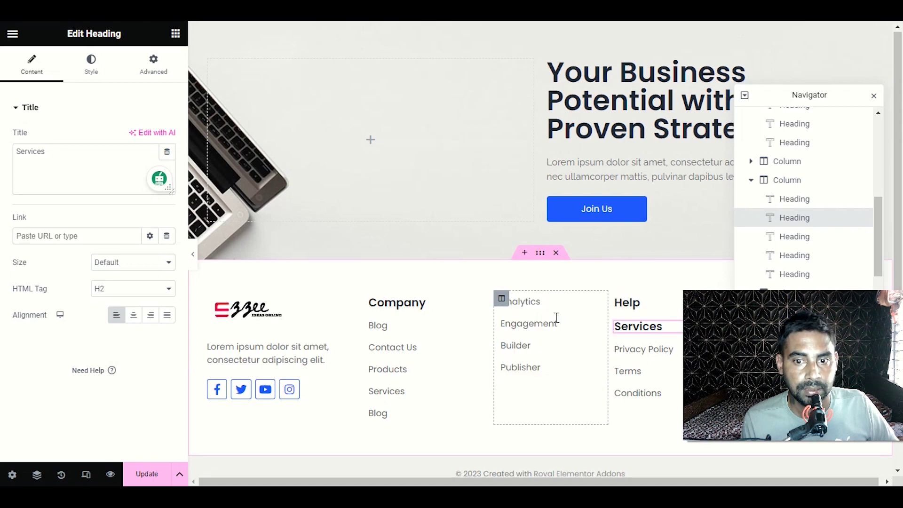
# Move the Navigator away from the footer columns and delete the whole Help column
pyautogui.scroll(-3, 555, 306)
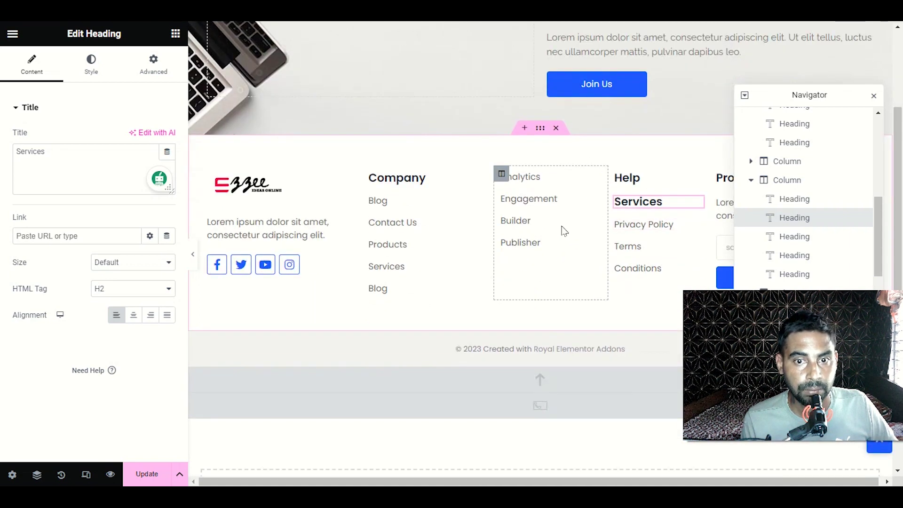
pyautogui.moveTo(826, 97); pyautogui.dragTo(347, 61)
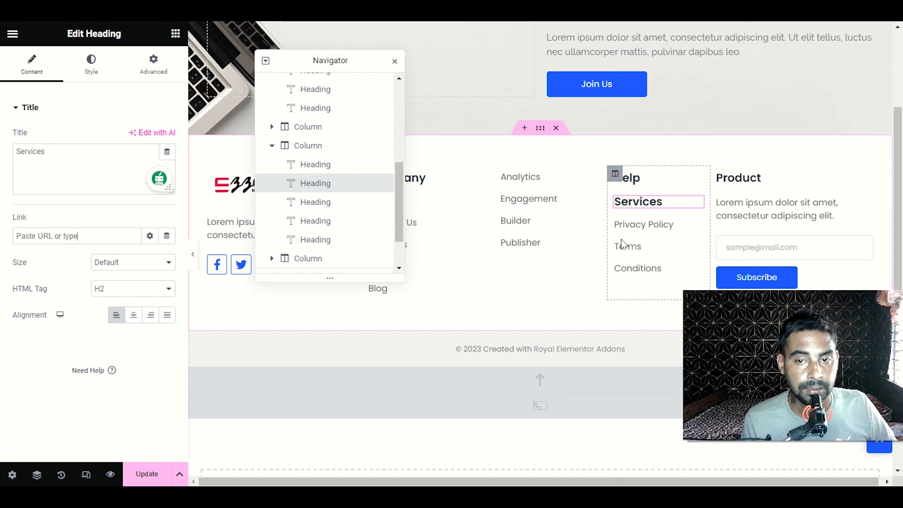
pyautogui.rightClick(616, 176)
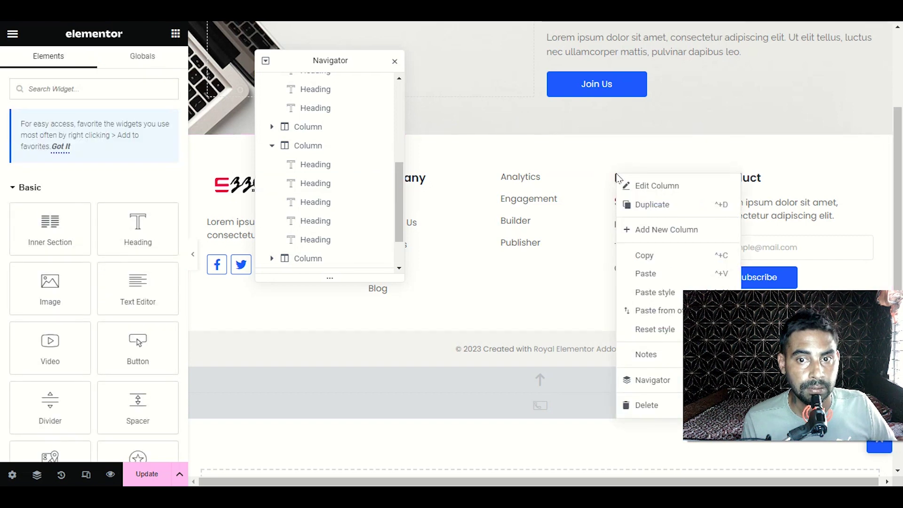
pyautogui.click(647, 403)
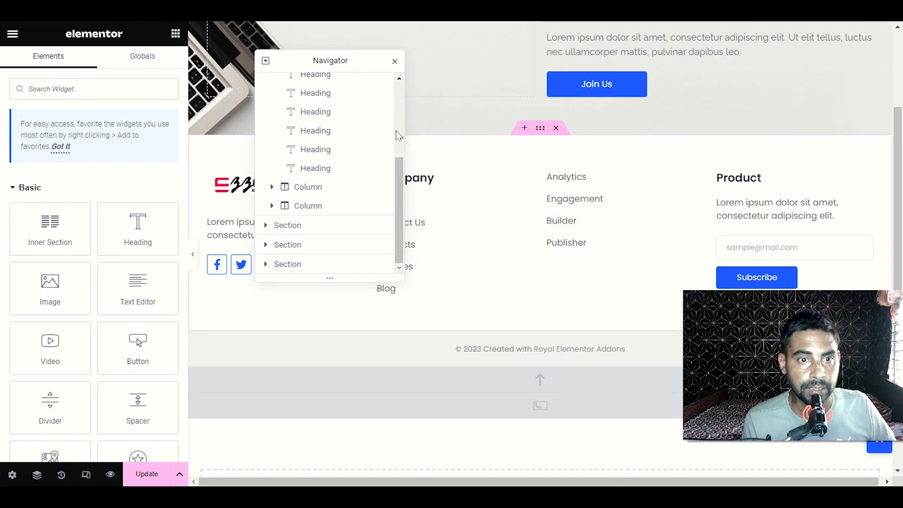
# Link the footer's Engagement heading to the copied blog page address and update the footer template
pyautogui.moveTo(330, 61); pyautogui.dragTo(490, 293)
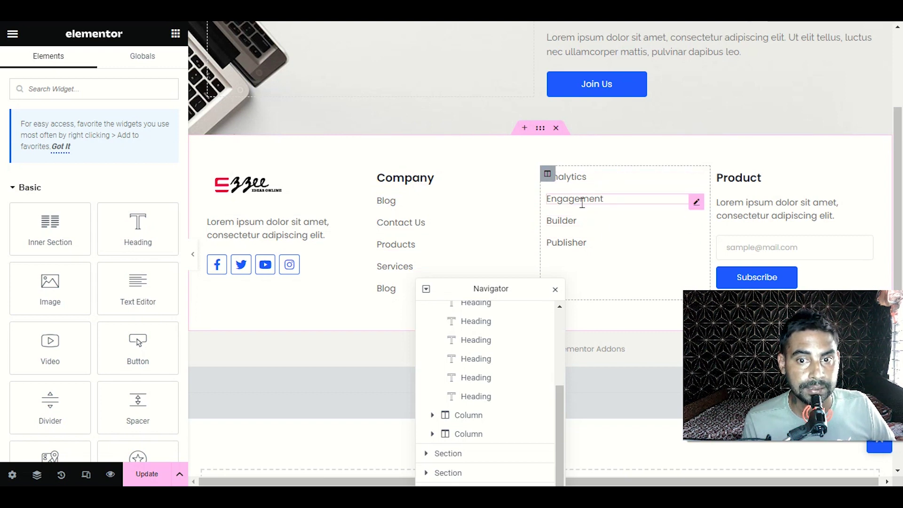
pyautogui.click(695, 202)
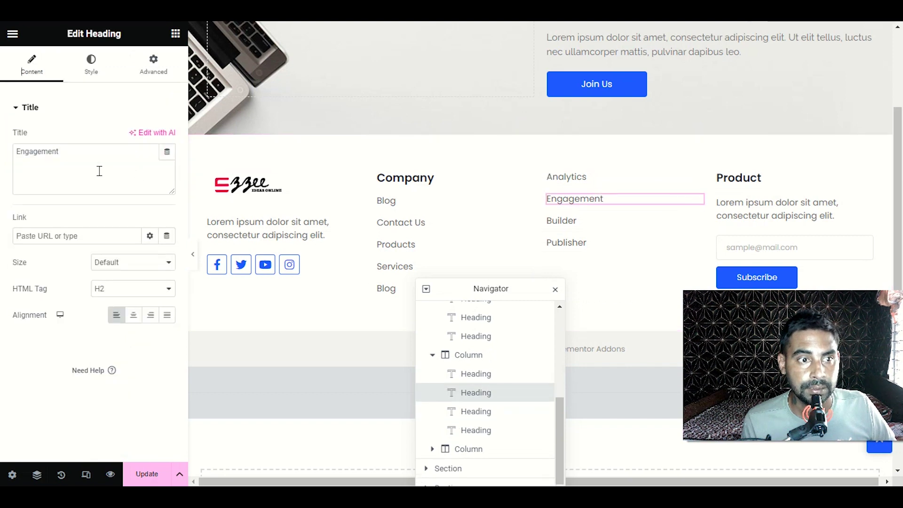
pyautogui.doubleClick(18, 149)
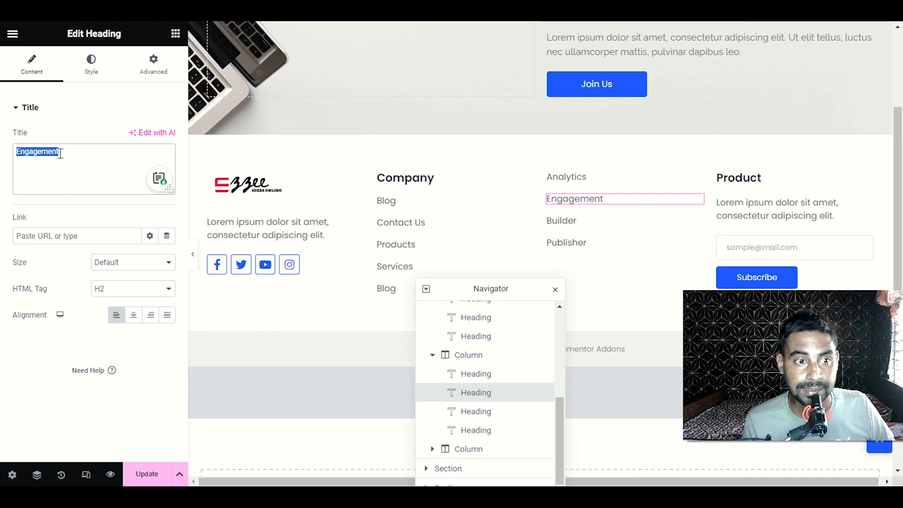
pyautogui.click(107, 236)
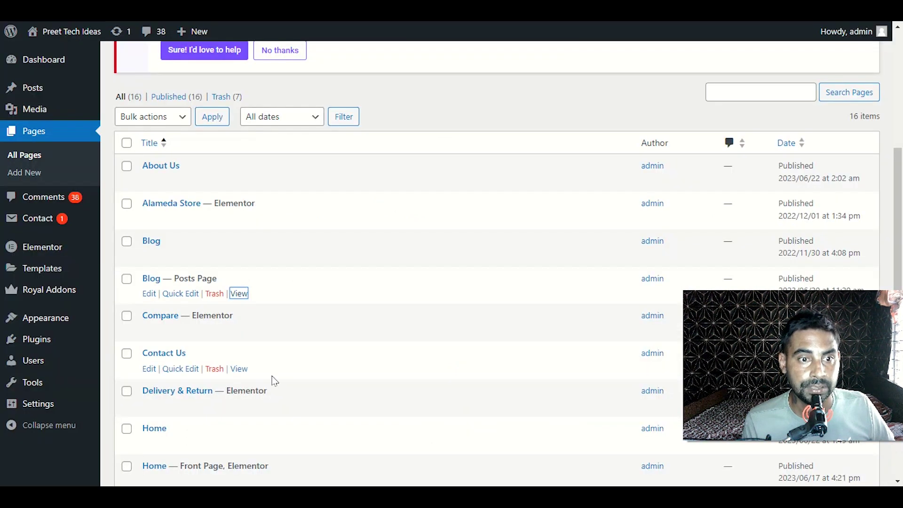
pyautogui.scroll(-3, 271, 371)
pyautogui.scroll(-3, 245, 343)
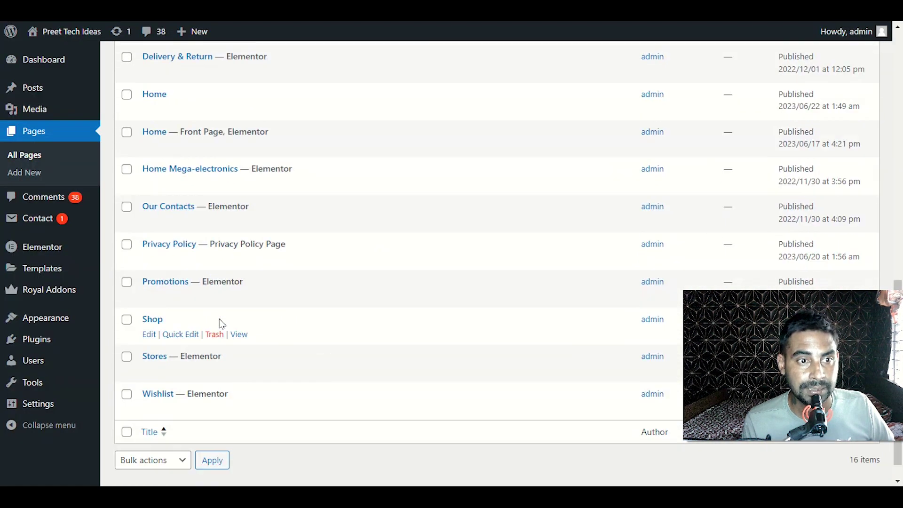
pyautogui.scroll(4, 219, 324)
pyautogui.scroll(-3, 218, 323)
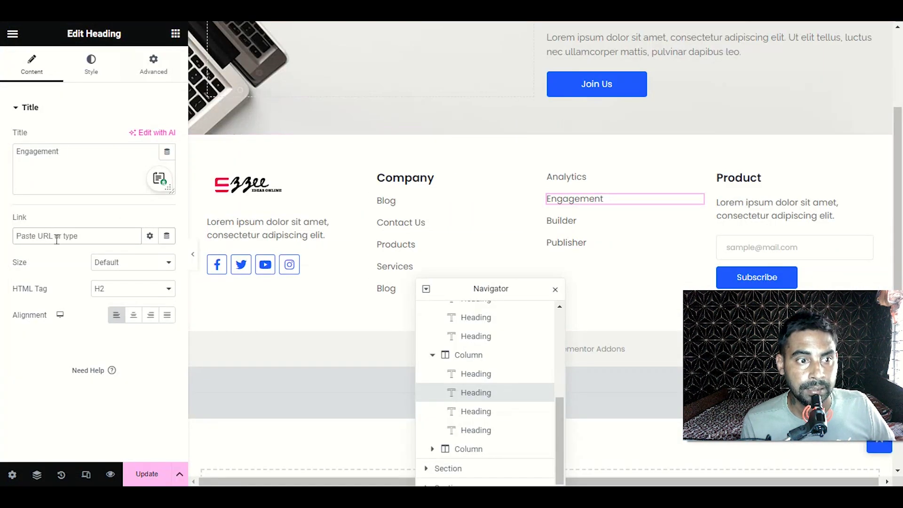
pyautogui.rightClick(49, 242)
pyautogui.click(71, 335)
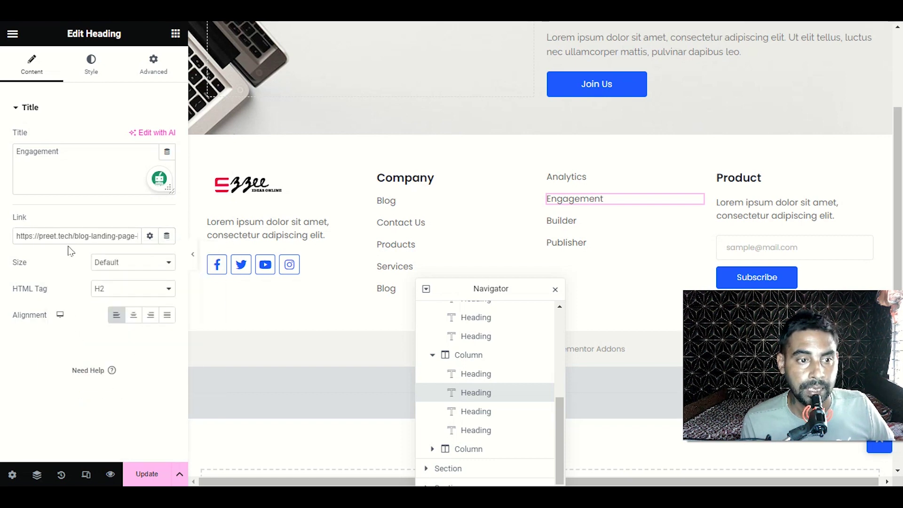
pyautogui.click(141, 474)
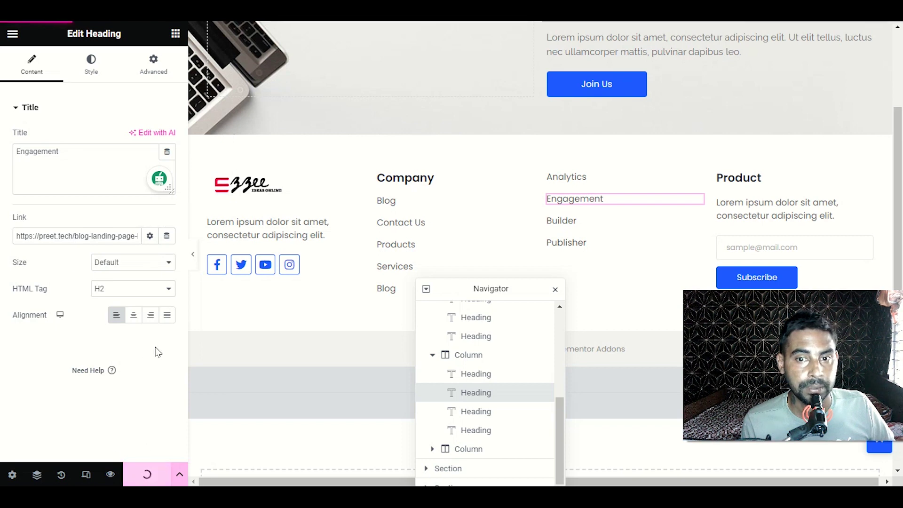